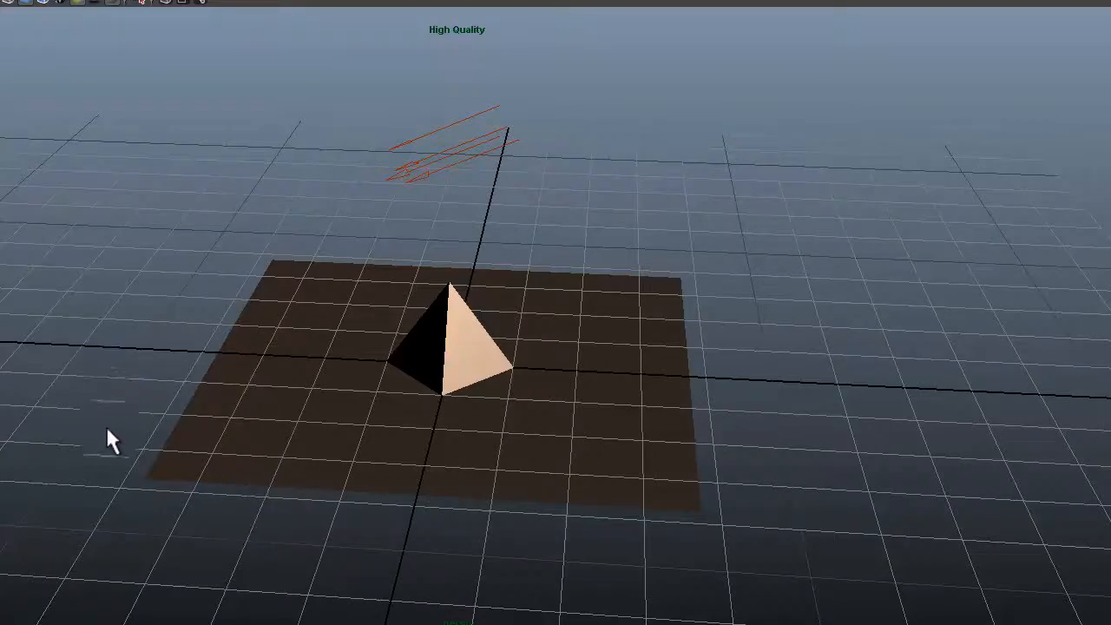
Set the working time unit to NTSC (30 fps) in the general settings and save the preferences
alt+drag(121, 428, 405, 156)
alt+drag(467, 388, 307, 414)
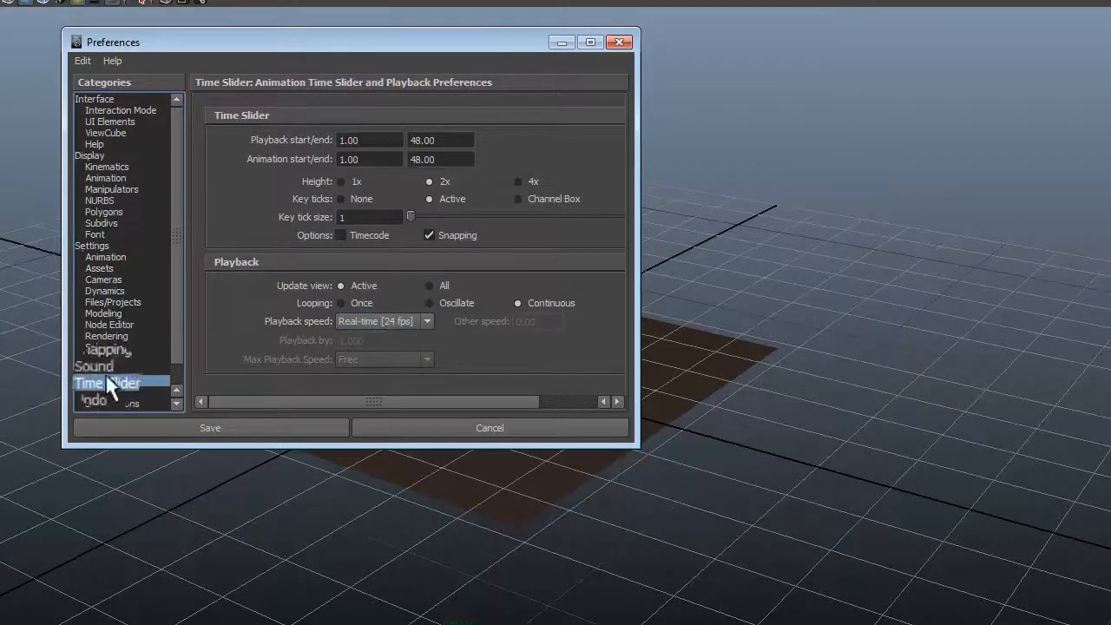
click(96, 245)
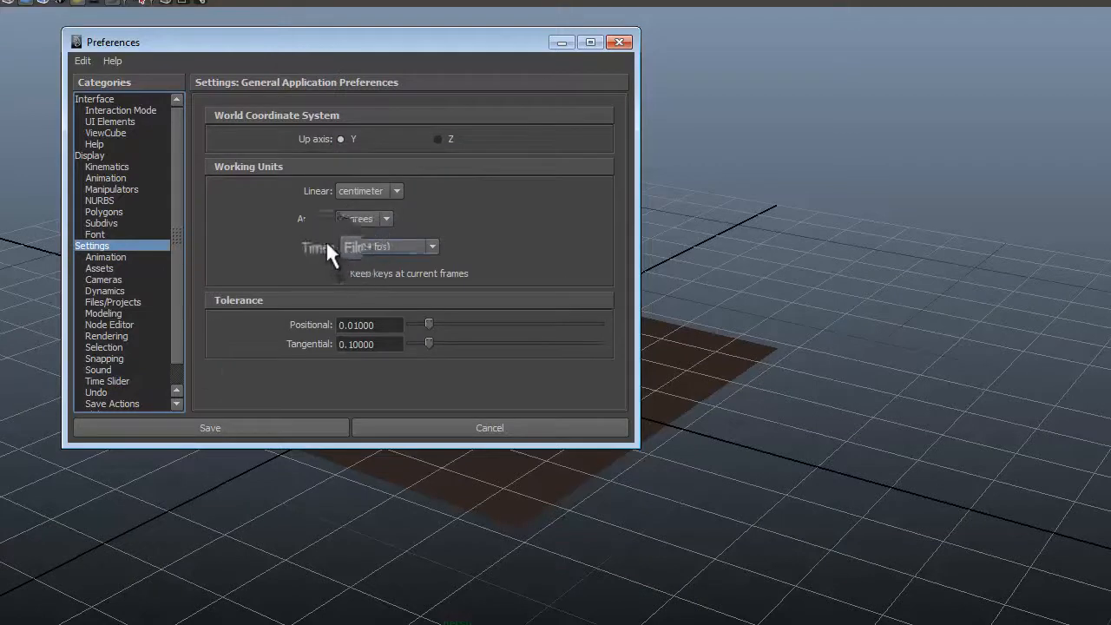
click(356, 246)
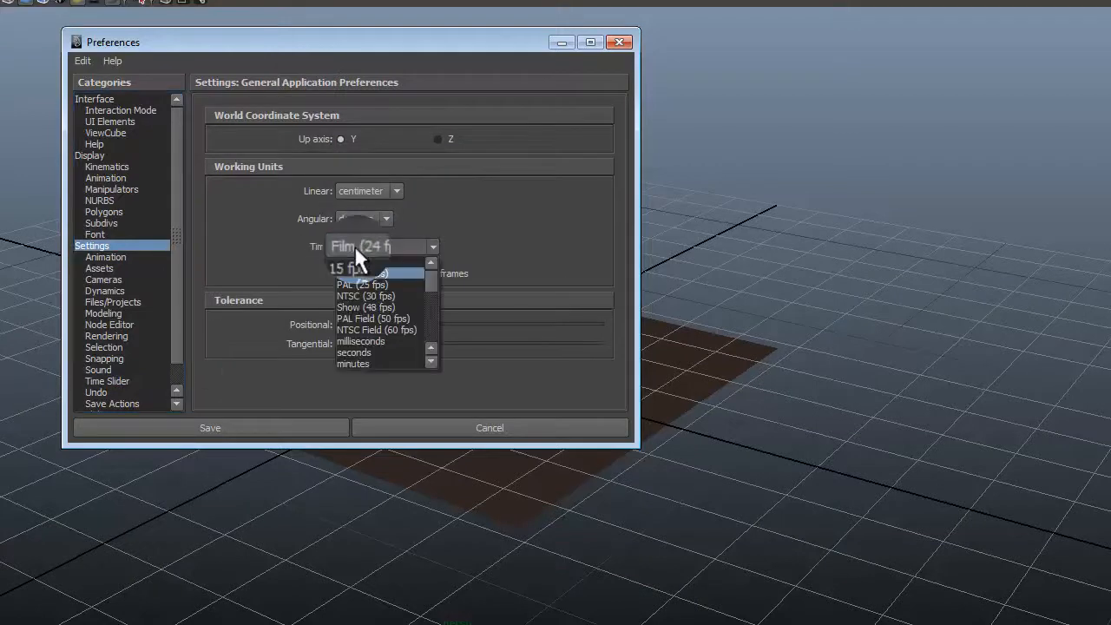
click(368, 295)
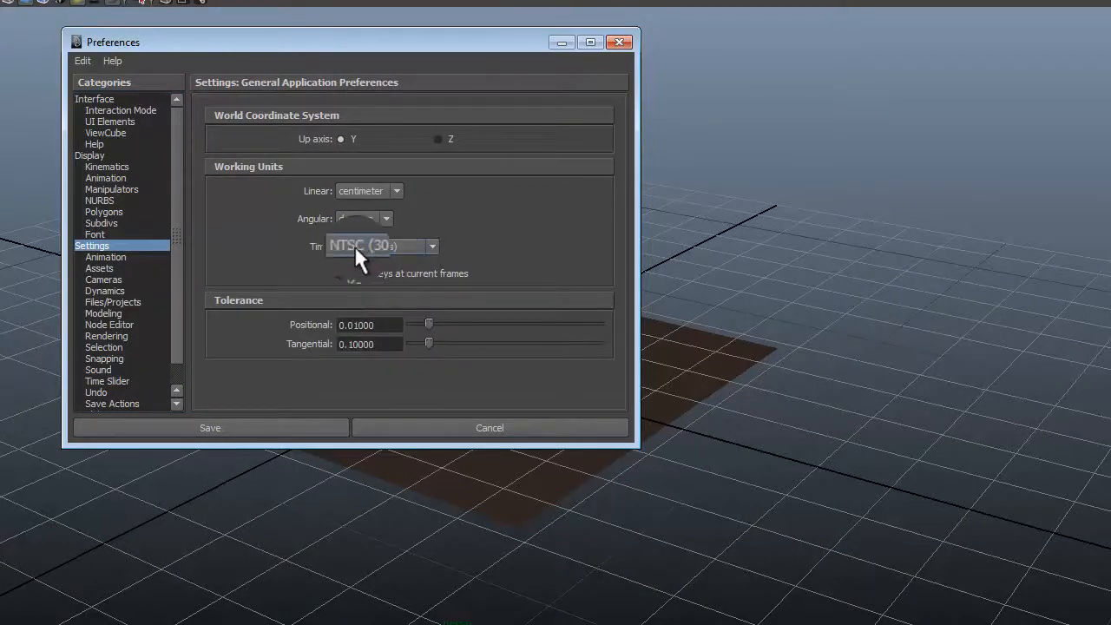
click(354, 246)
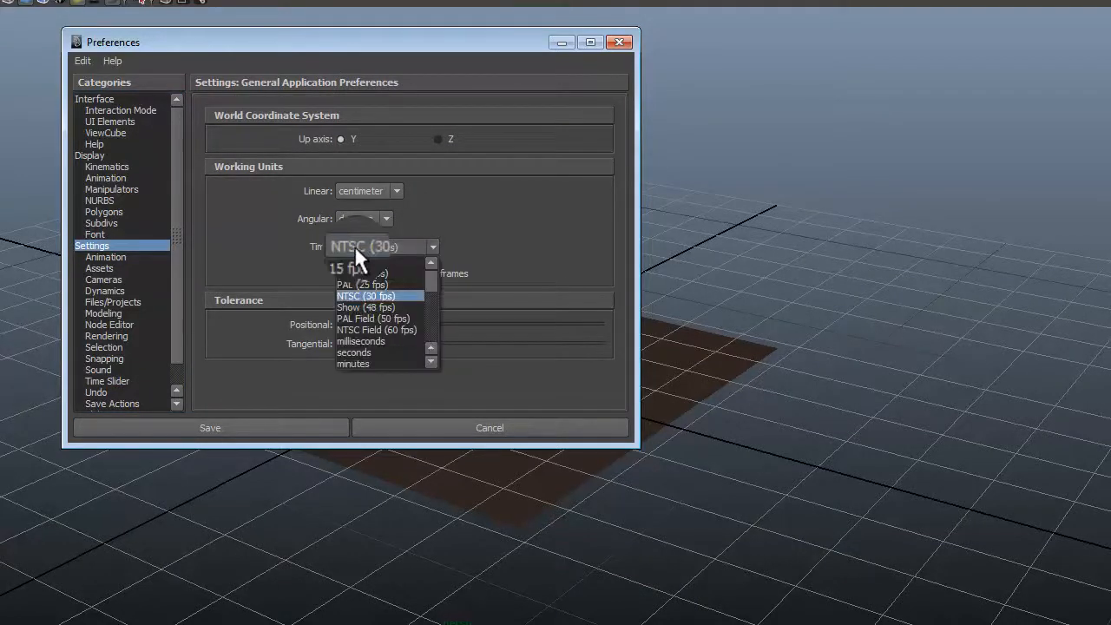
click(364, 295)
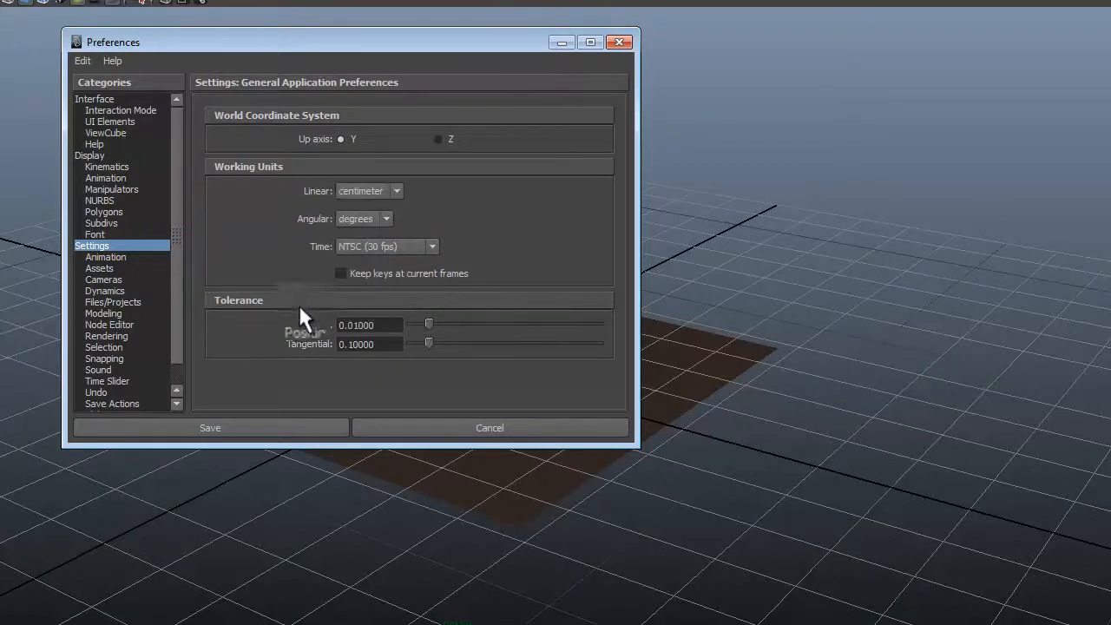
click(230, 429)
click(214, 426)
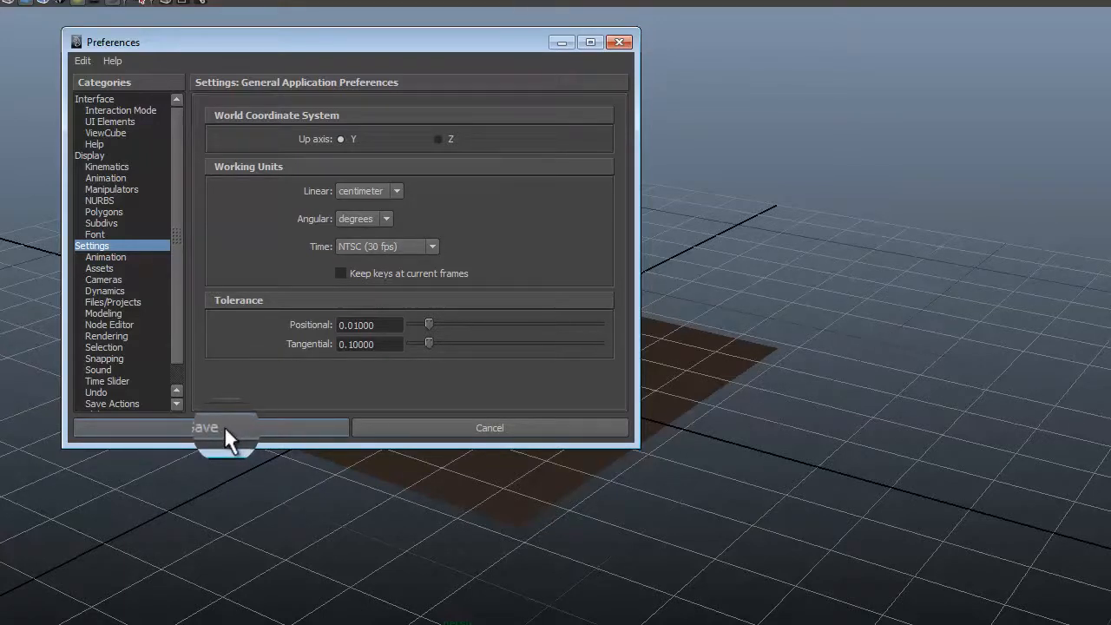
click(224, 426)
Create a camera and move it straight back along its viewing axis, away from the pyramid and past the ground plane's edge
alt+drag(514, 355, 579, 349)
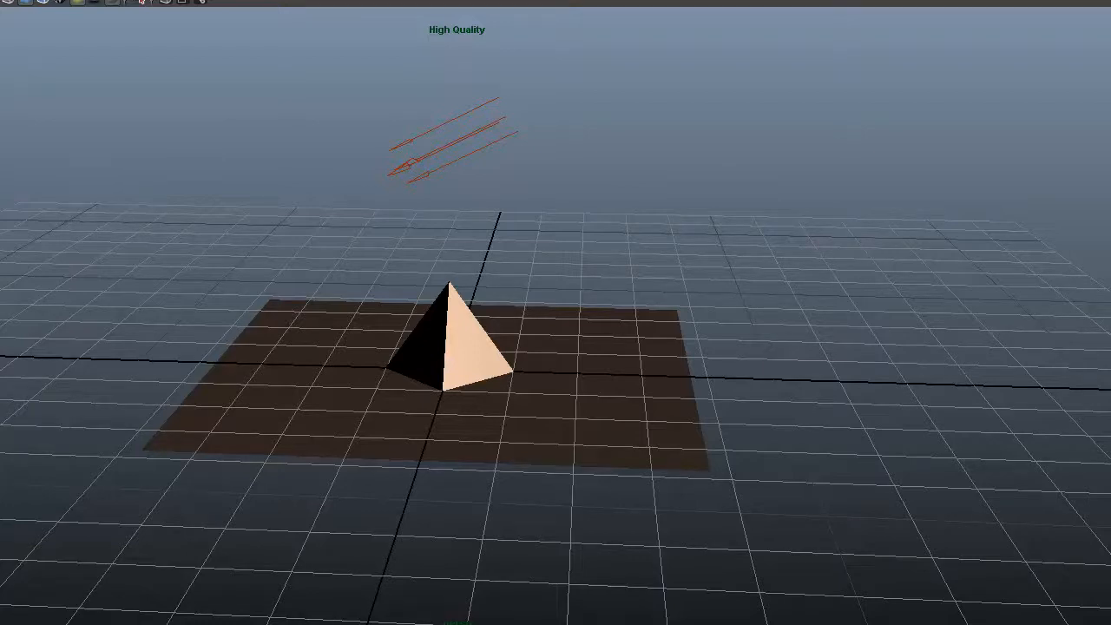
alt+drag(344, 341, 269, 371)
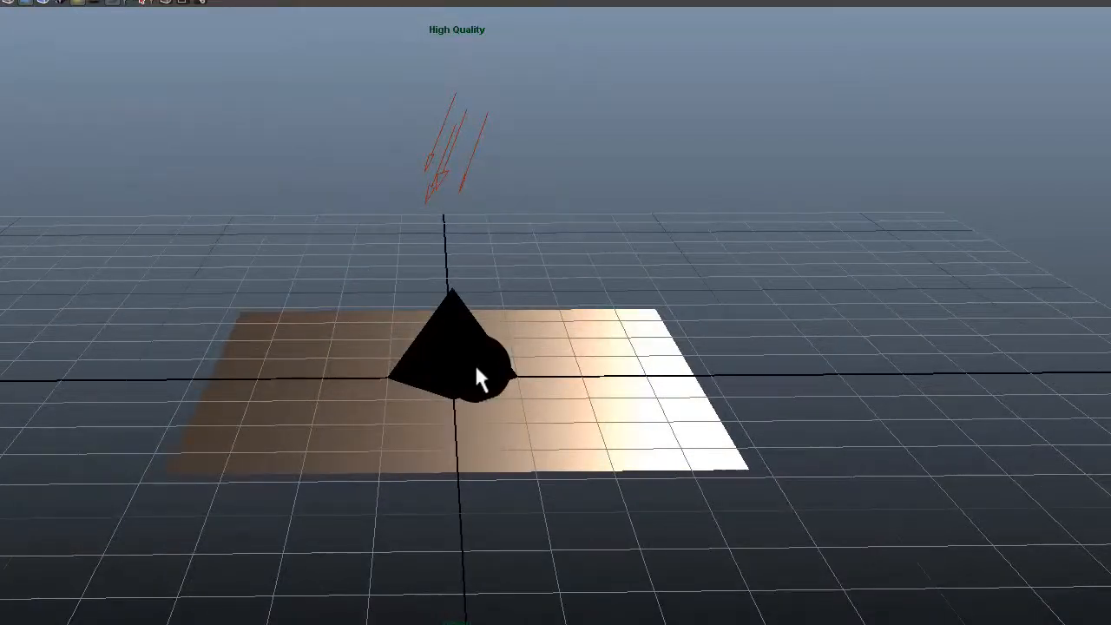
alt+drag(687, 377, 374, 431)
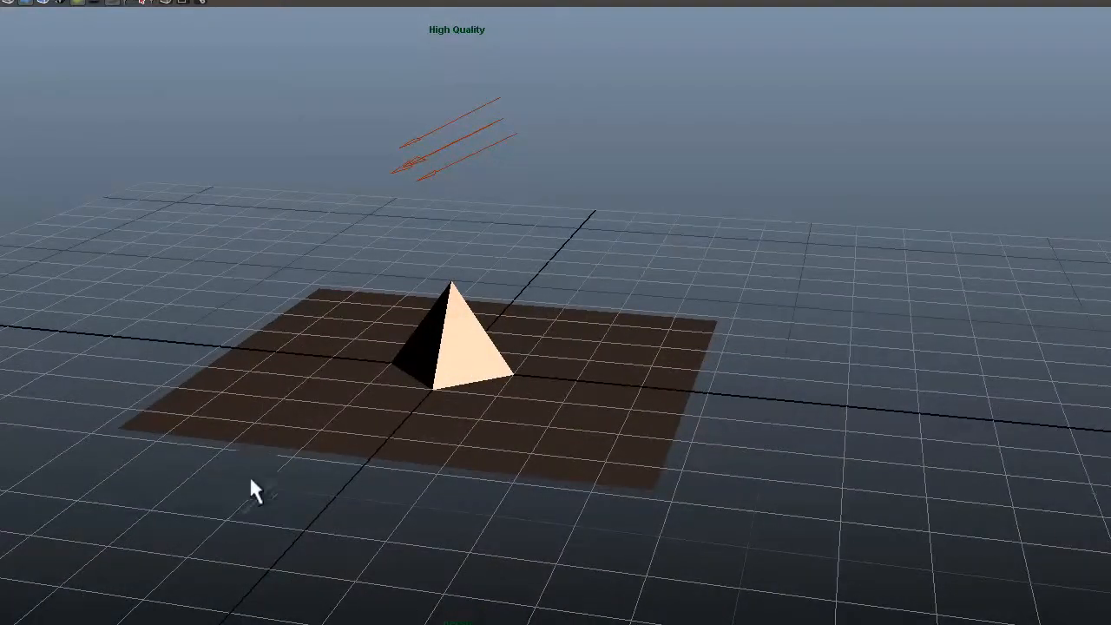
alt+drag(307, 461, 295, 390)
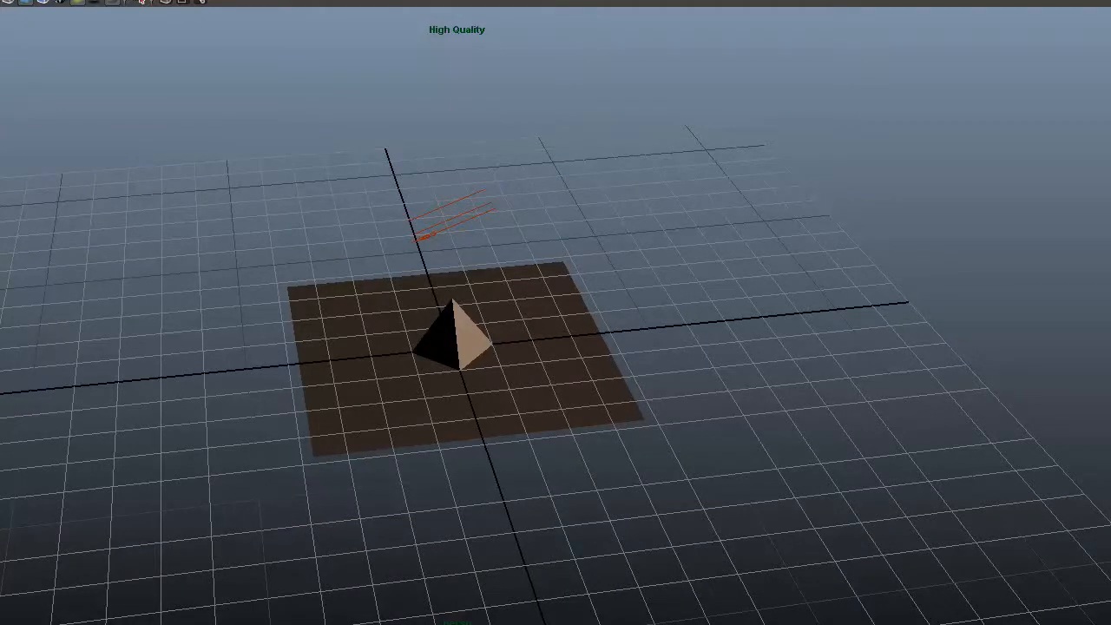
click(2, 26)
alt+drag(233, 407, 524, 354)
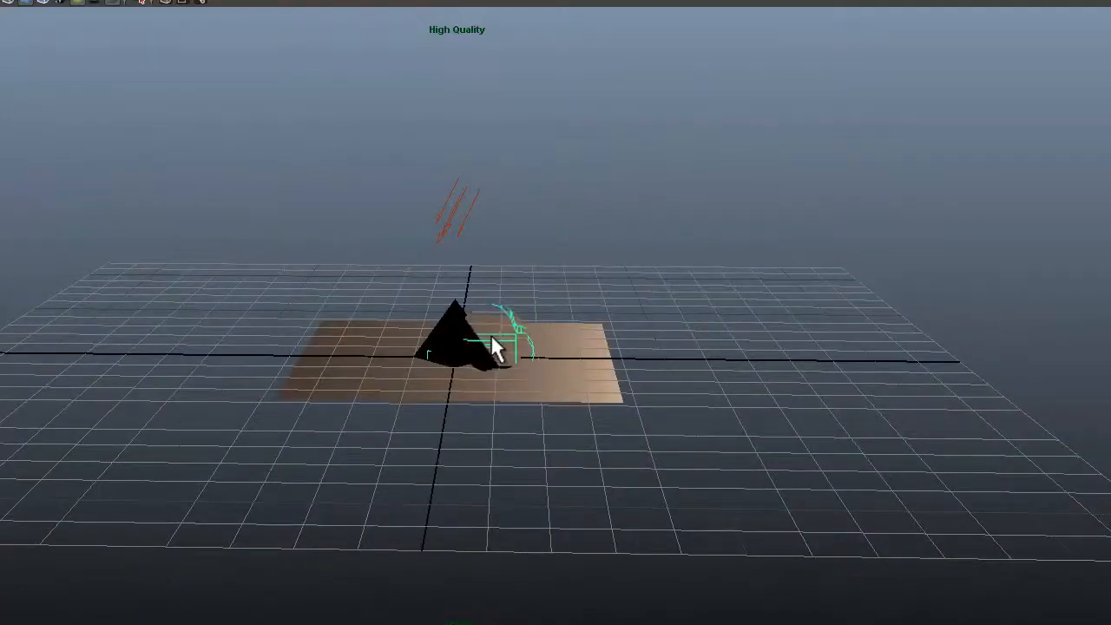
key(w)
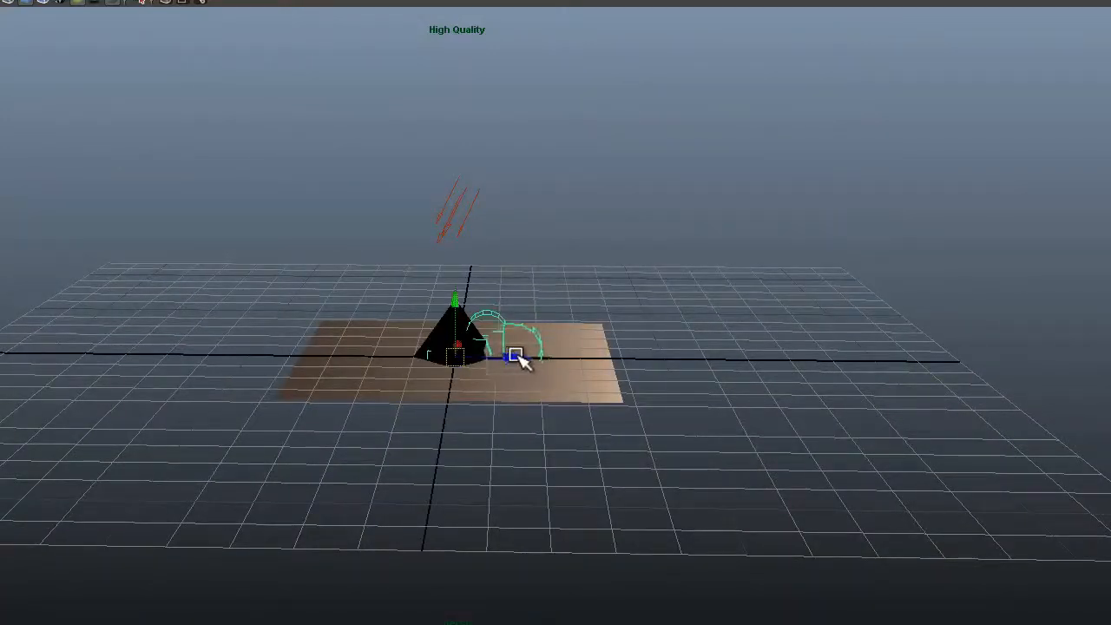
drag(516, 359, 829, 369)
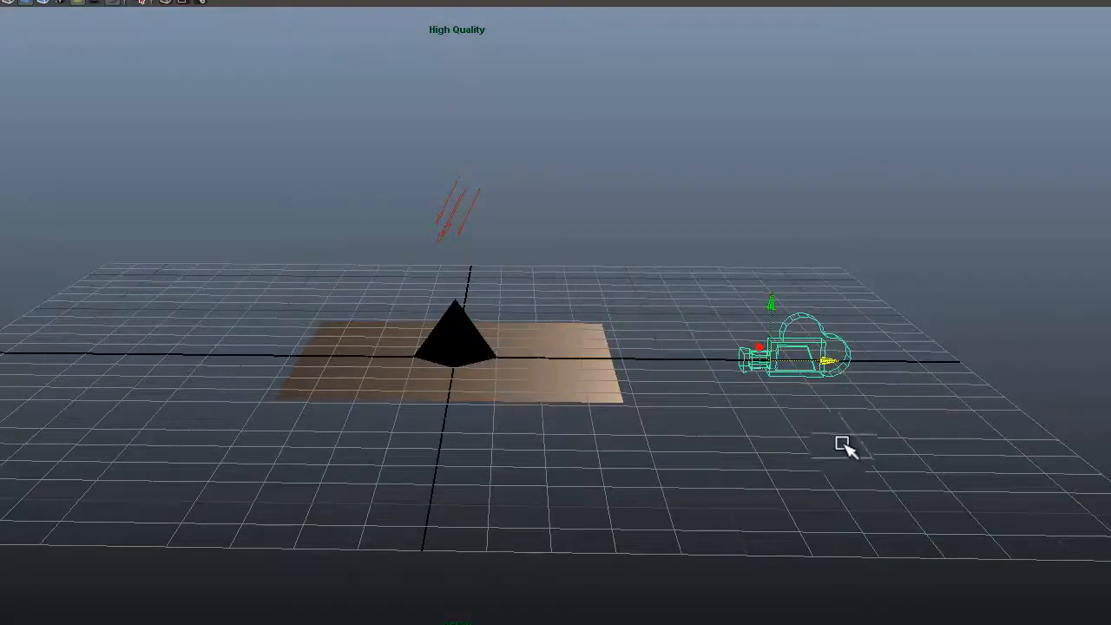
Look through the new camera in the perspective viewport
alt+drag(843, 446, 644, 460)
click(8, 3)
mouse_move(43, 2)
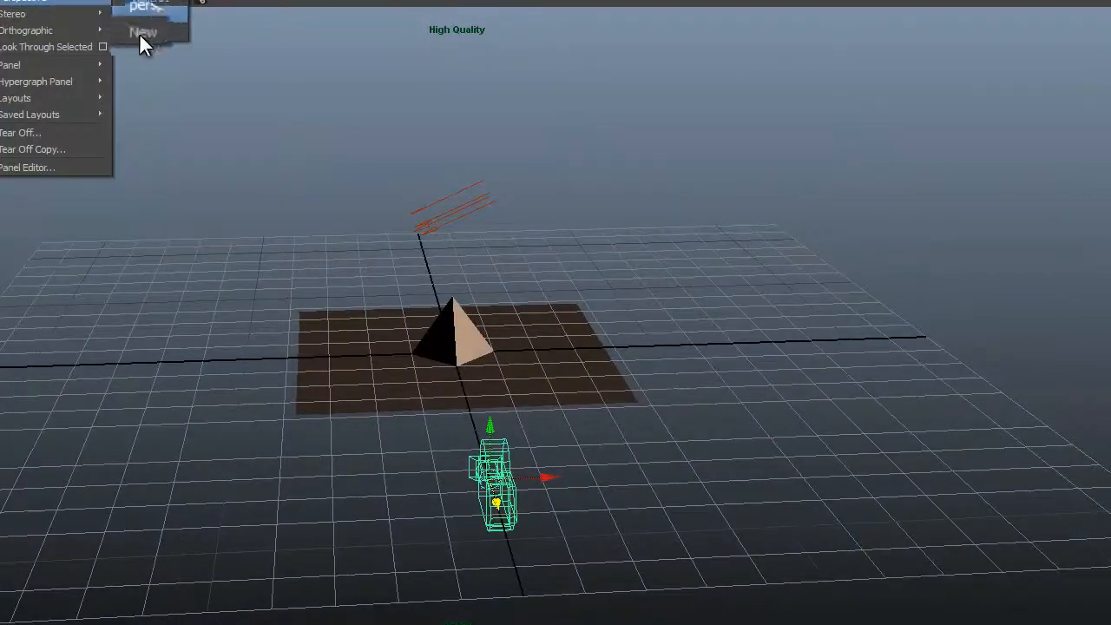
click(165, 409)
alt+drag(165, 410, 99, 362)
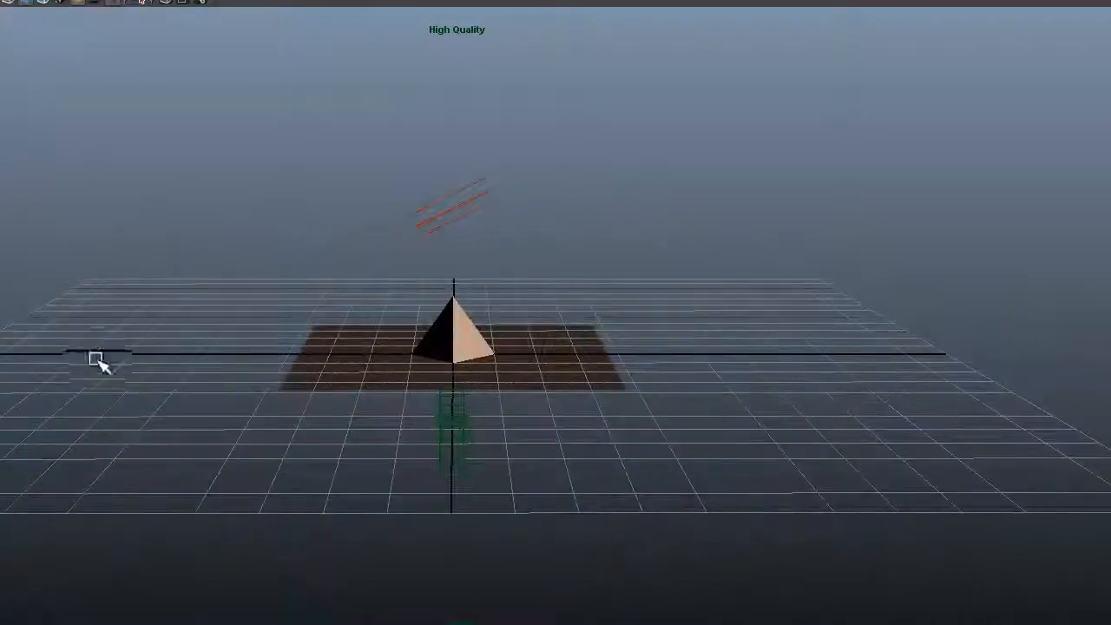
click(6, 4)
mouse_move(10, 3)
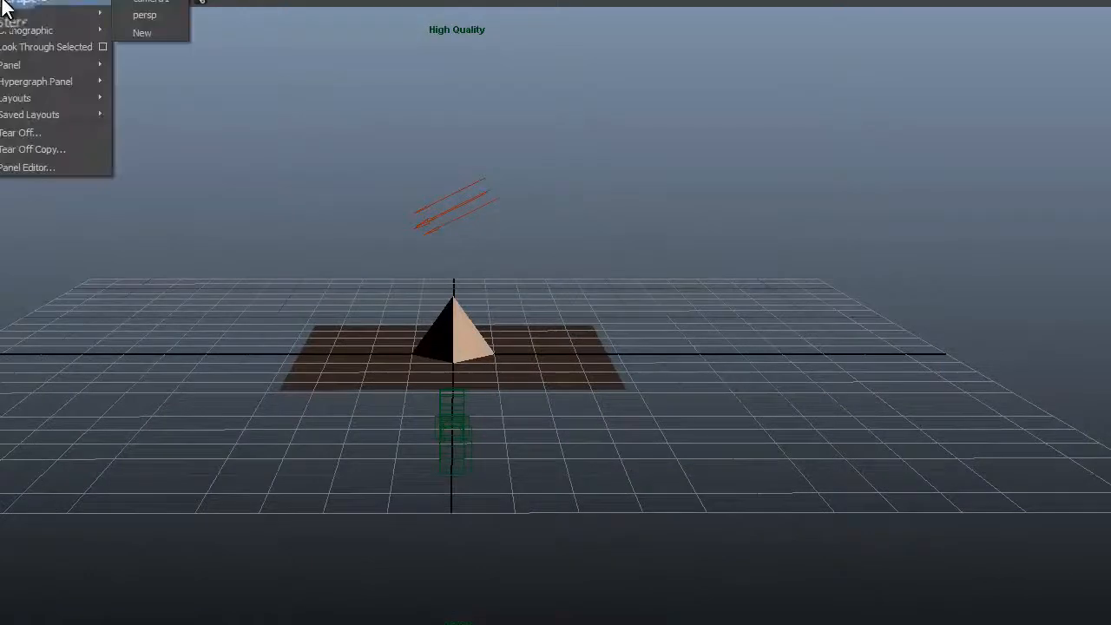
click(154, 4)
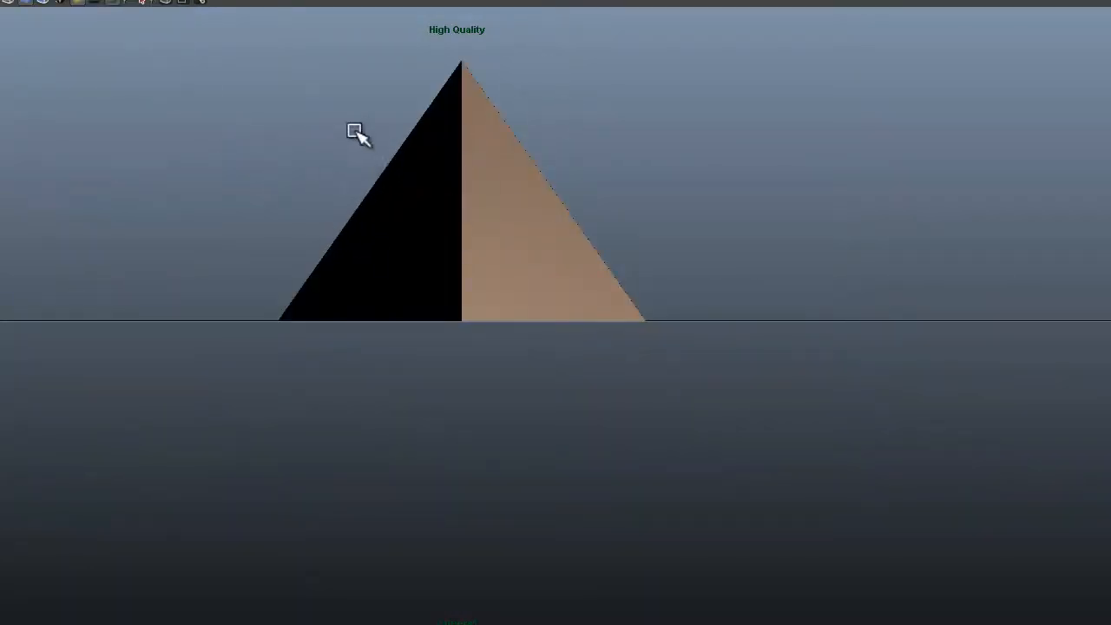
Frame the pyramid and its ground plane through the new camera from a slightly raised front angle
alt+drag(356, 129, 372, 158)
alt+right_drag(371, 158, 295, 205)
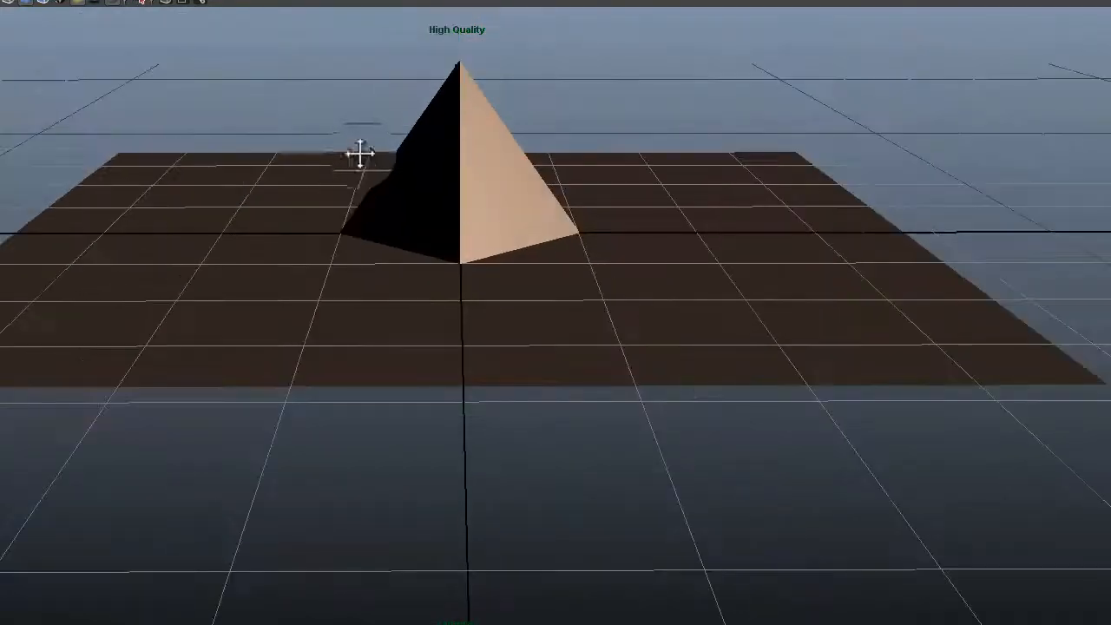
alt+middle_drag(360, 154, 342, 324)
alt+drag(305, 340, 261, 359)
alt+middle_drag(269, 353, 263, 313)
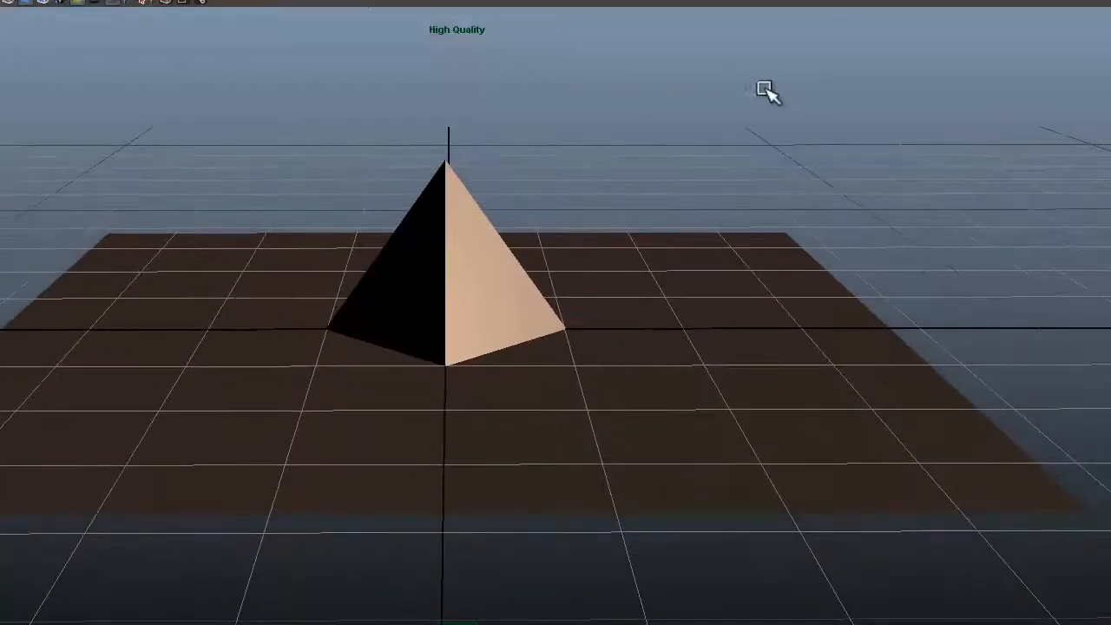
alt+drag(372, 509, 387, 467)
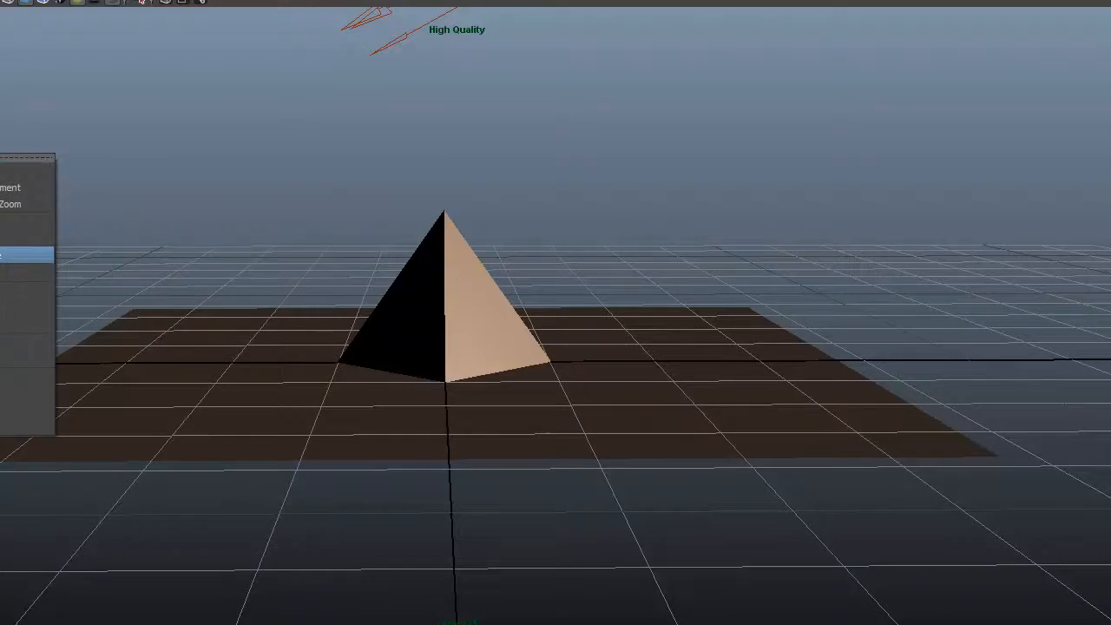
Display the camera's resolution gate and set the render image size preset to HD 720
click(17, 254)
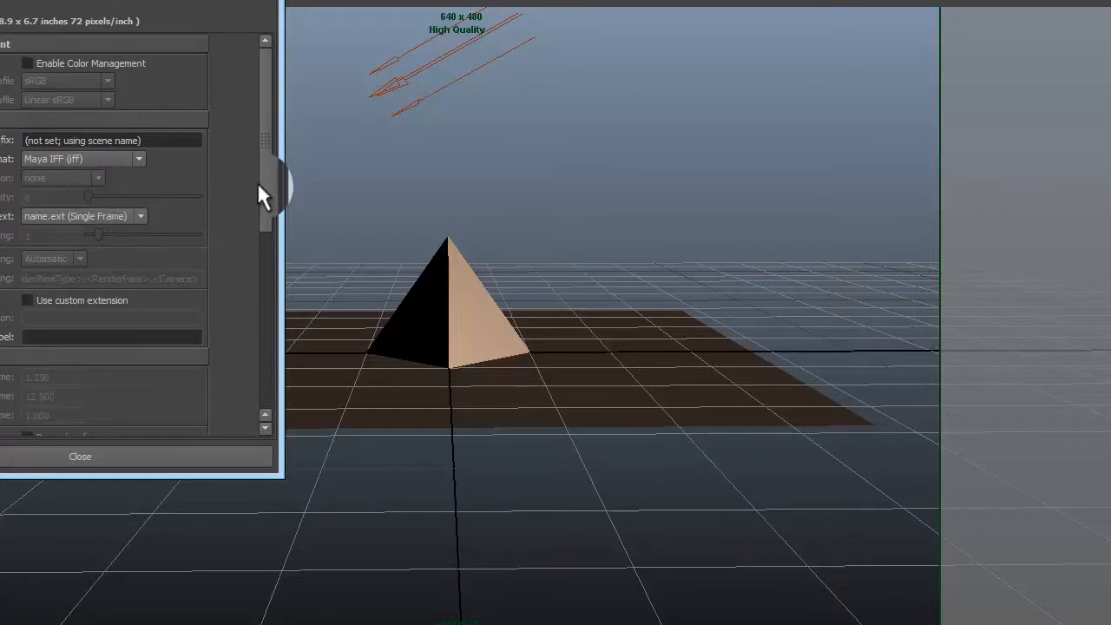
drag(259, 185, 255, 378)
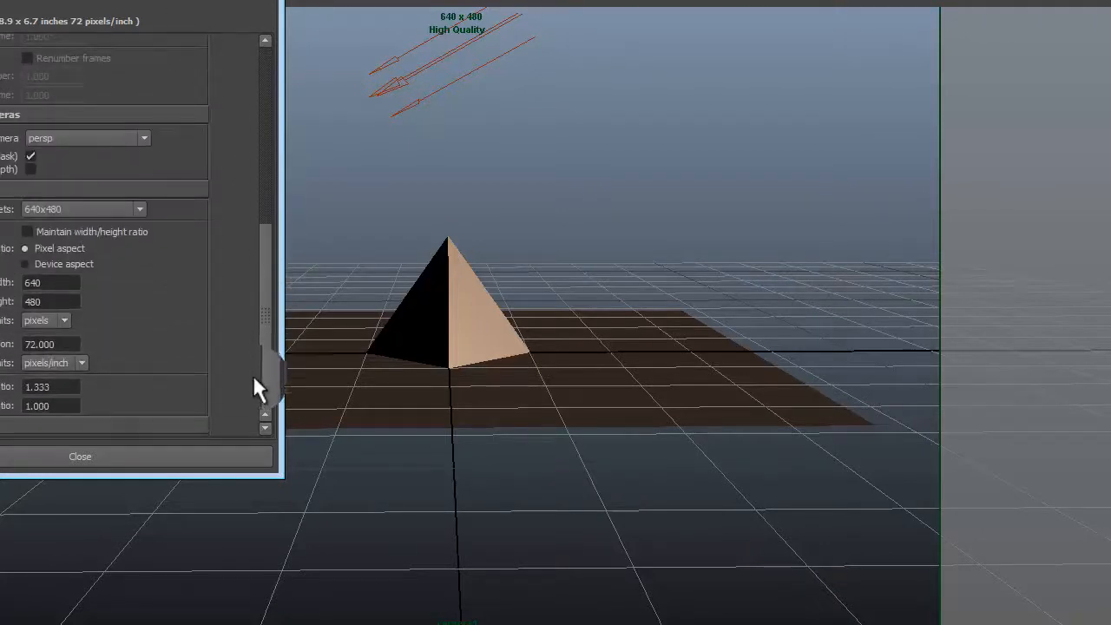
click(54, 209)
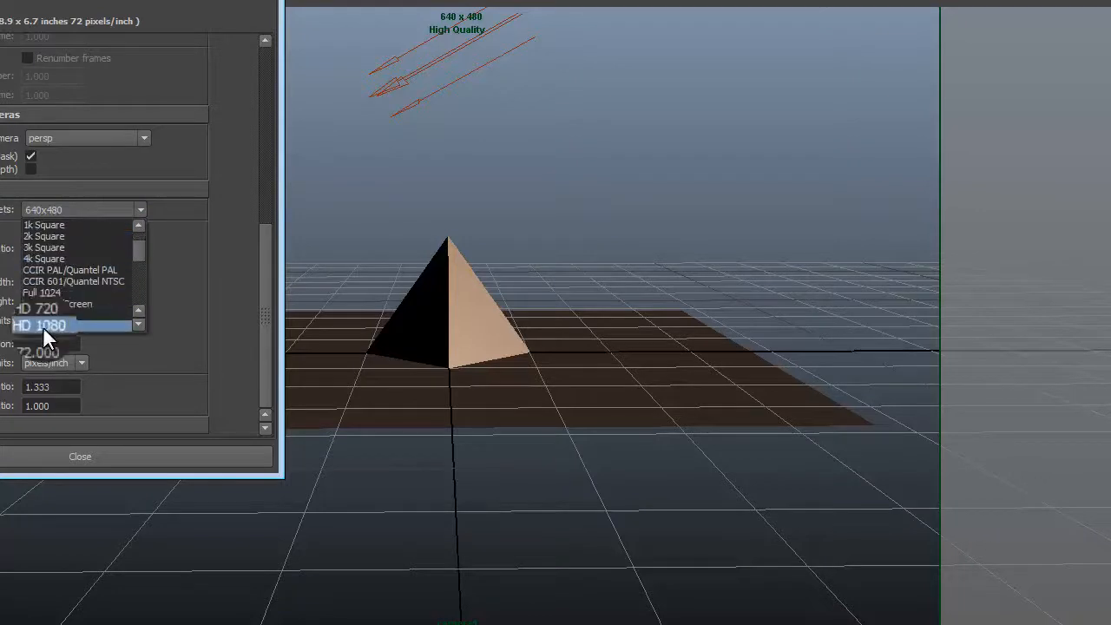
scroll(61, 308, down, 2)
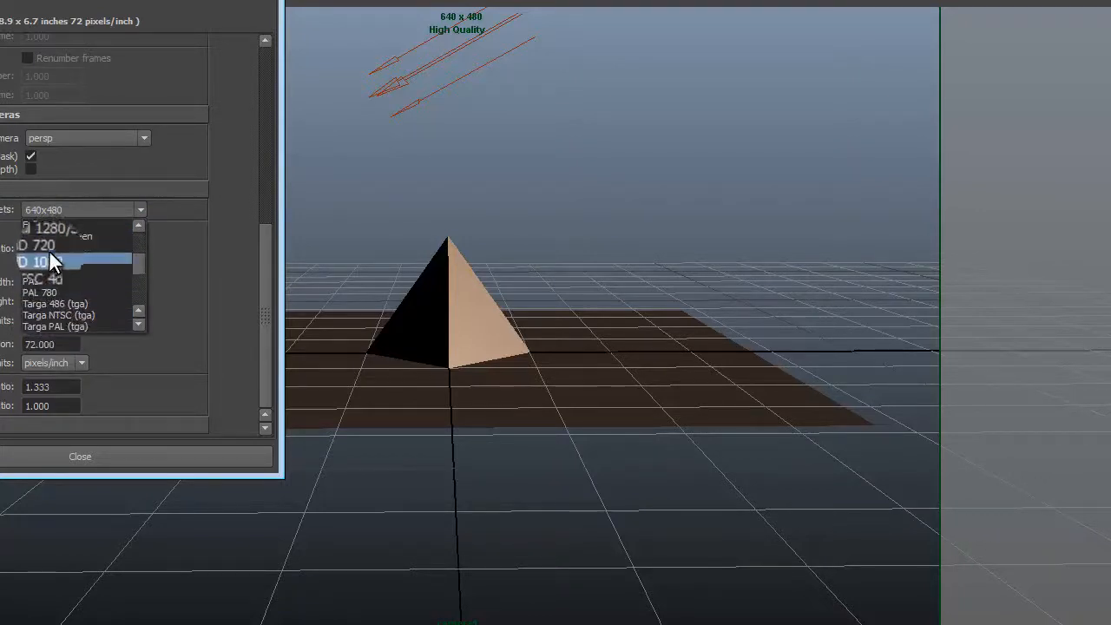
click(47, 244)
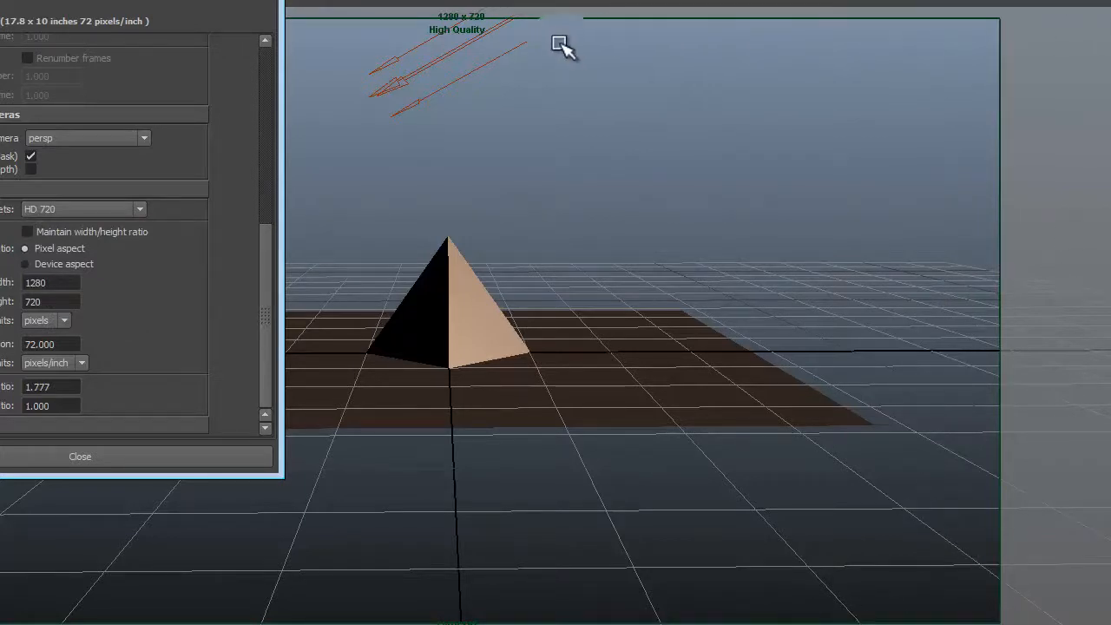
Try the Full 1024 image size preset in the render settings
click(70, 210)
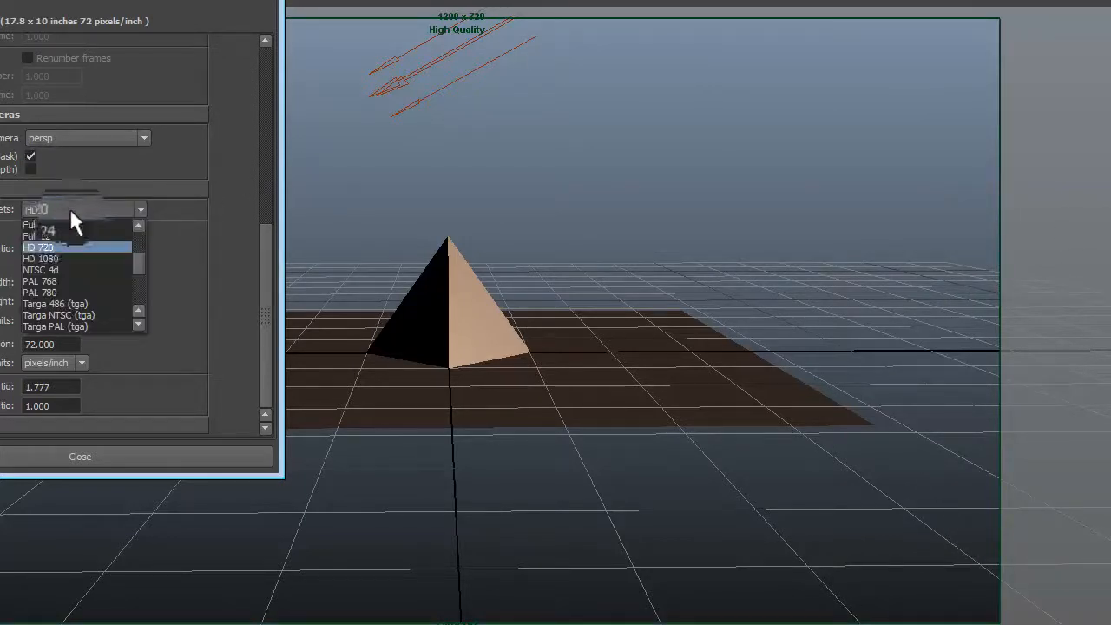
scroll(49, 233, up, 2)
click(54, 292)
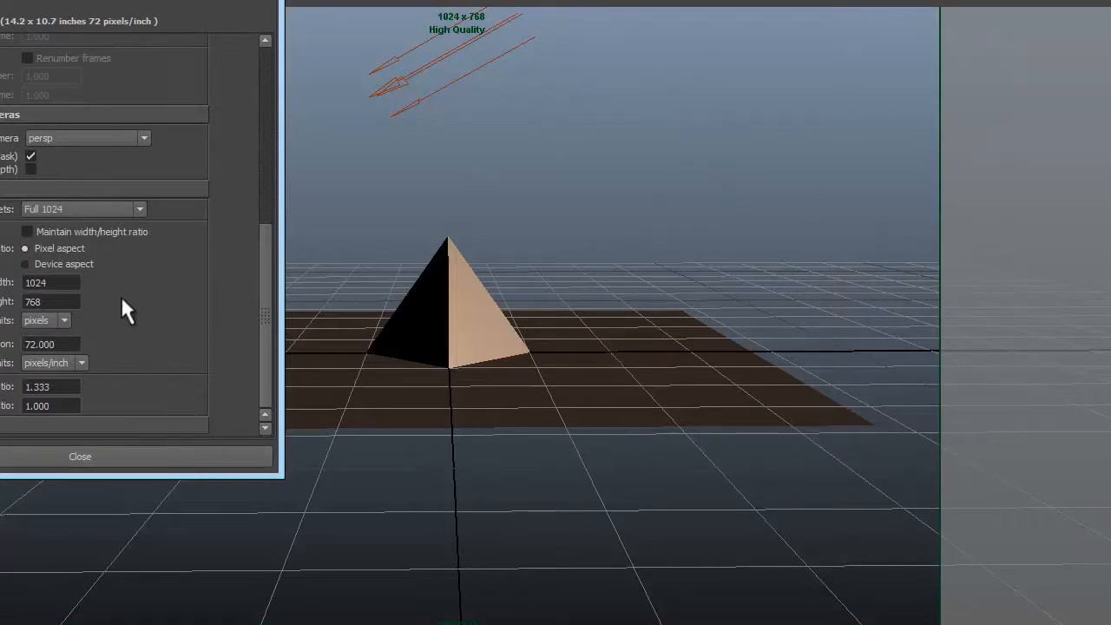
Return the render image size preset to HD 720 and close the render settings
click(77, 210)
scroll(79, 303, down, 2)
click(69, 289)
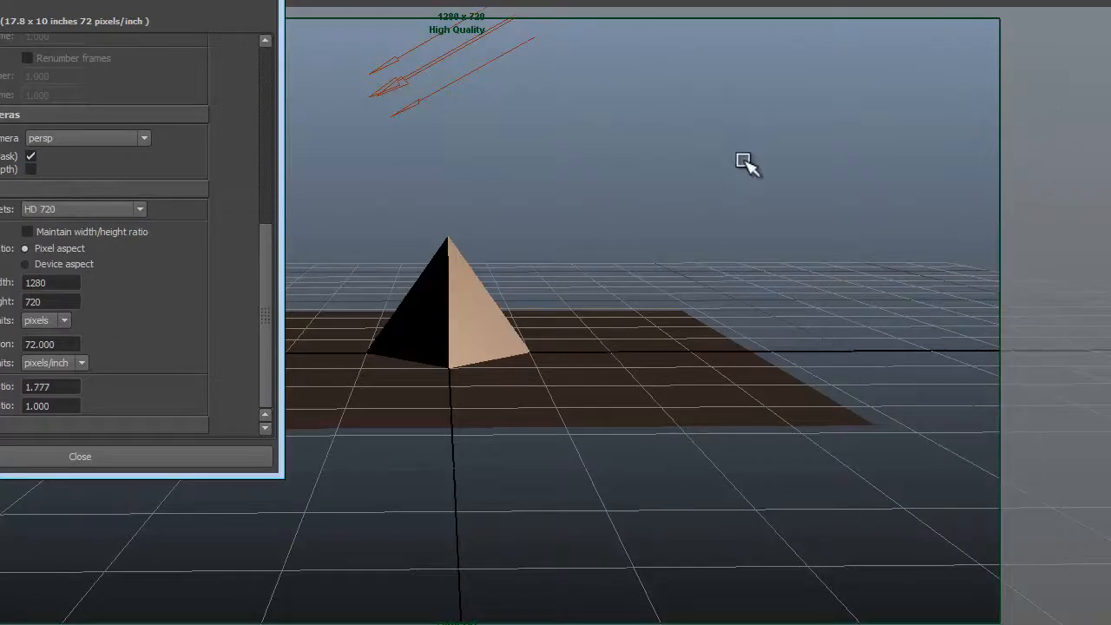
click(265, 2)
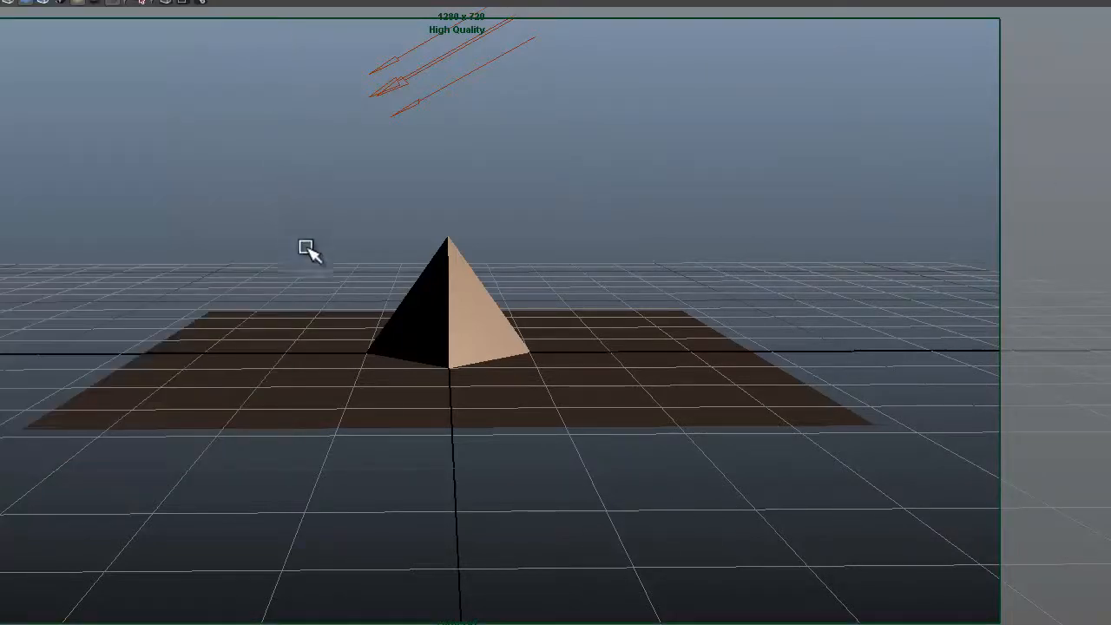
Reframe the camera shot so the pyramid is centered in the resolution gate, seen closer and from slightly higher
alt+drag(260, 252, 231, 280)
scroll(302, 333, up, 3)
mouse_move(303, 333)
alt+mouse_down()
mouse_move(320, 322)
mouse_move(322, 342)
alt+mouse_up()
alt+middle_drag(322, 342, 329, 326)
alt+drag(330, 325, 330, 268)
alt+middle_drag(330, 268, 336, 295)
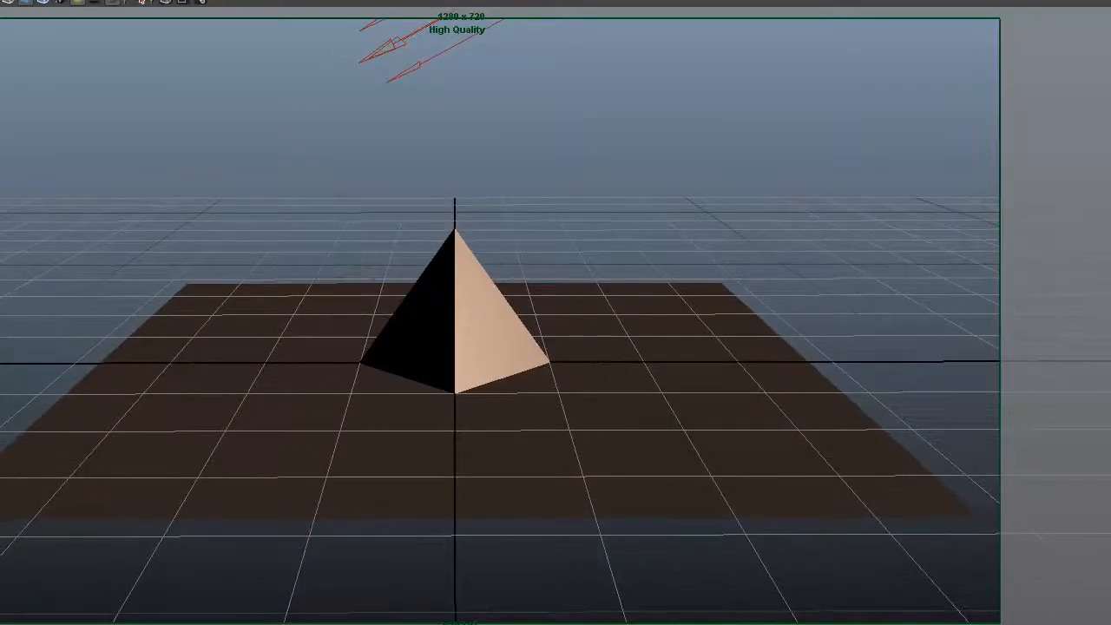
Switch to the four-view layout, show the persp view in place of the camera view, and select the camera there
click(417, 2)
key(space)
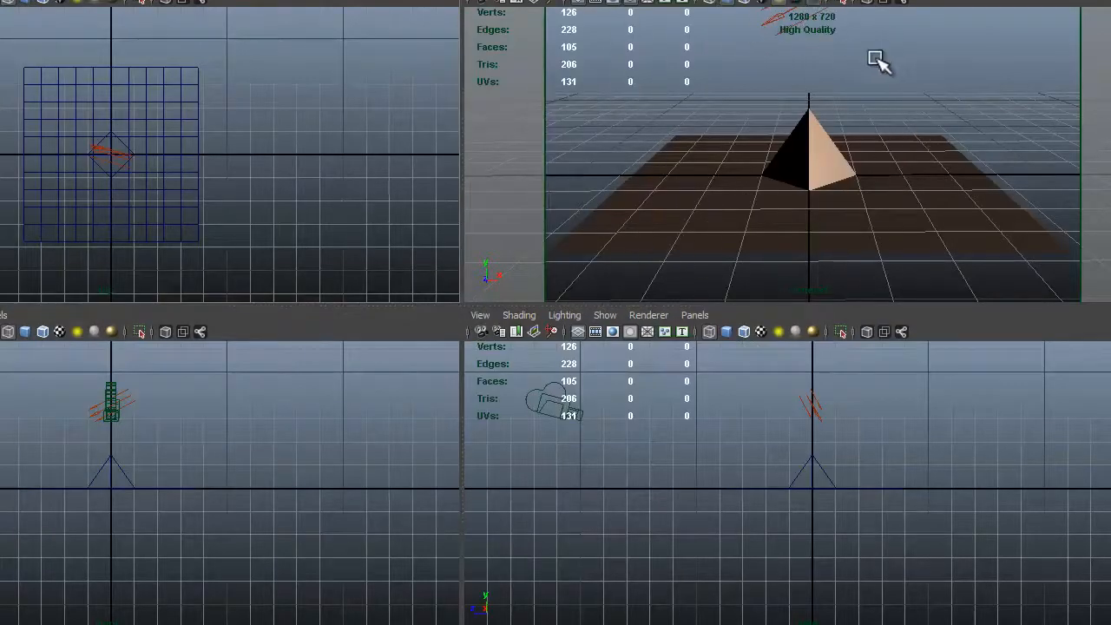
click(705, 5)
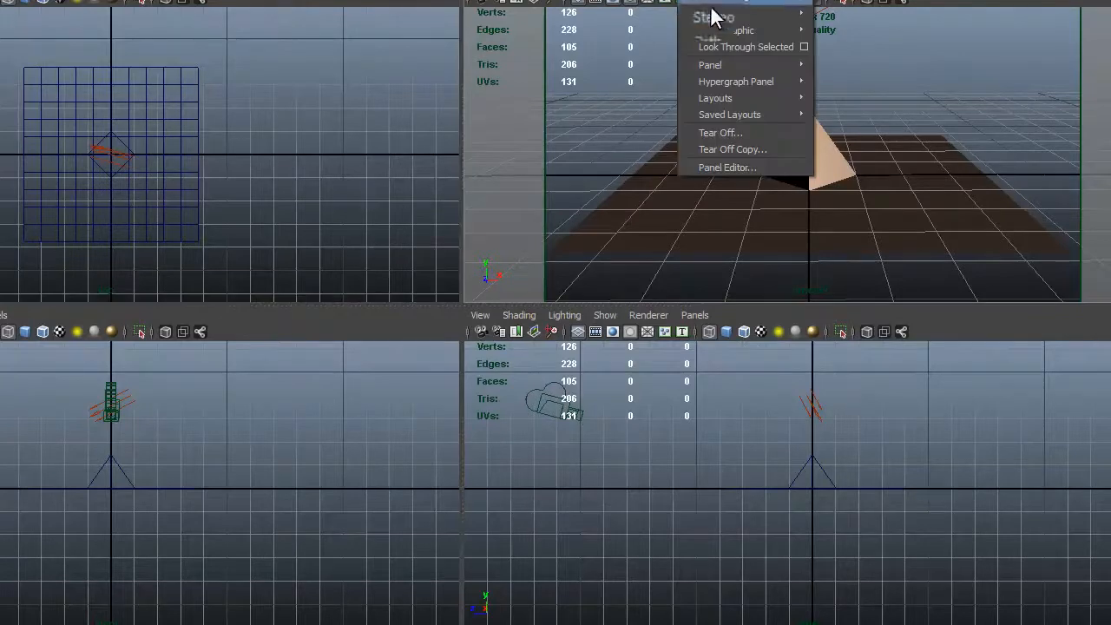
mouse_move(719, 5)
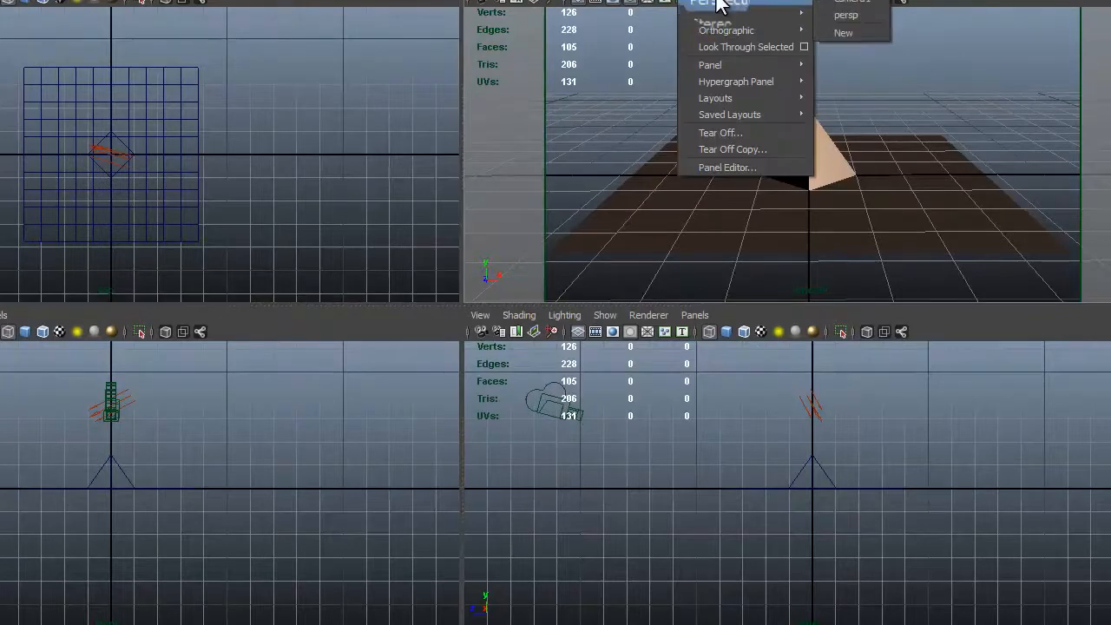
click(849, 6)
alt+drag(528, 248, 825, 141)
click(918, 118)
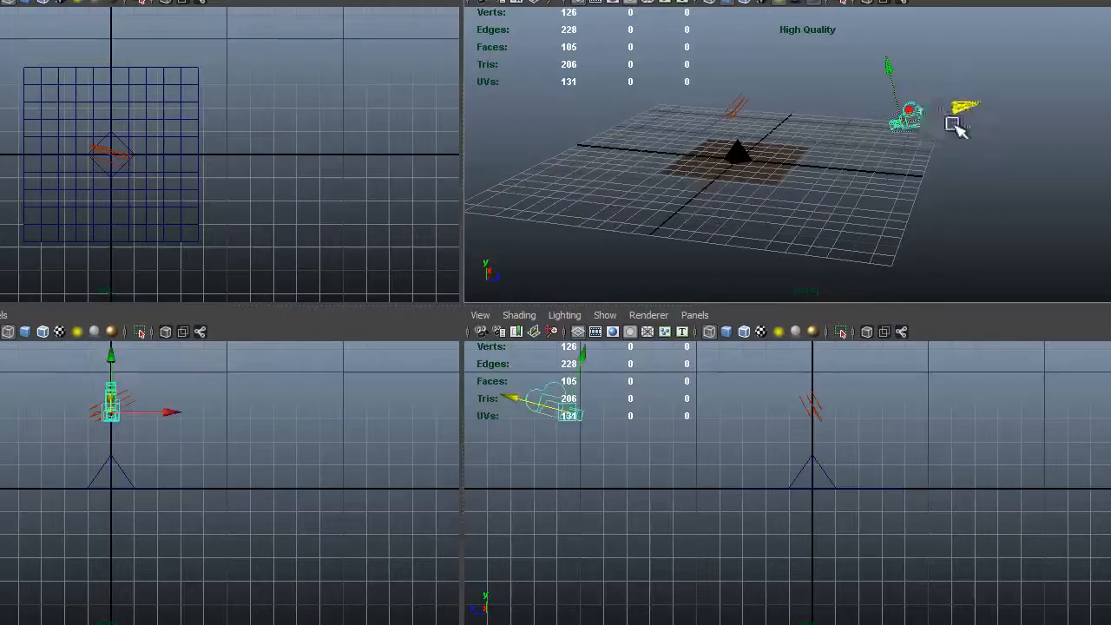
Create a NURBS circle at the pyramid's base and scale it up until it surrounds the ground plane
key(w)
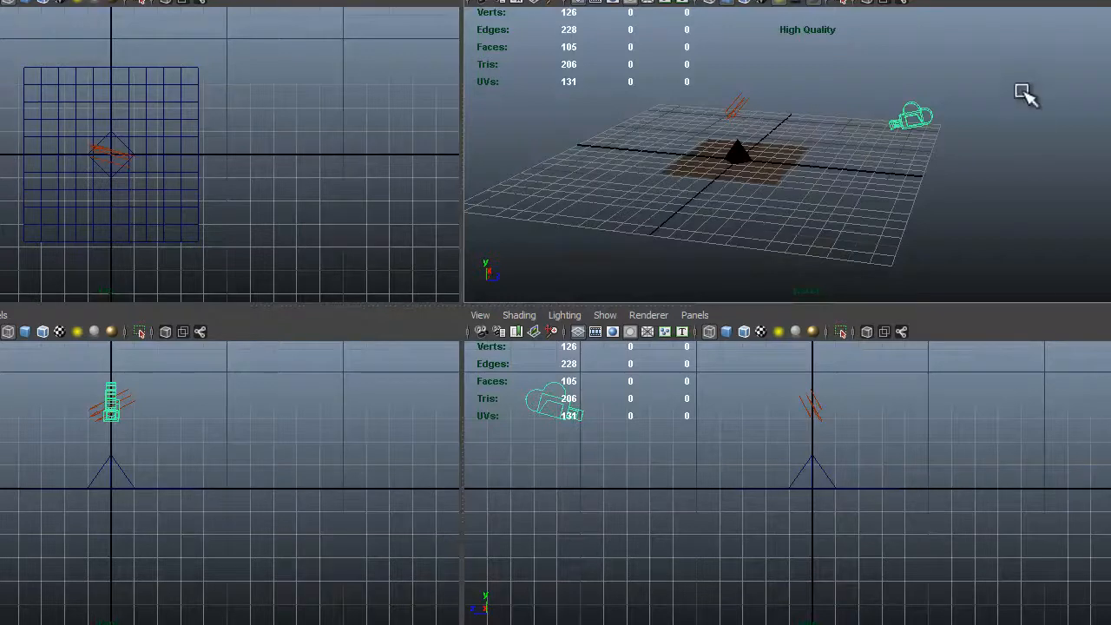
click(922, 118)
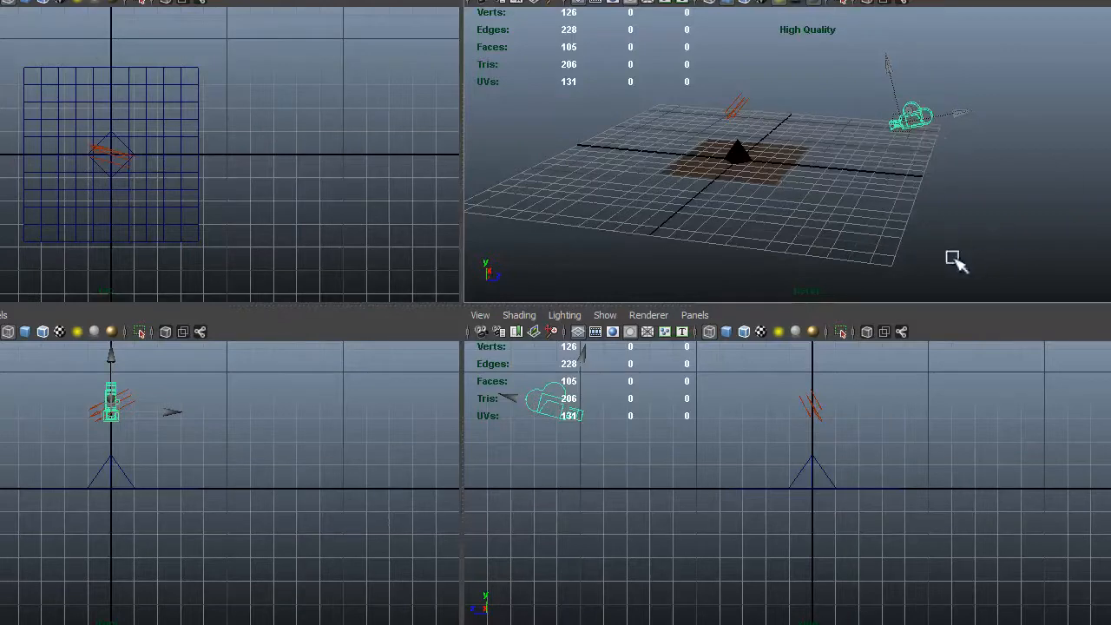
alt+drag(650, 173, 885, 76)
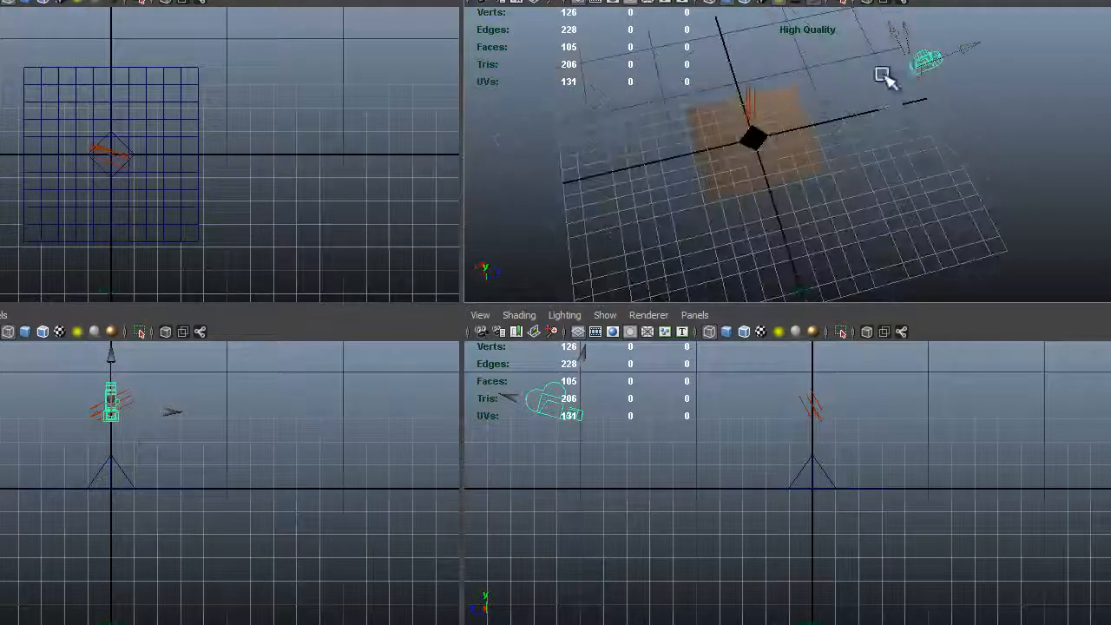
click(608, 209)
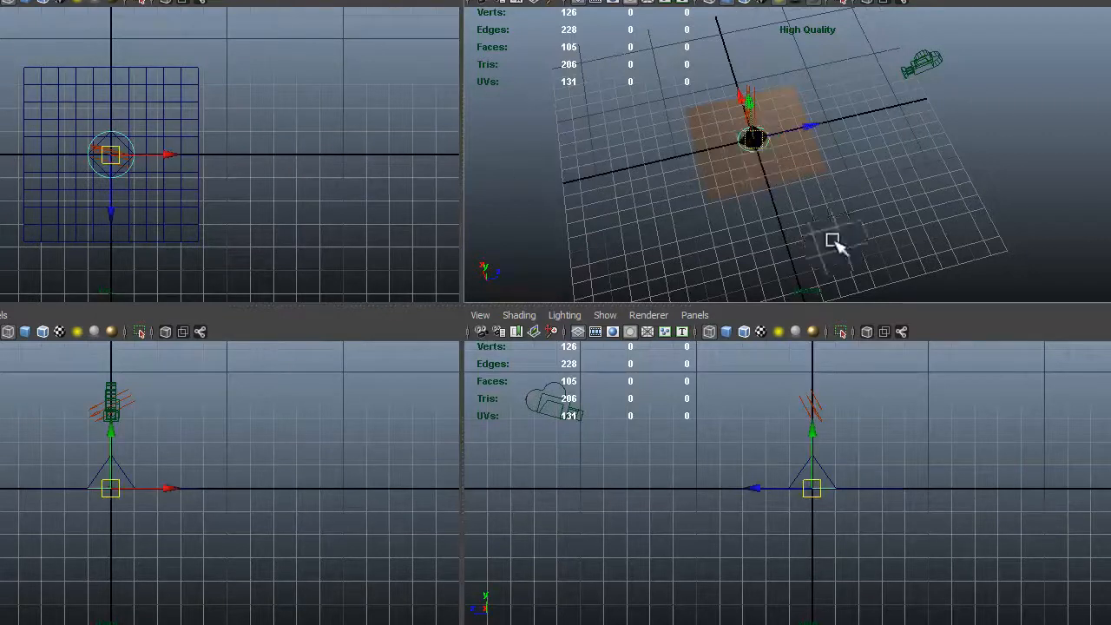
key(r)
drag(756, 142, 885, 190)
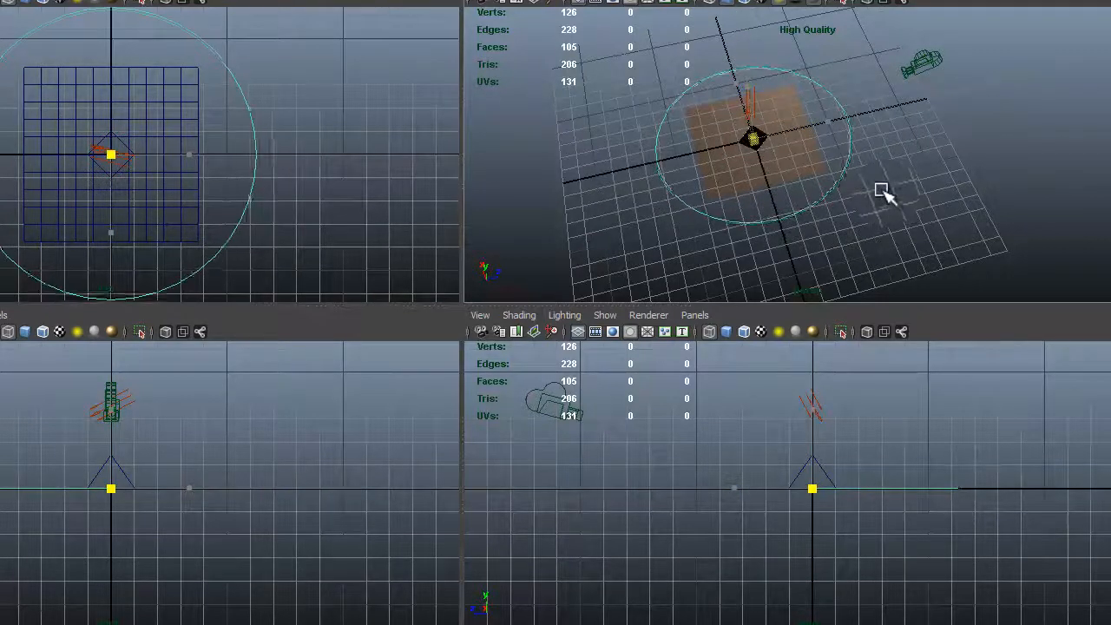
click(955, 82)
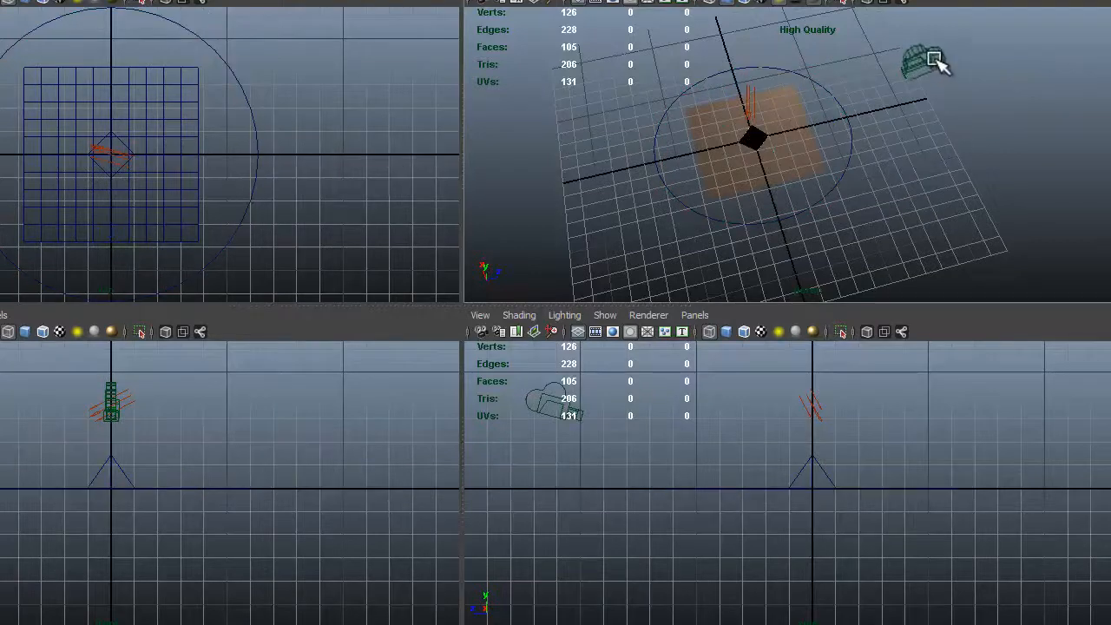
Parent camera1 under nurbsCircle1 in the Outliner and collapse the circle's hierarchy
click(926, 63)
click(892, 178)
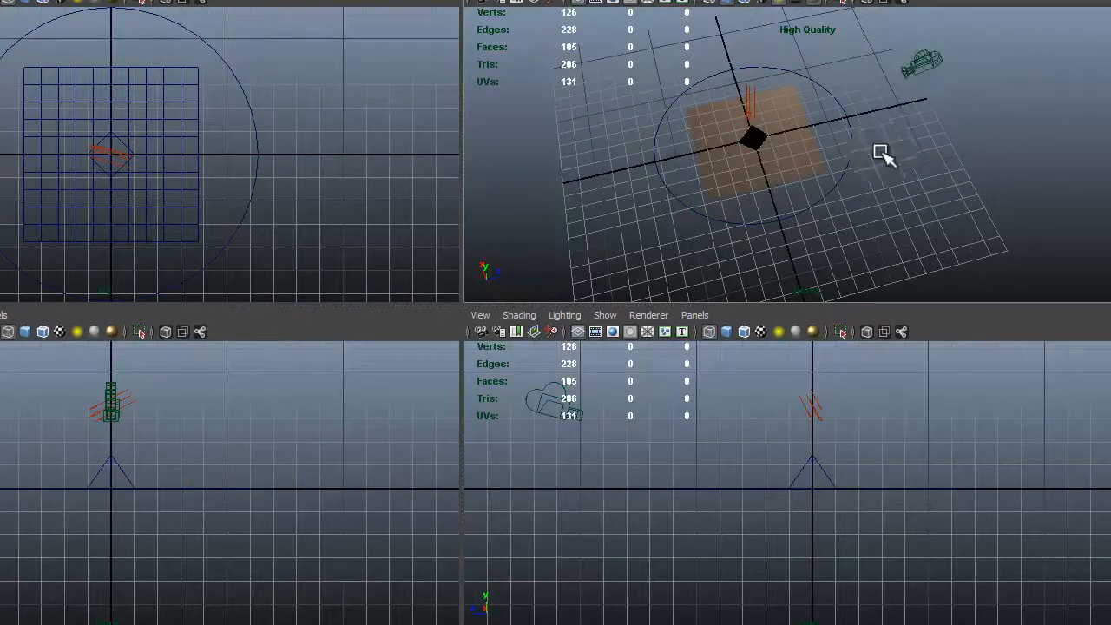
alt+drag(897, 209, 809, 176)
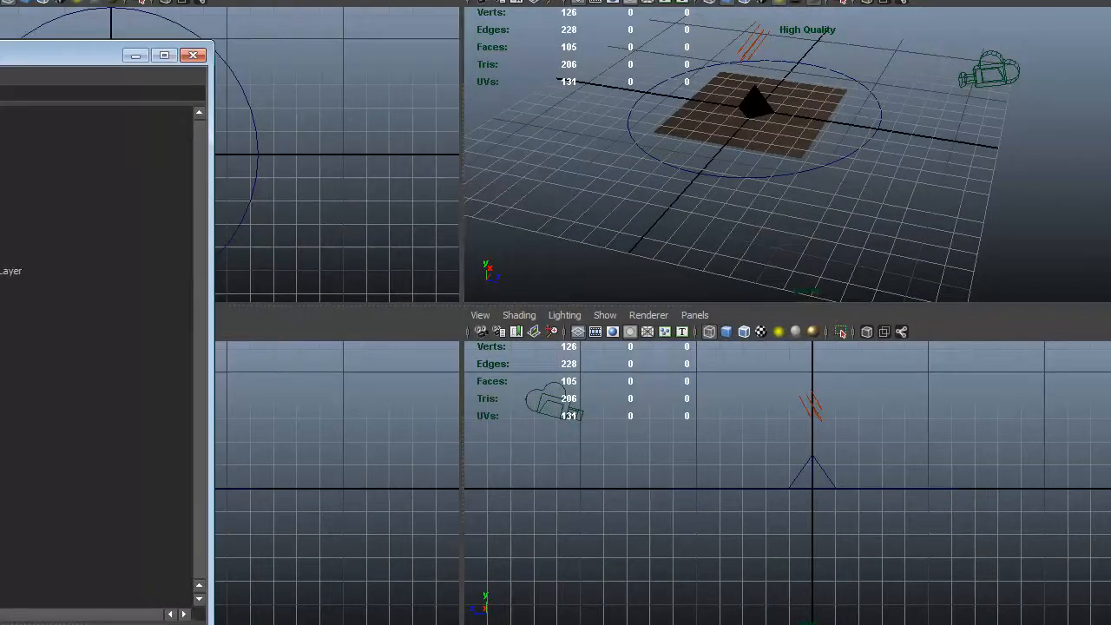
click(7, 236)
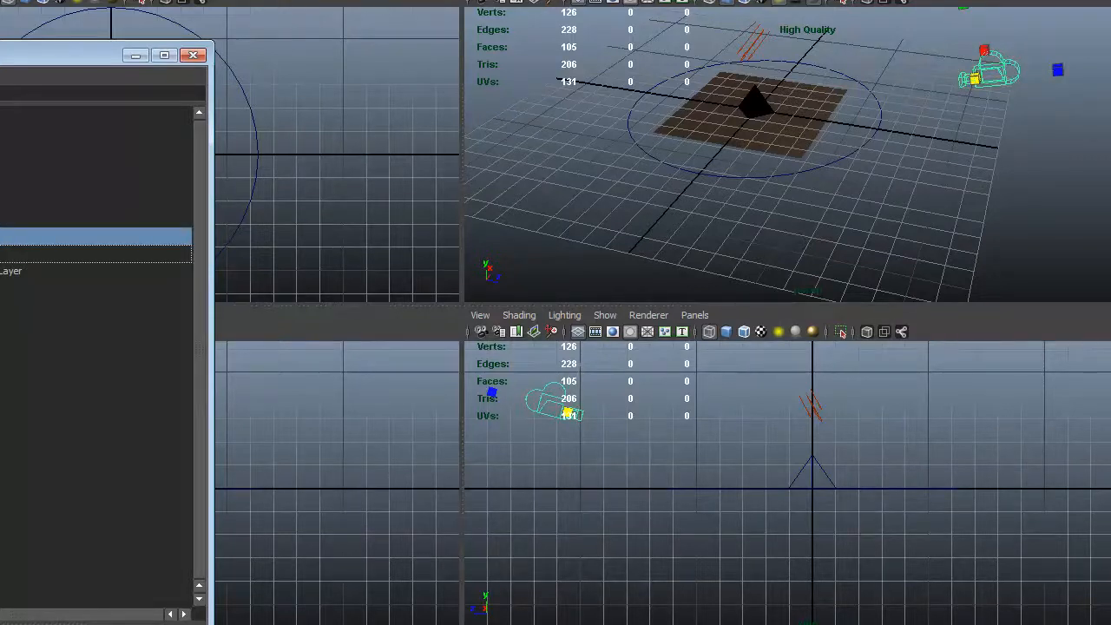
key(Delete)
key(ctrl+z)
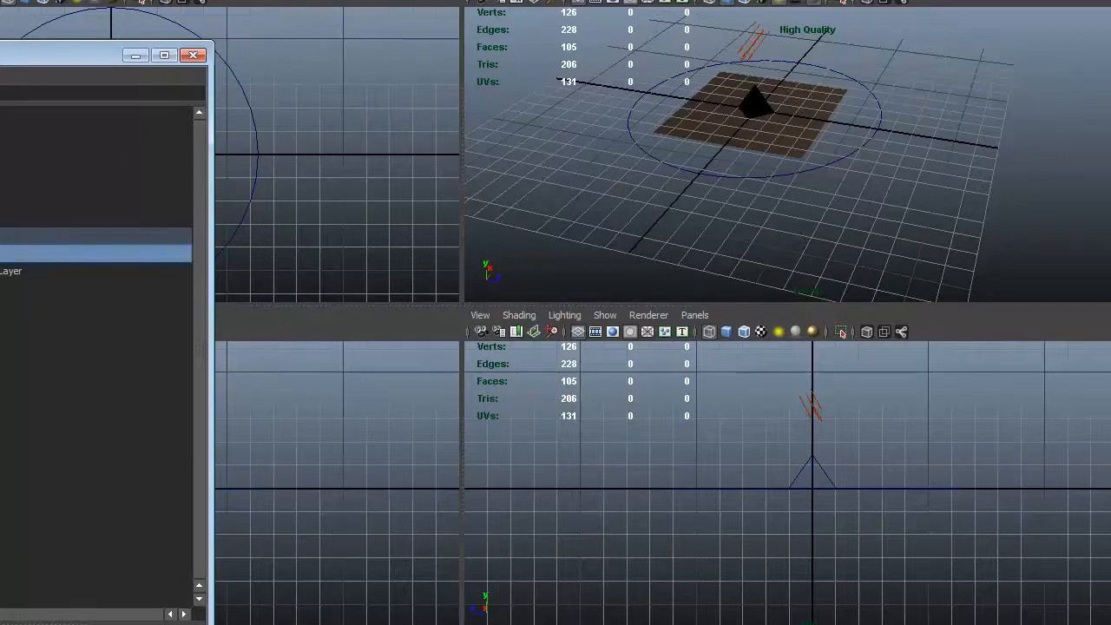
key(Delete)
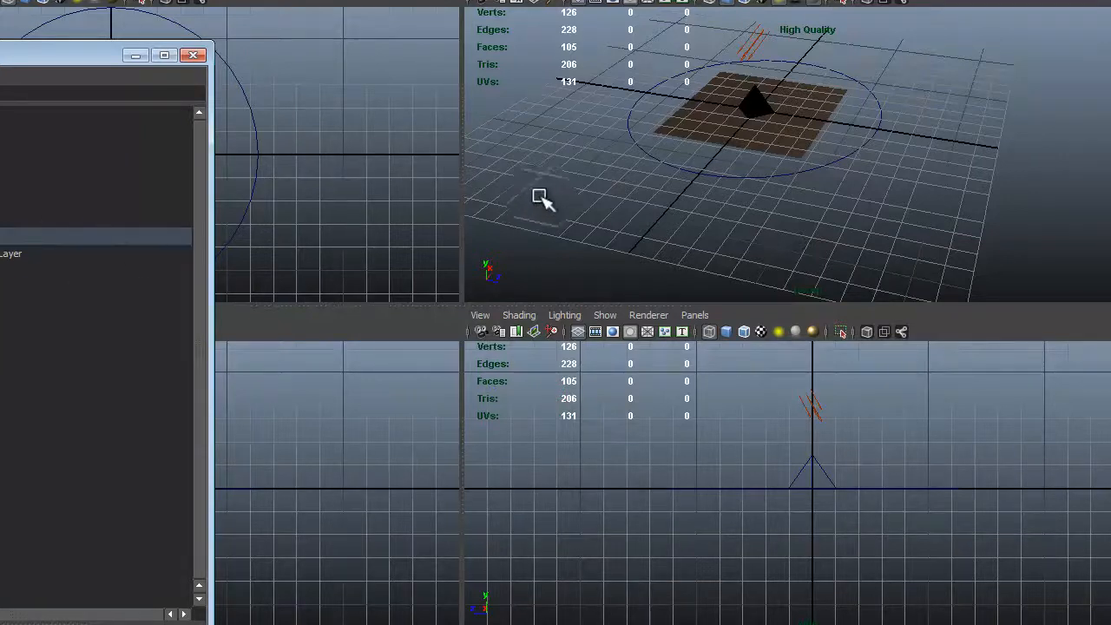
Select the NURBS circle, activate the Rotate tool, and show the camera1 view in place of the persp view
alt+drag(627, 211, 668, 198)
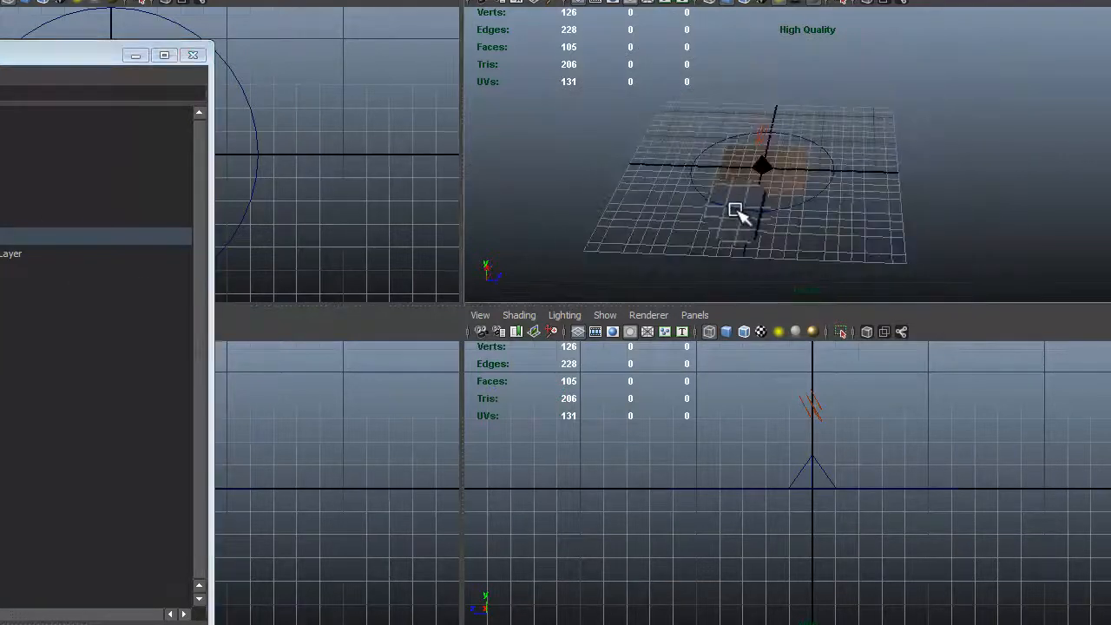
click(732, 207)
alt+right_drag(694, 233, 707, 252)
alt+drag(682, 235, 674, 215)
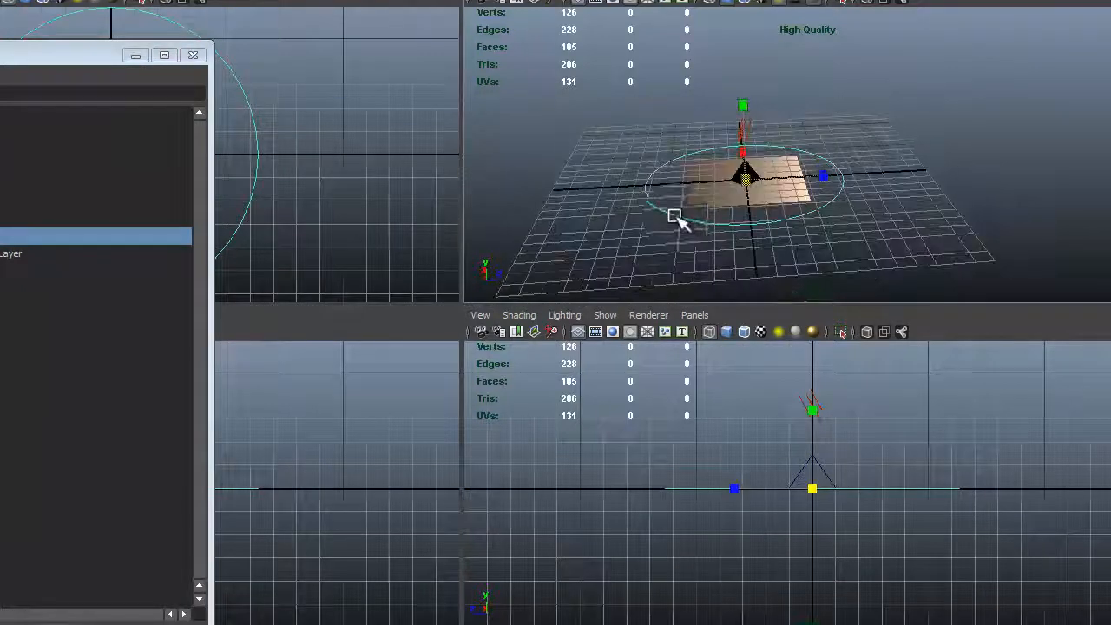
key(e)
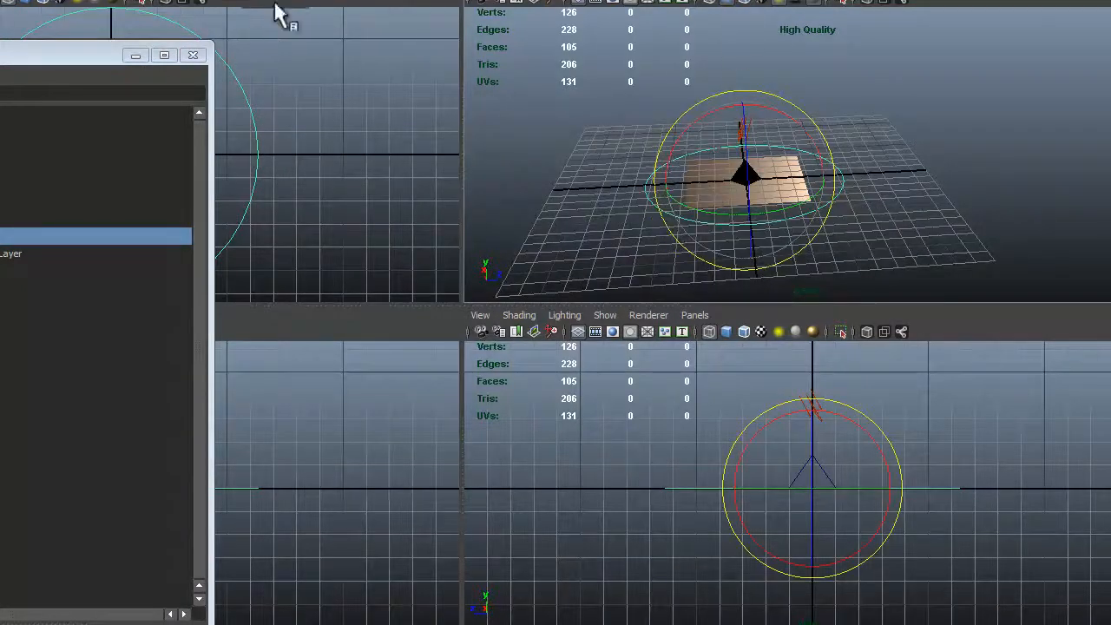
click(711, 5)
mouse_move(720, 12)
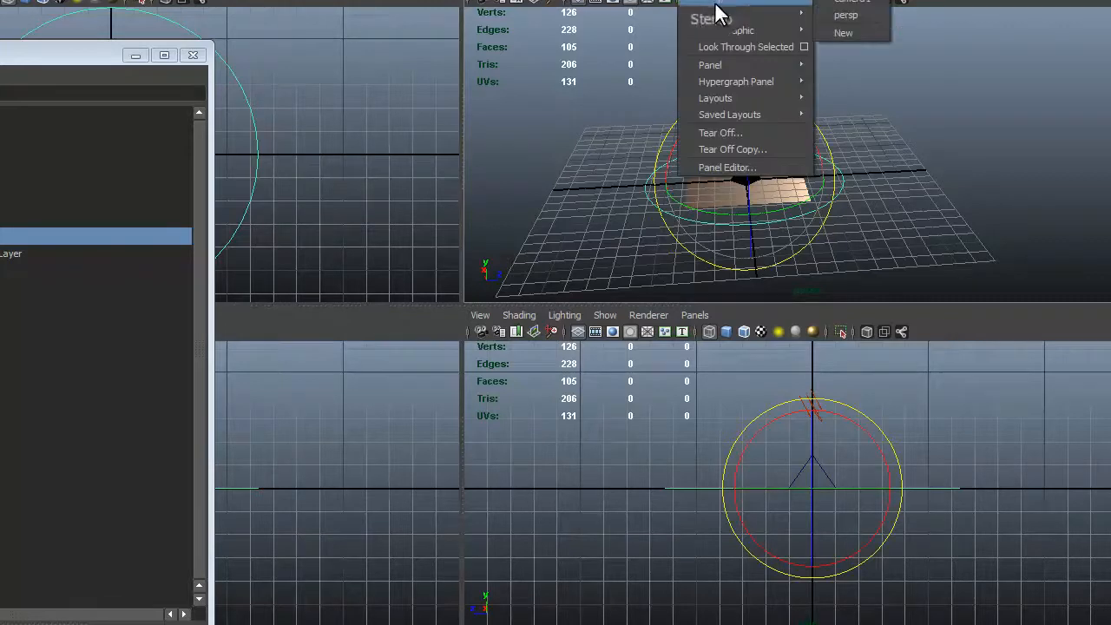
click(875, 6)
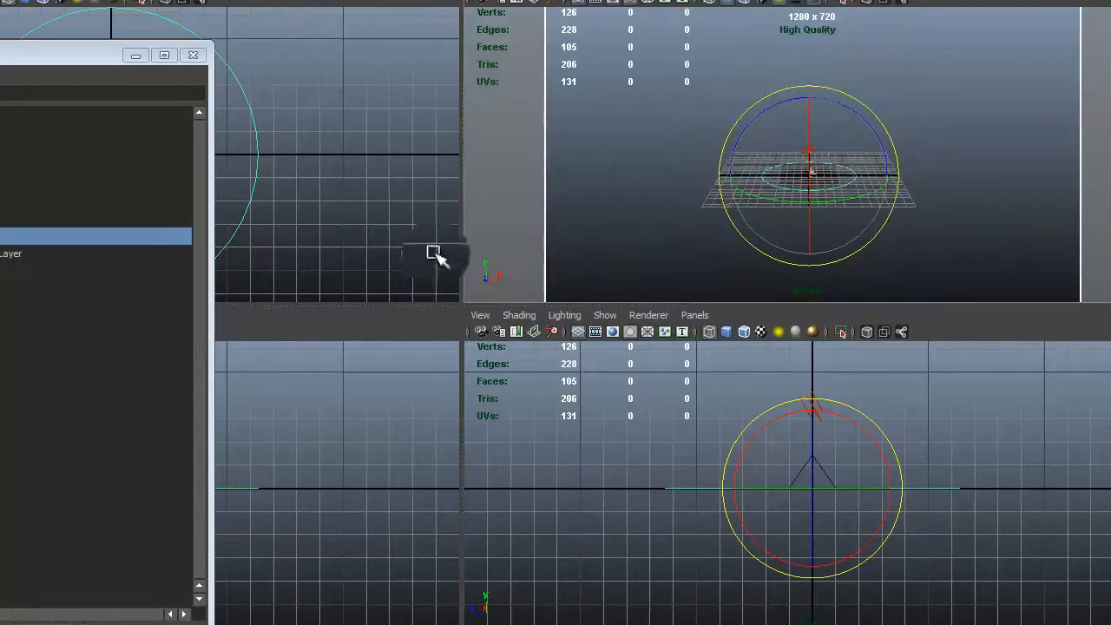
Try rotating the NURBS circle about a quarter turn around its vertical axis, with the Outliner out of the way
drag(115, 68, 641, 210)
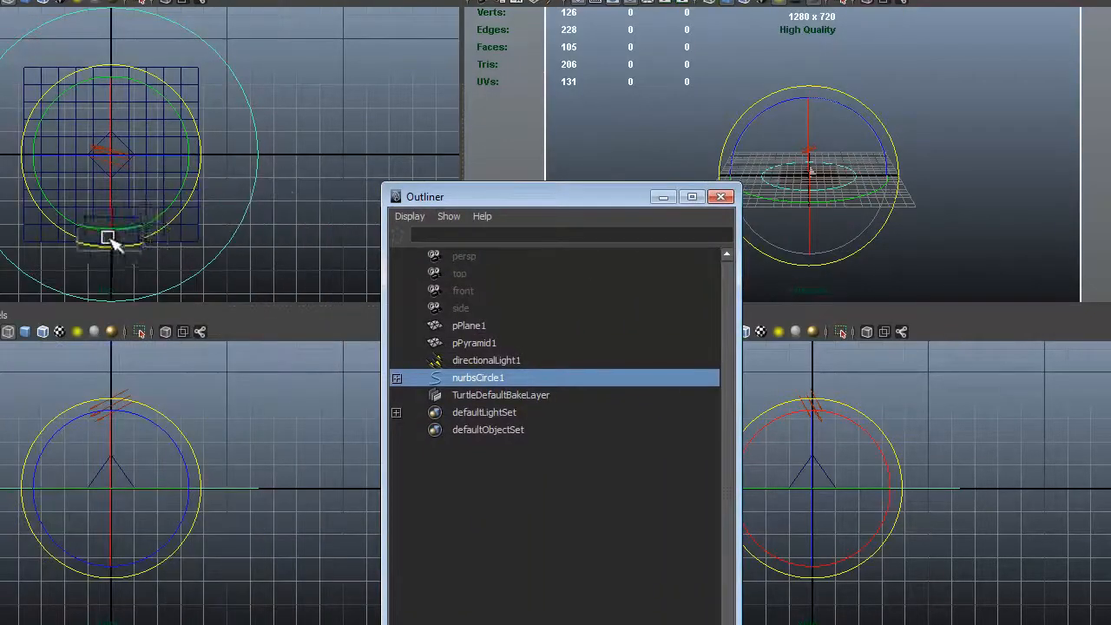
drag(133, 227, 481, 130)
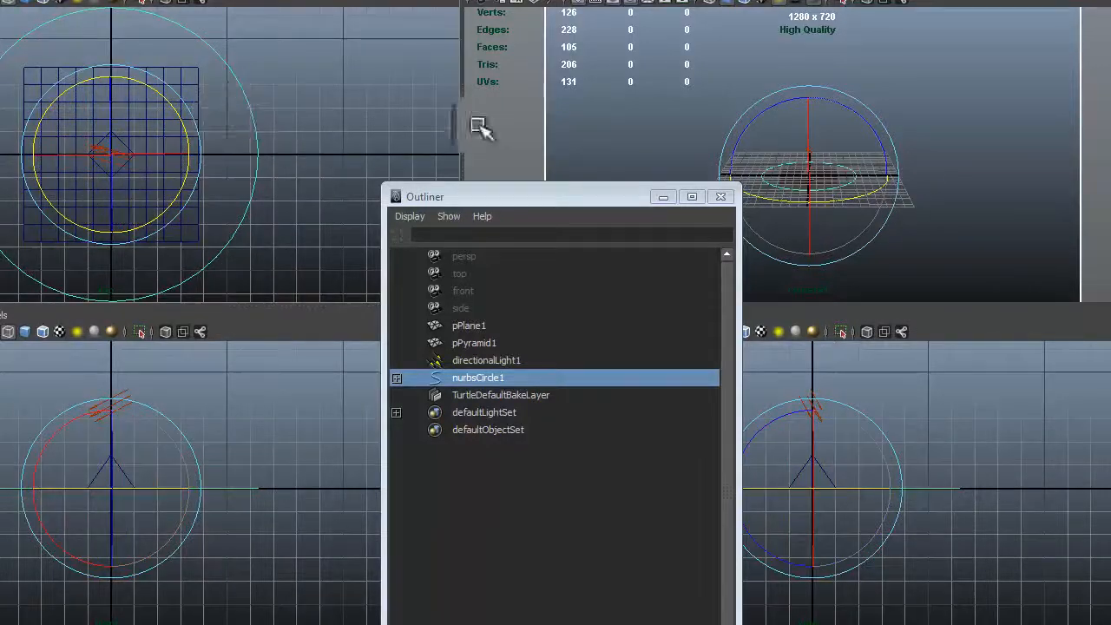
click(720, 196)
click(698, 3)
mouse_move(729, 5)
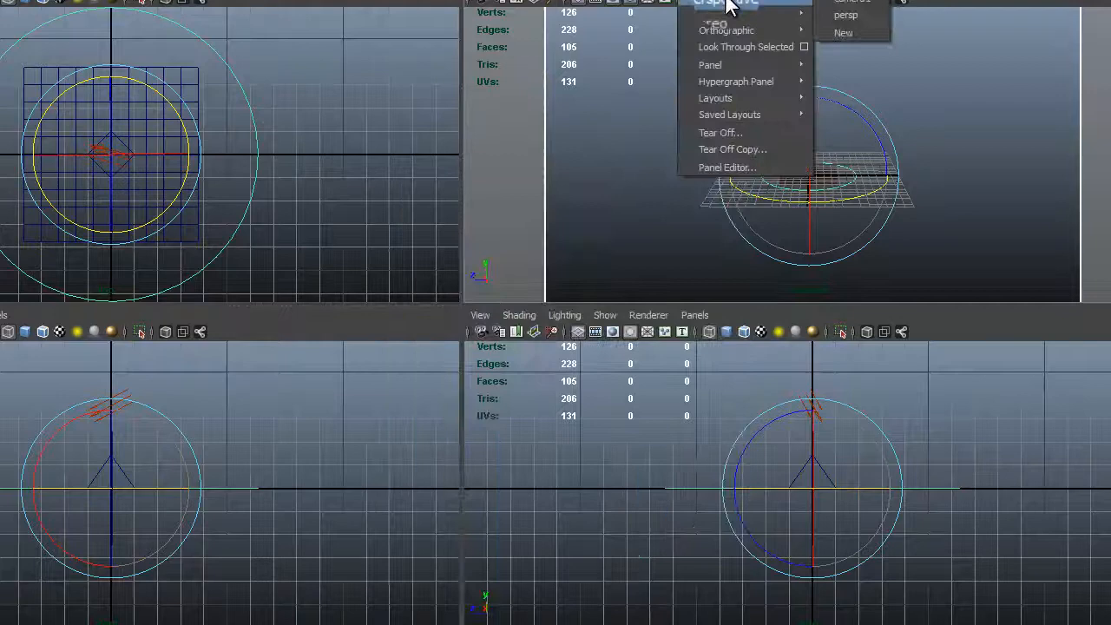
click(846, 15)
click(689, 141)
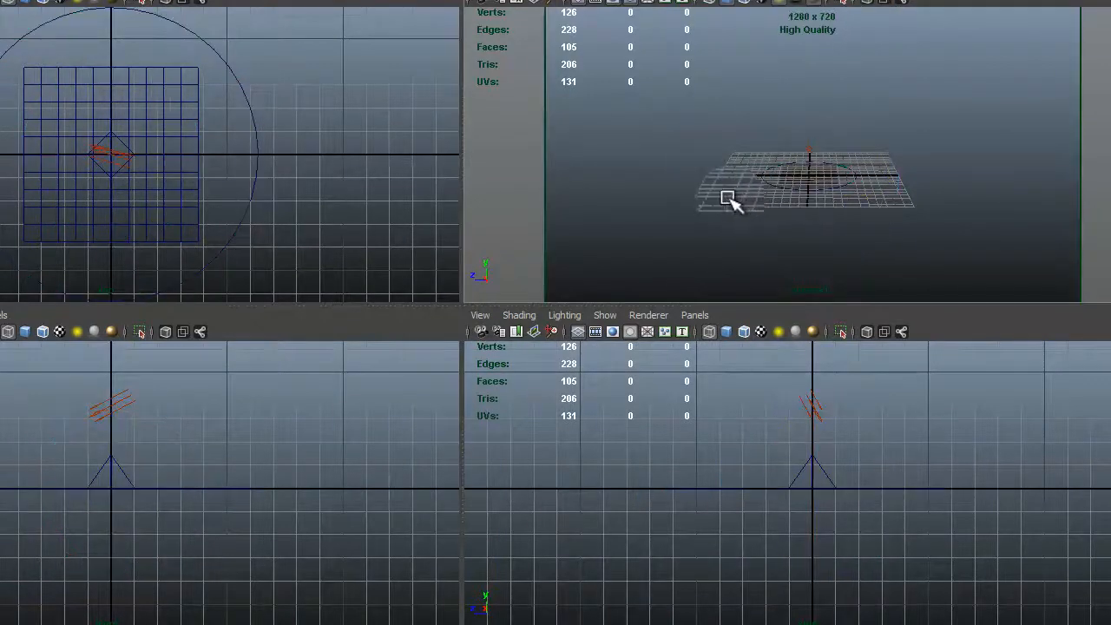
Dolly camera1 closer until the pyramid, ground plane and surrounding circle fill the resolution gate
scroll(87, 191, down, 5)
scroll(96, 201, down, 3)
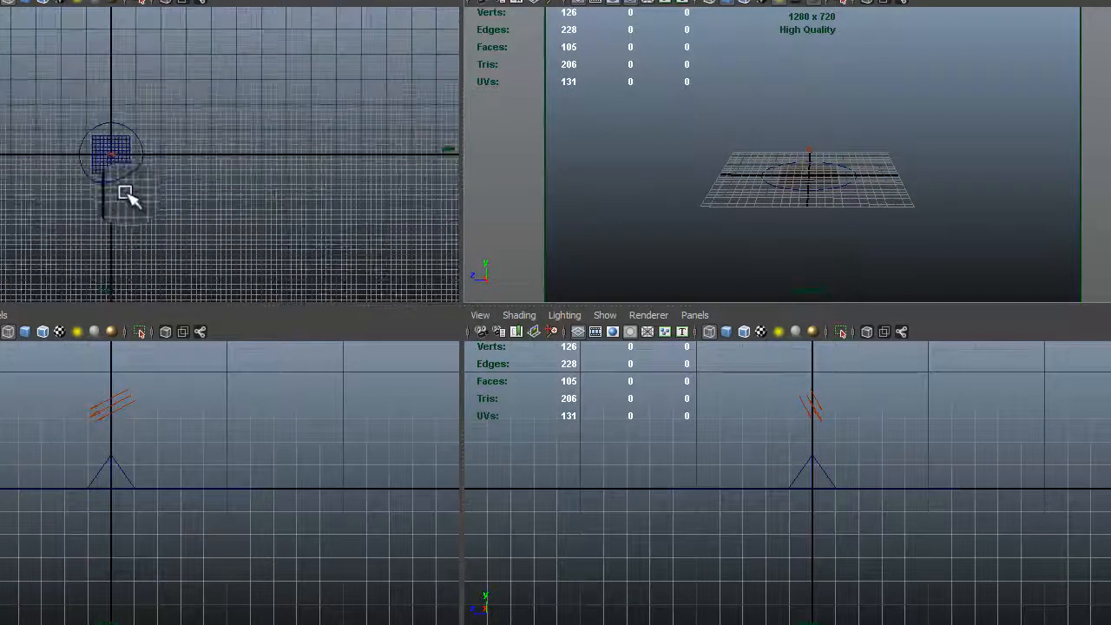
click(142, 168)
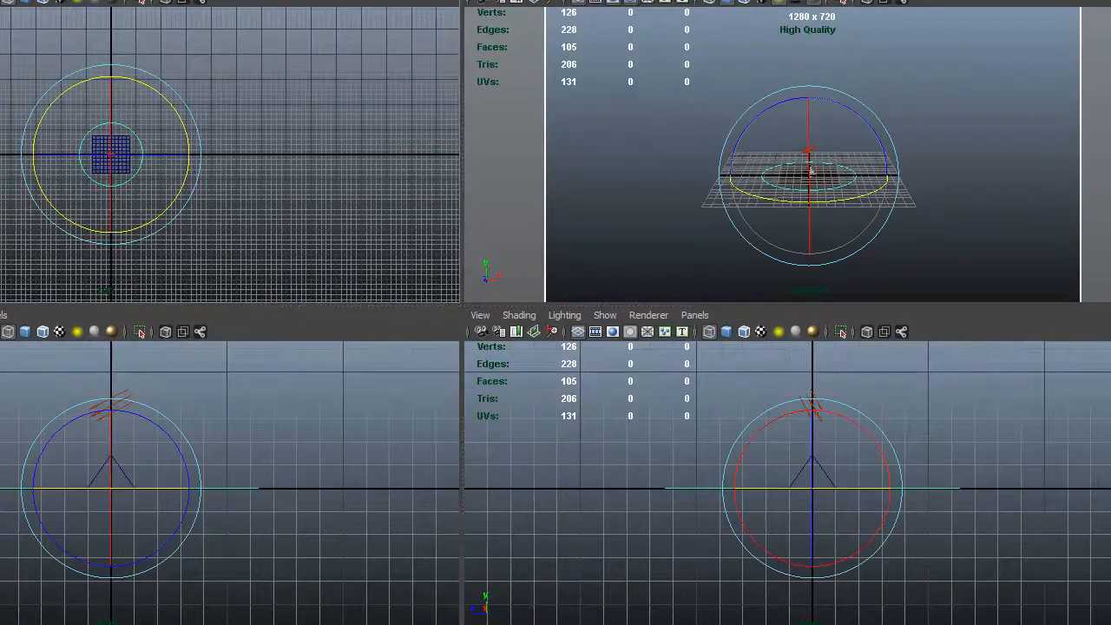
click(311, 165)
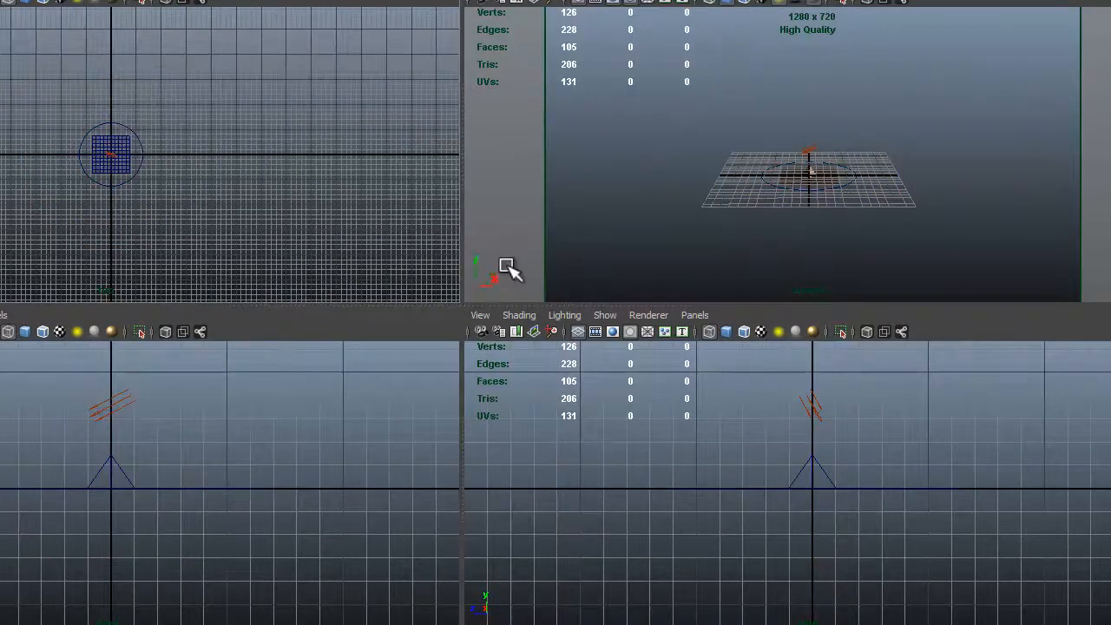
scroll(297, 203, down, 1)
scroll(296, 199, up, 3)
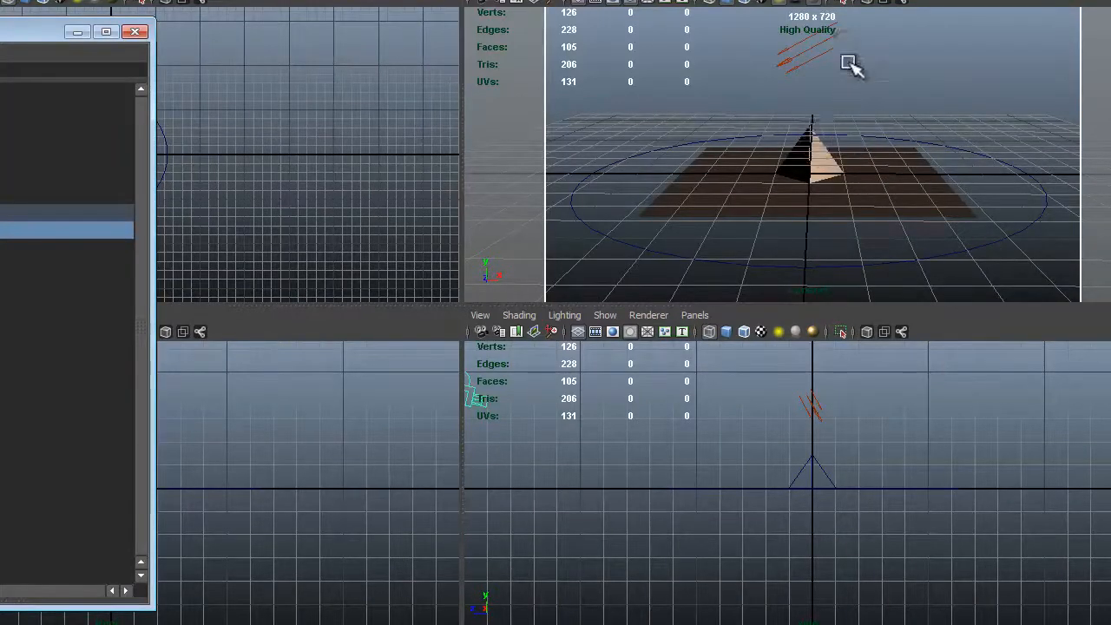
scroll(786, 92, up, 1)
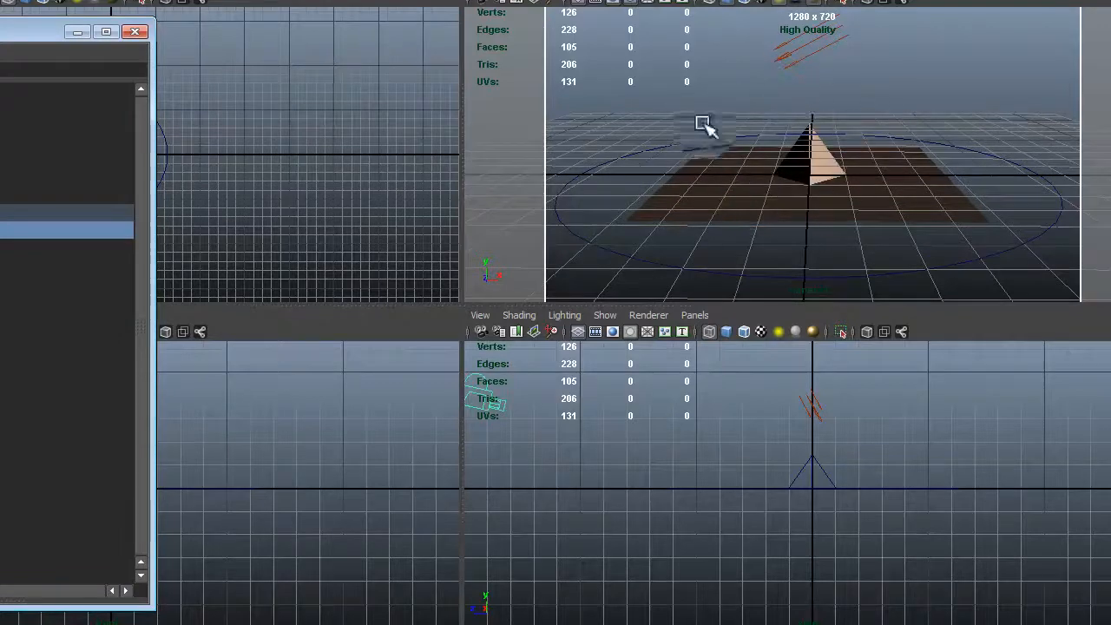
Try a slight clockwise rotation of the NURBS circle seen from the top, minimize the Outliner, and undo the rotation
drag(26, 38, 347, 326)
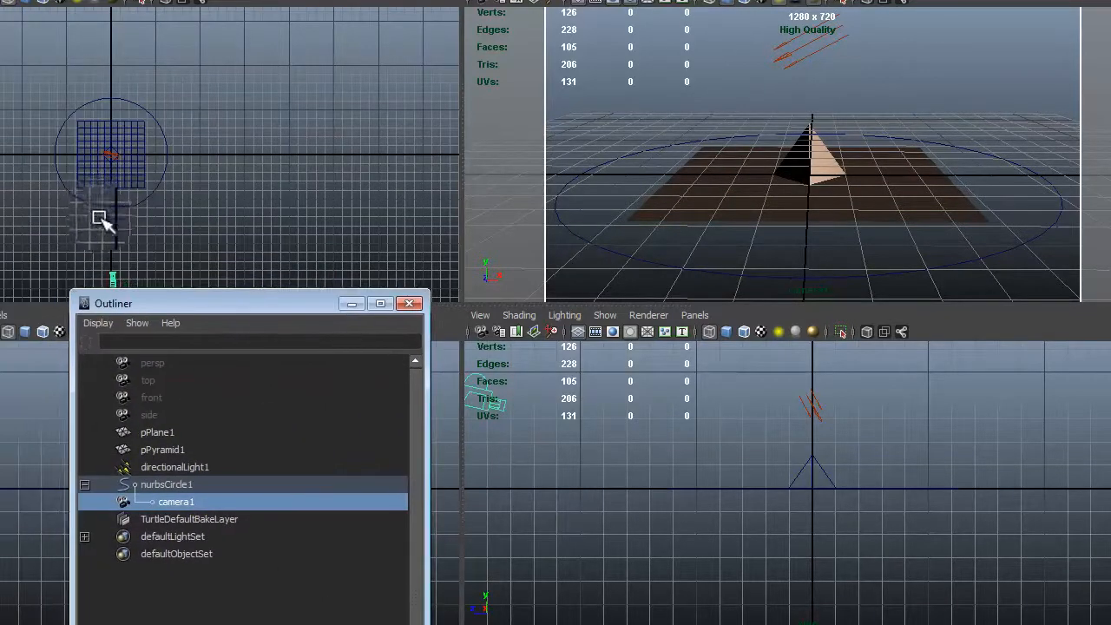
click(101, 234)
drag(137, 235, 255, 235)
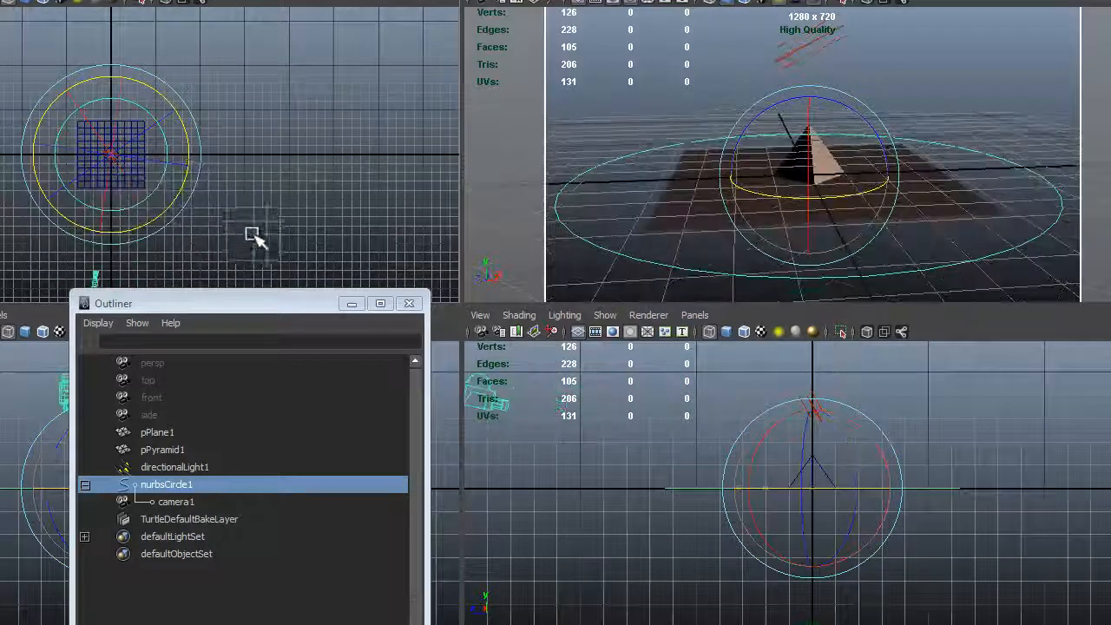
click(351, 304)
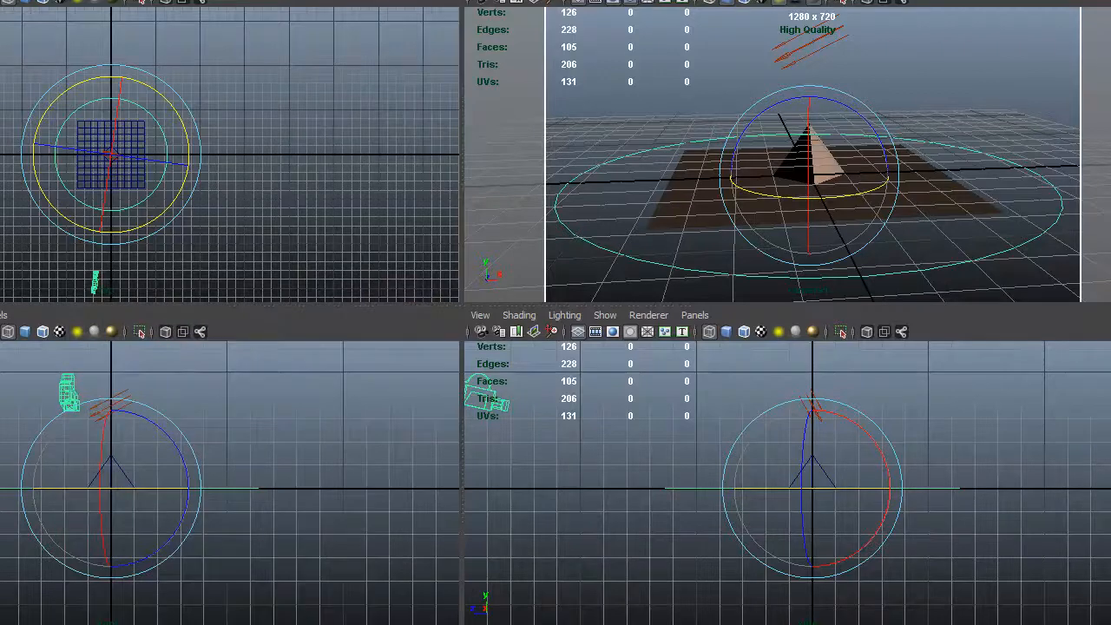
key(ctrl+z)
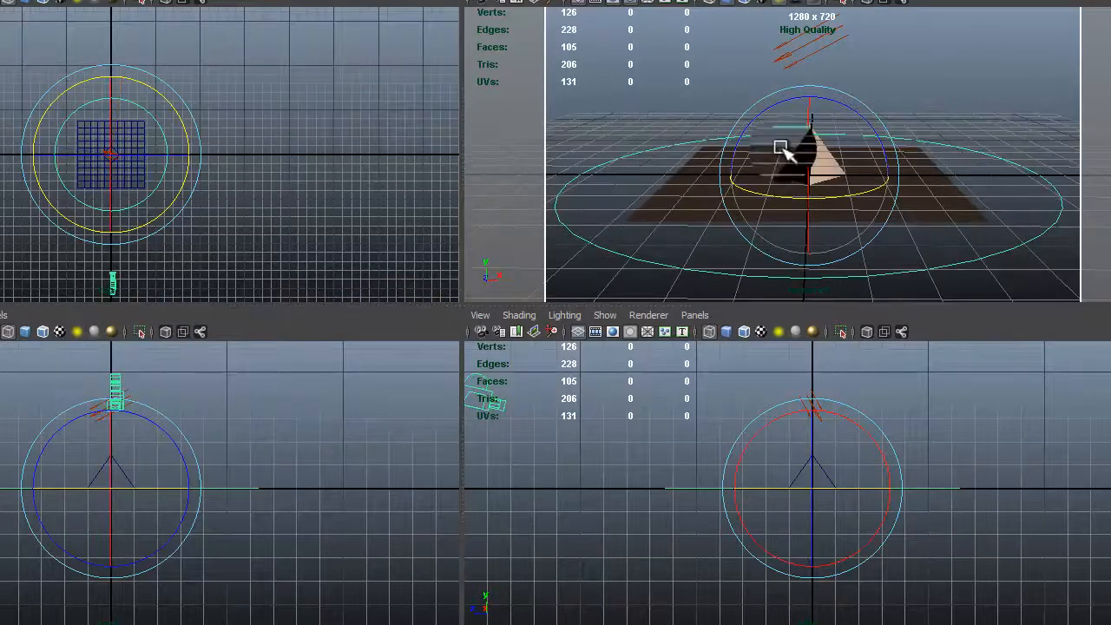
Try rotating the NURBS circle slightly counterclockwise seen from the top to swing the camera sideways, and undo it
click(599, 106)
click(87, 205)
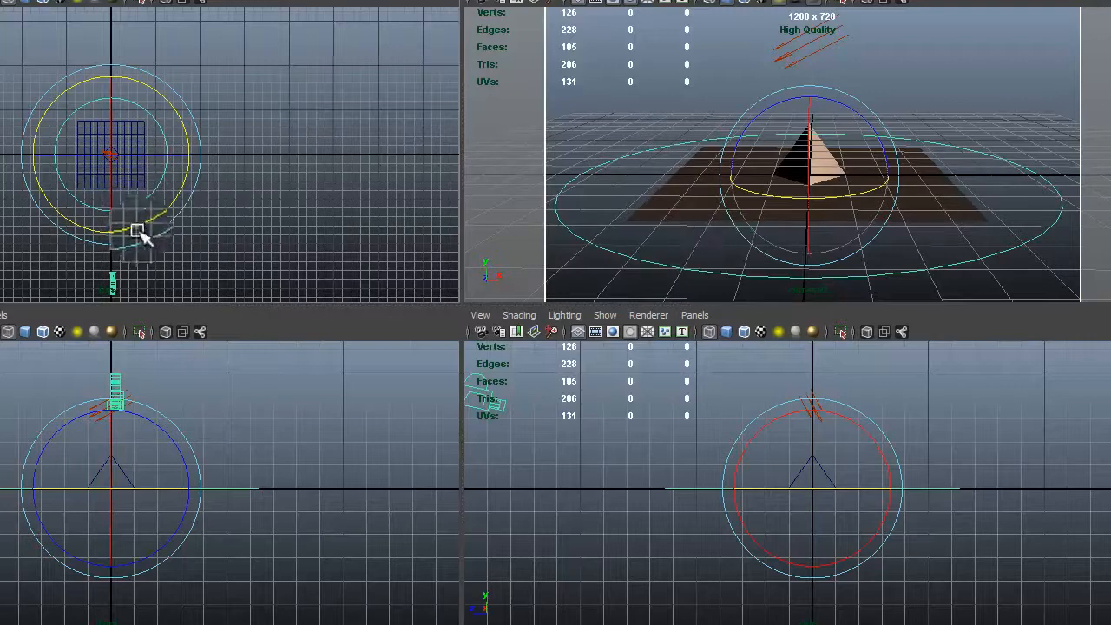
mouse_move(142, 228)
mouse_down()
mouse_move(174, 221)
mouse_move(125, 231)
mouse_move(147, 236)
mouse_up()
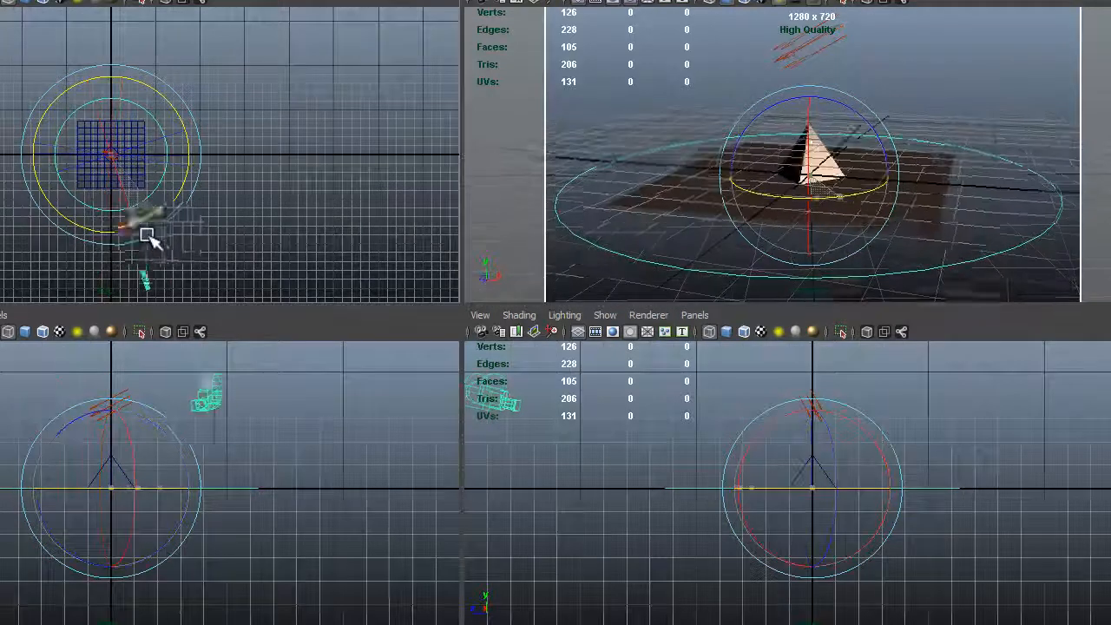
key(ctrl+z)
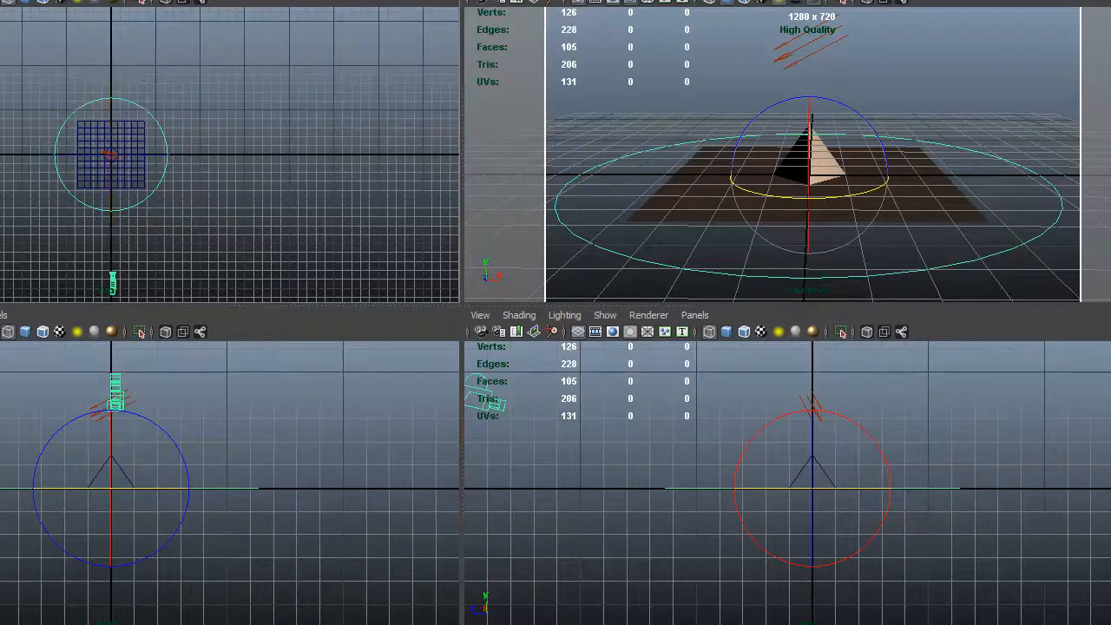
Animate the NURBS circle's rotation so that camera1 orbits the pyramid, deselect the circle, and play the animation
click(506, 102)
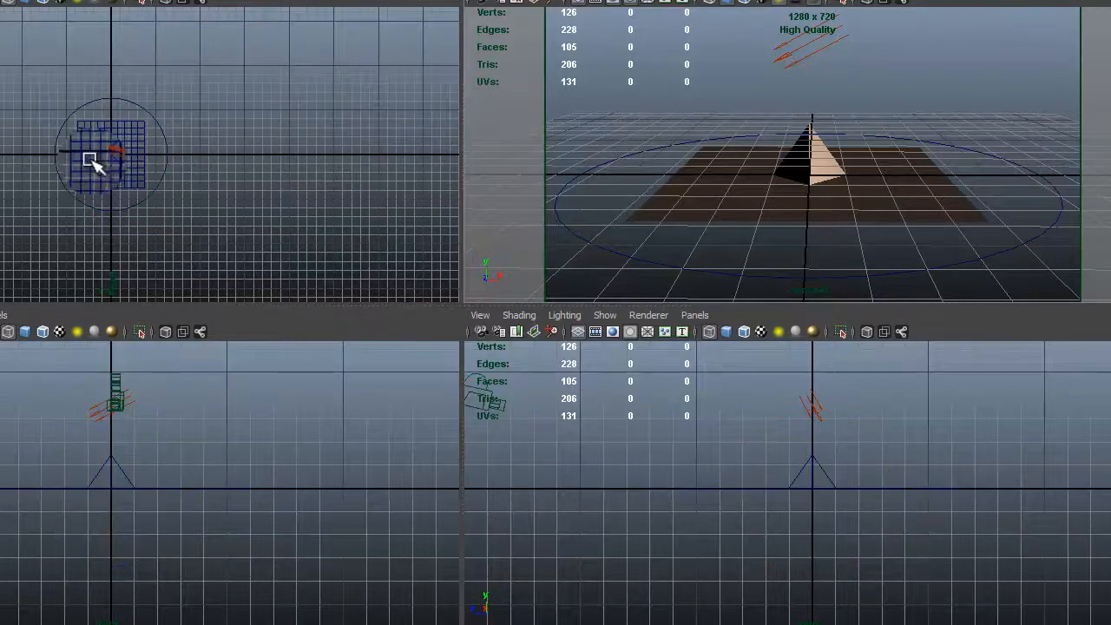
click(84, 208)
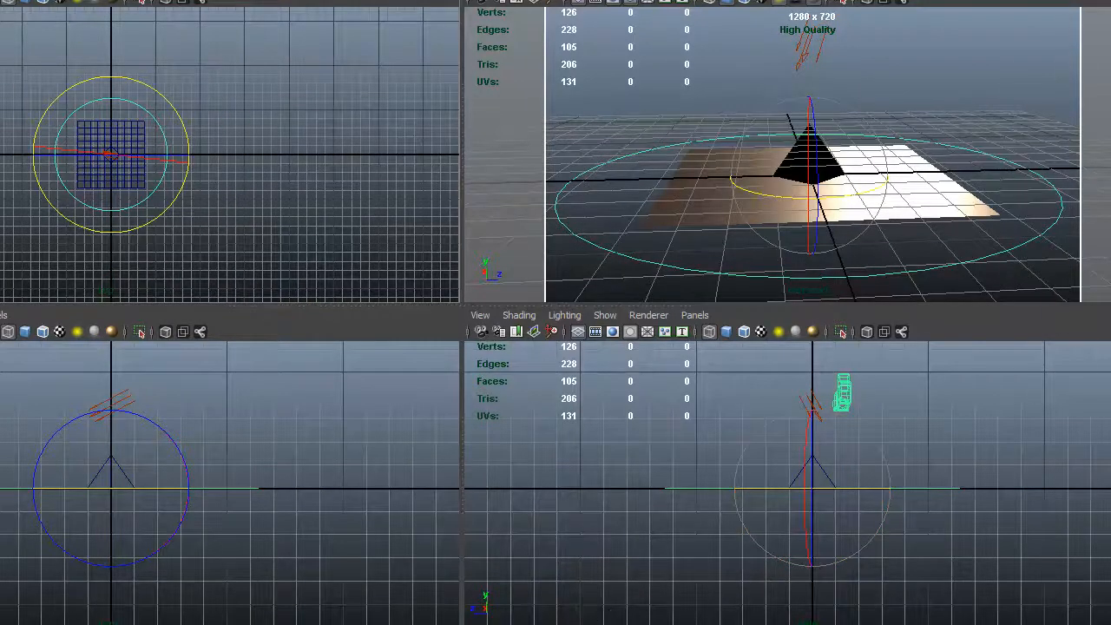
click(1087, 21)
key(alt+v)
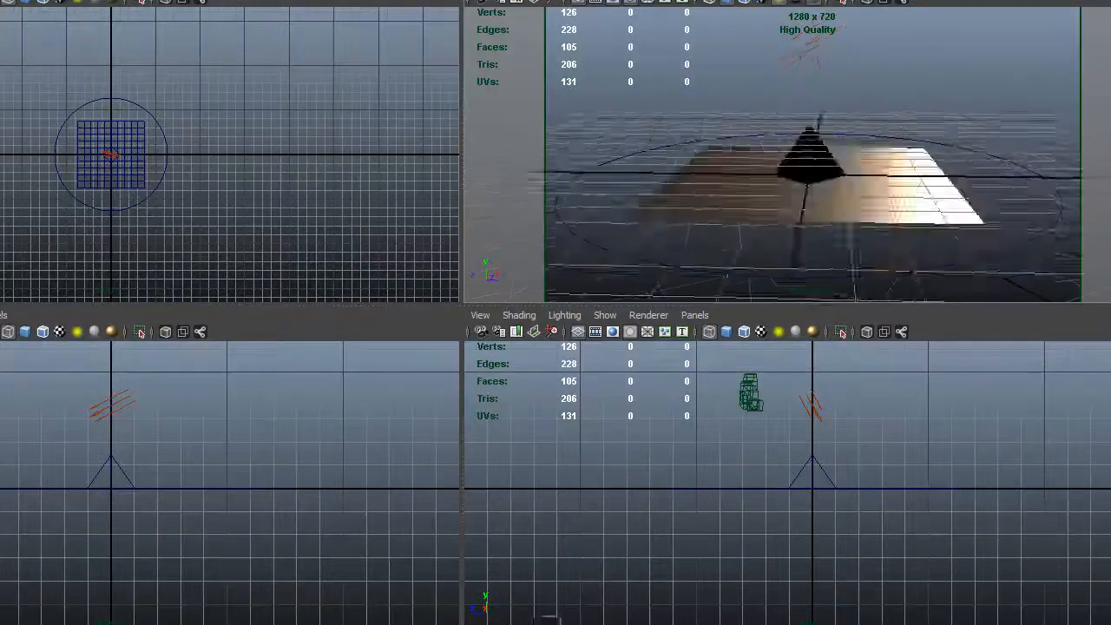
Select the NURBS circle and replay the animation to check the camera's orbit around the pyramid
click(636, 262)
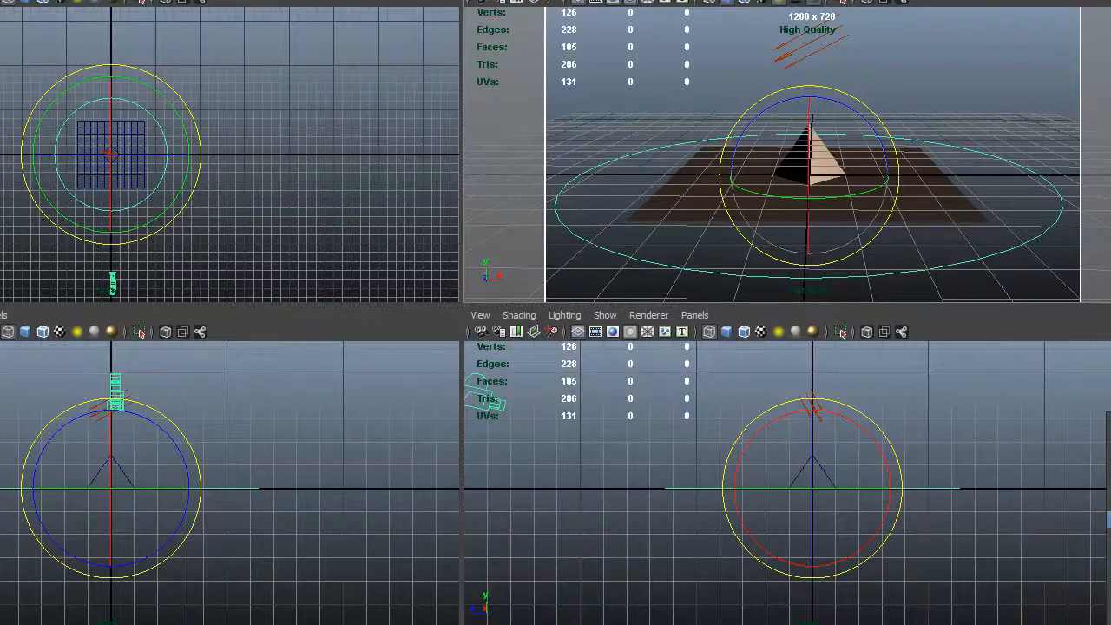
key(alt+v)
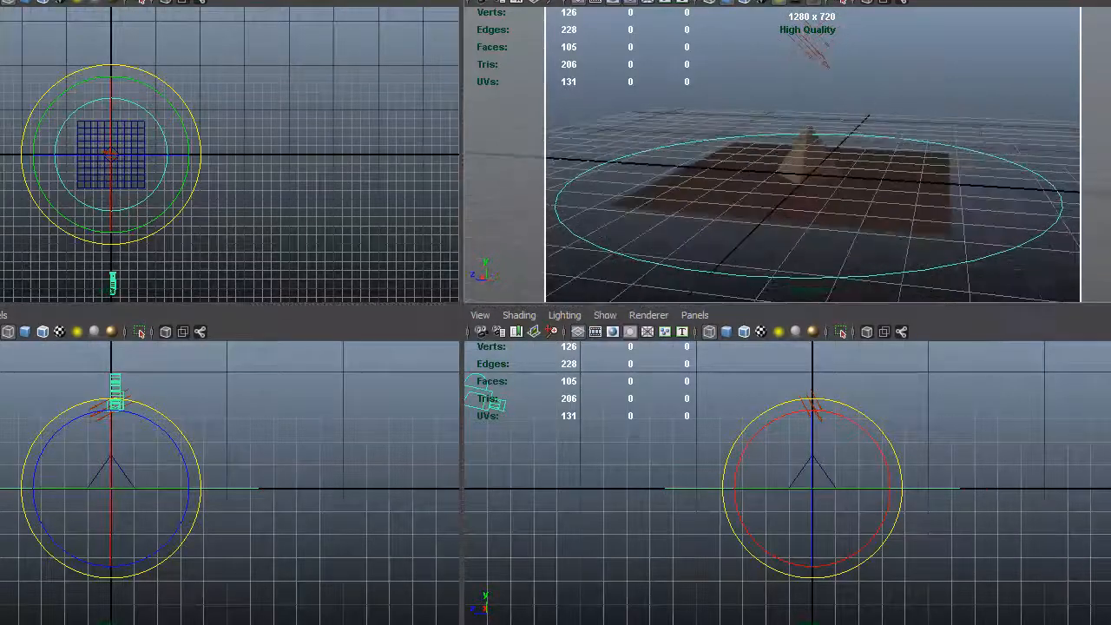
key(alt+v)
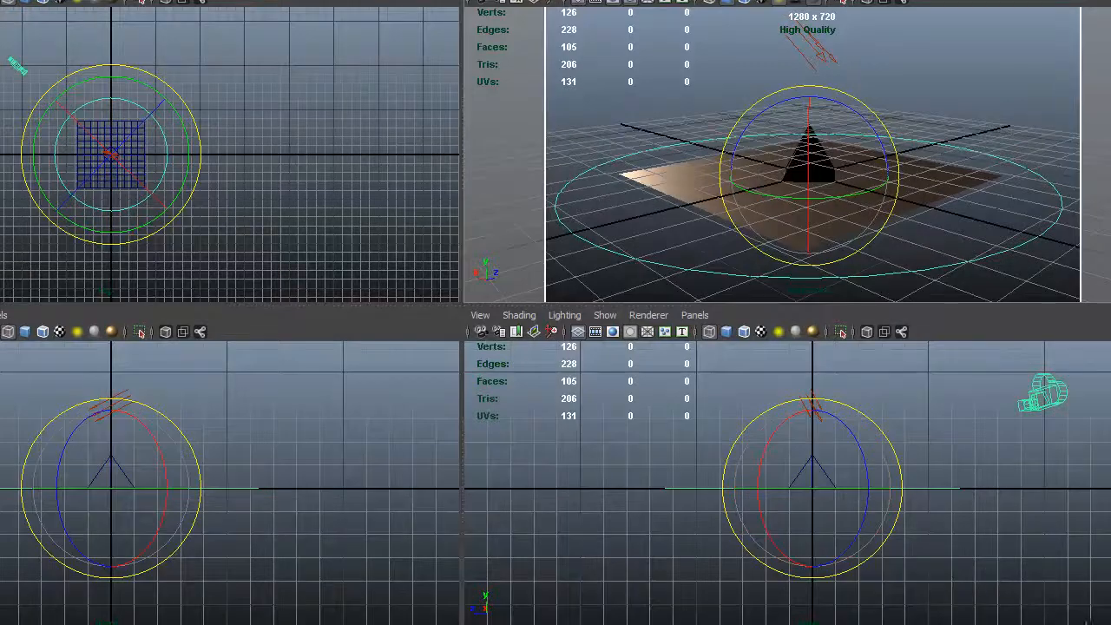
key(alt+v)
key(alt+v)
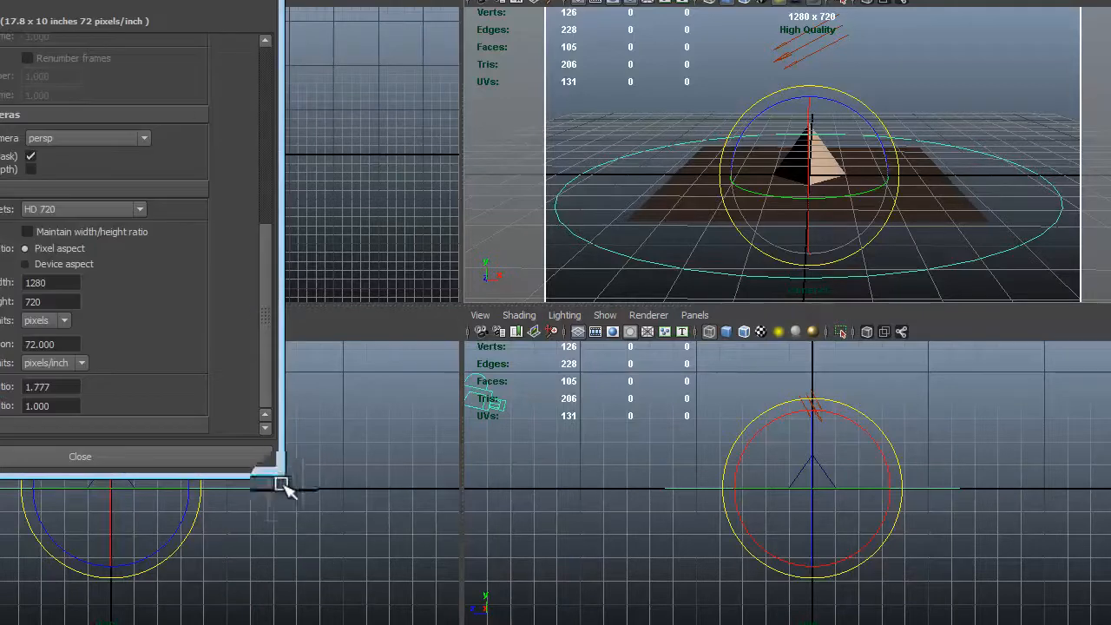
Enlarge the Render Settings window and set the output file name prefix to TestTurnTable
drag(287, 478, 347, 622)
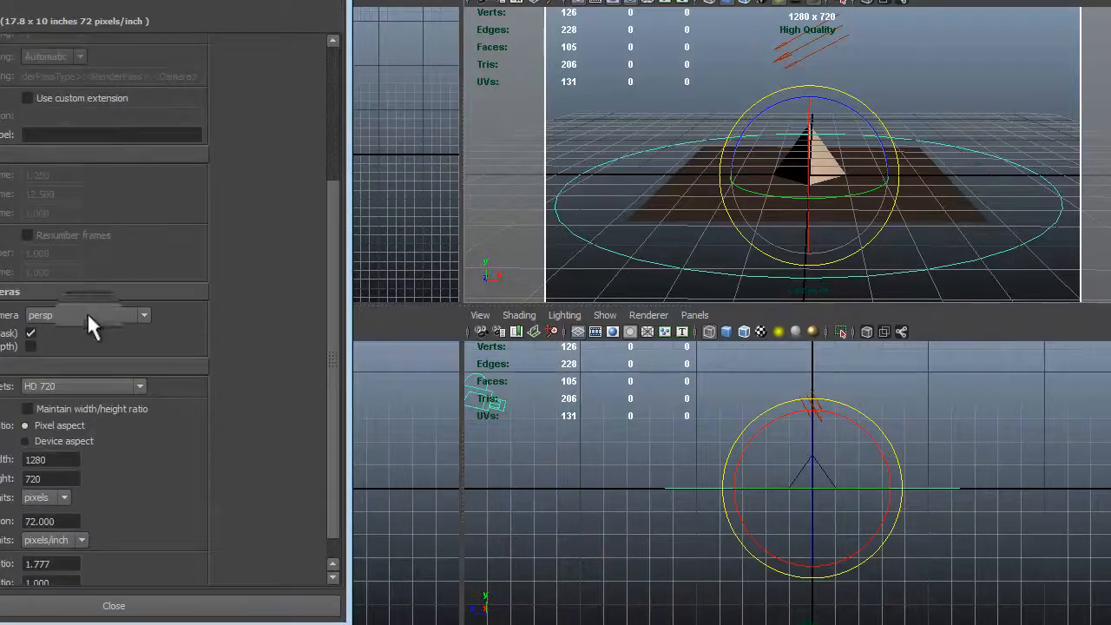
scroll(91, 323, up, 3)
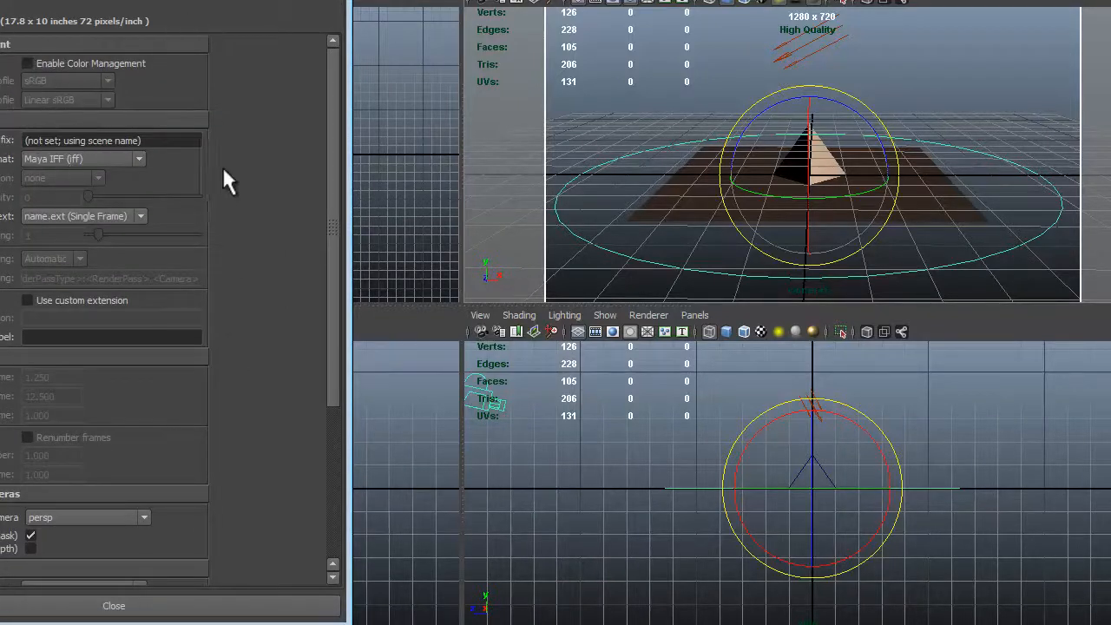
click(172, 139)
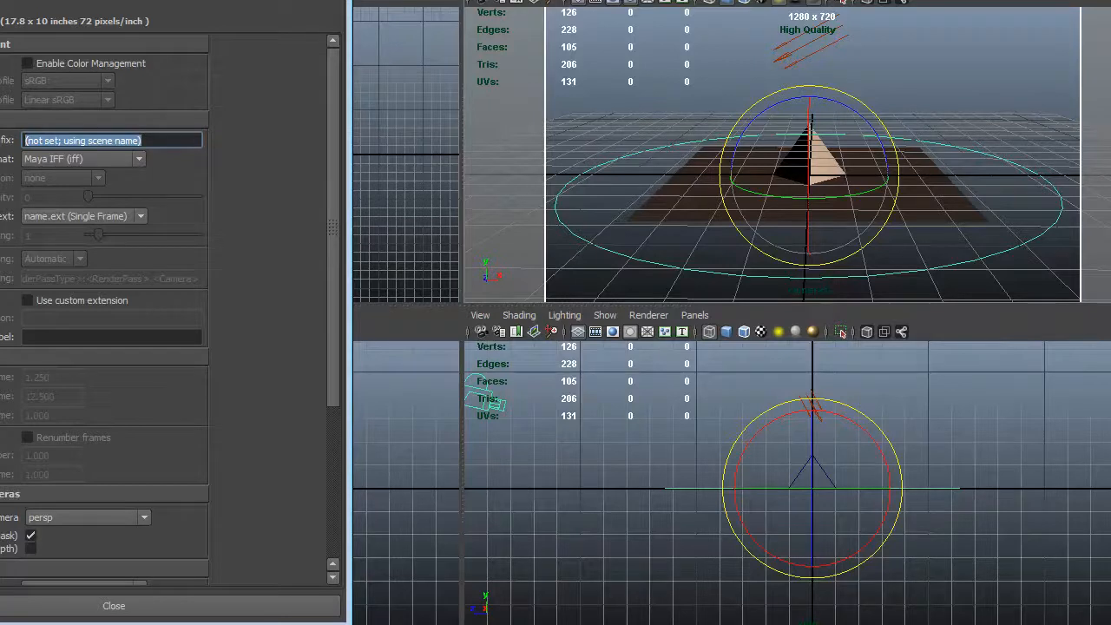
text(TestLoop)
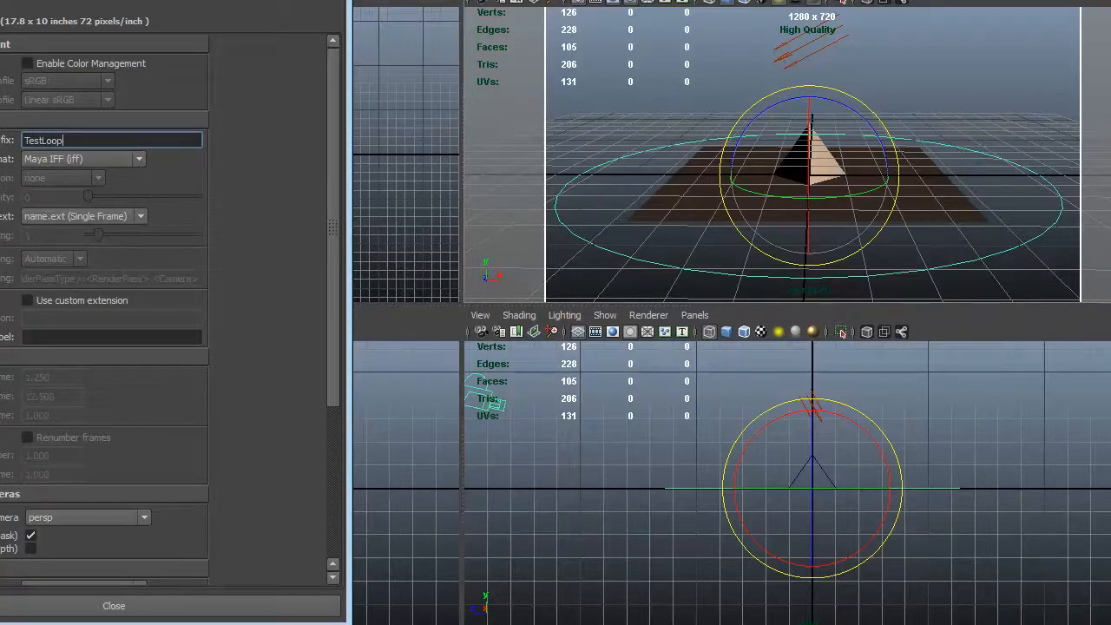
key(BackSpace)
key(BackSpace)
key(BackSpace)
key(BackSpace)
key(BackSpace)
key(BackSpace)
key(BackSpace)
text(estTunr)
key(BackSpace)
key(BackSpace)
text(rnTable)
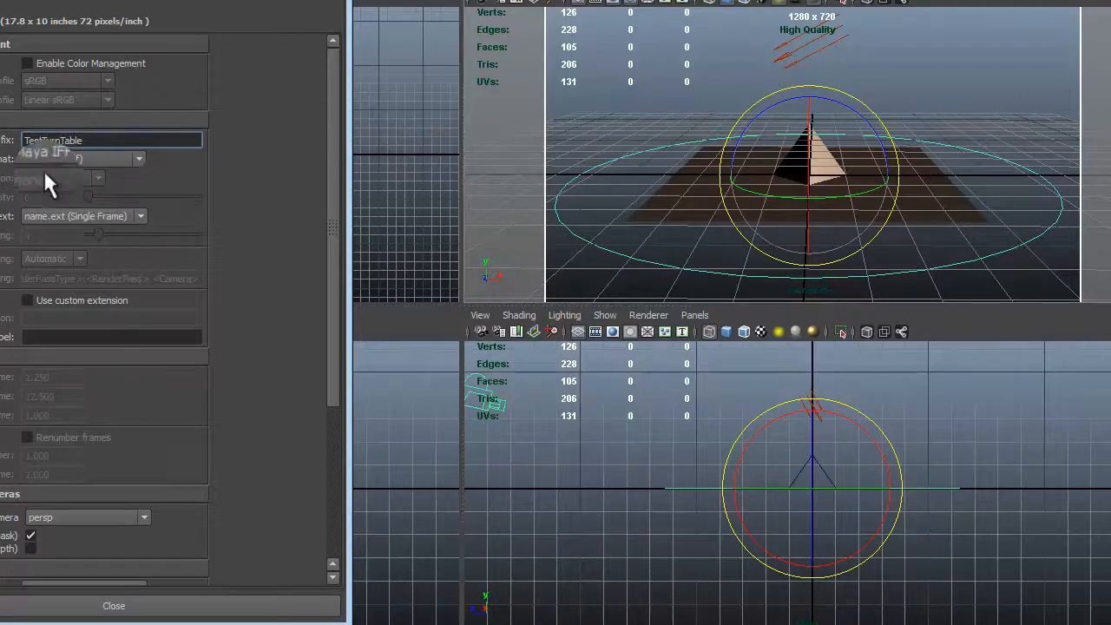
Set the image format to JPEG (jpg), the frame/animation extension to name_#.ext and the frame padding to 2
click(48, 158)
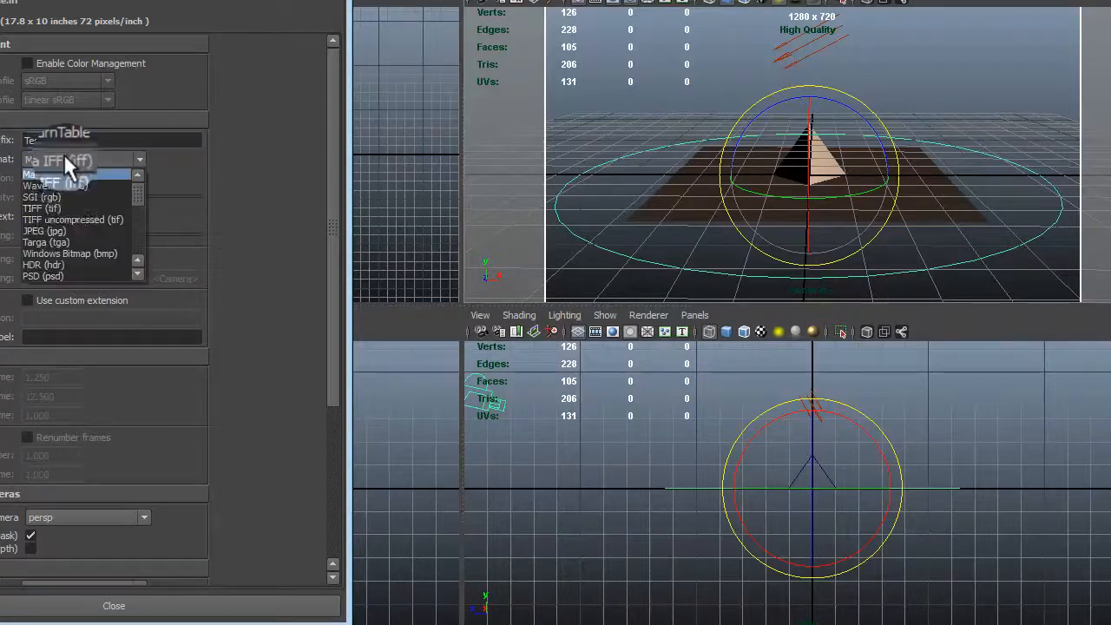
click(56, 230)
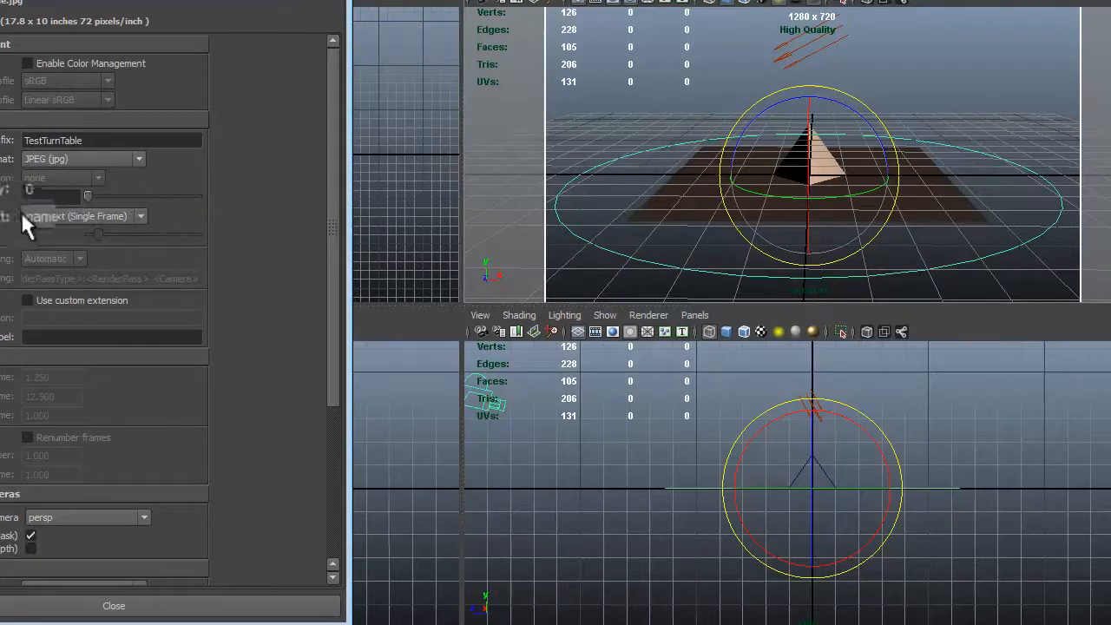
click(49, 215)
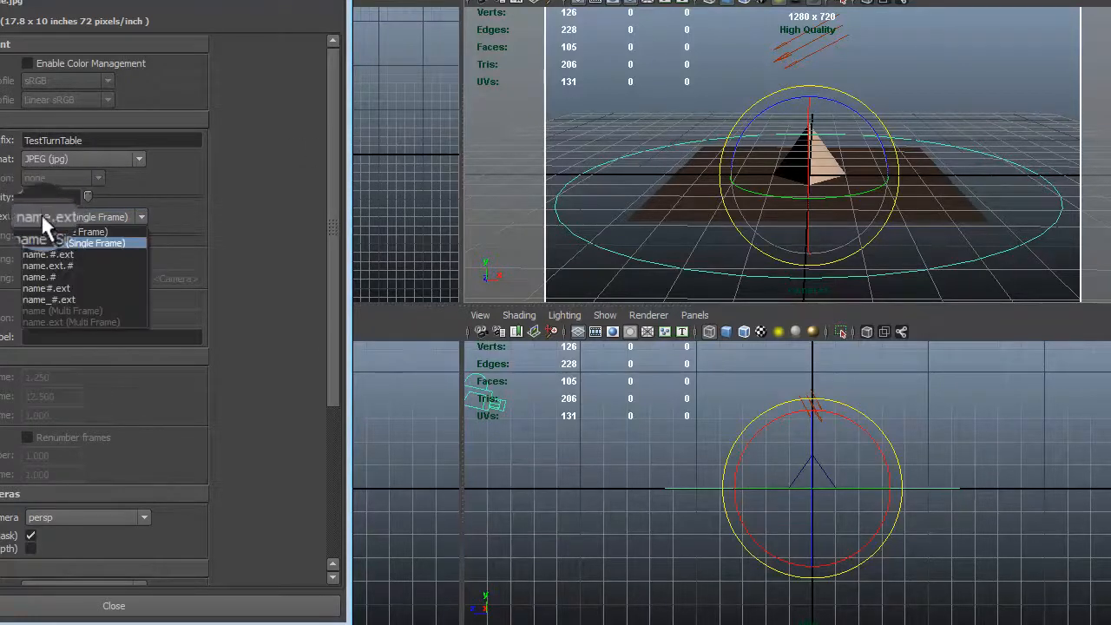
click(52, 297)
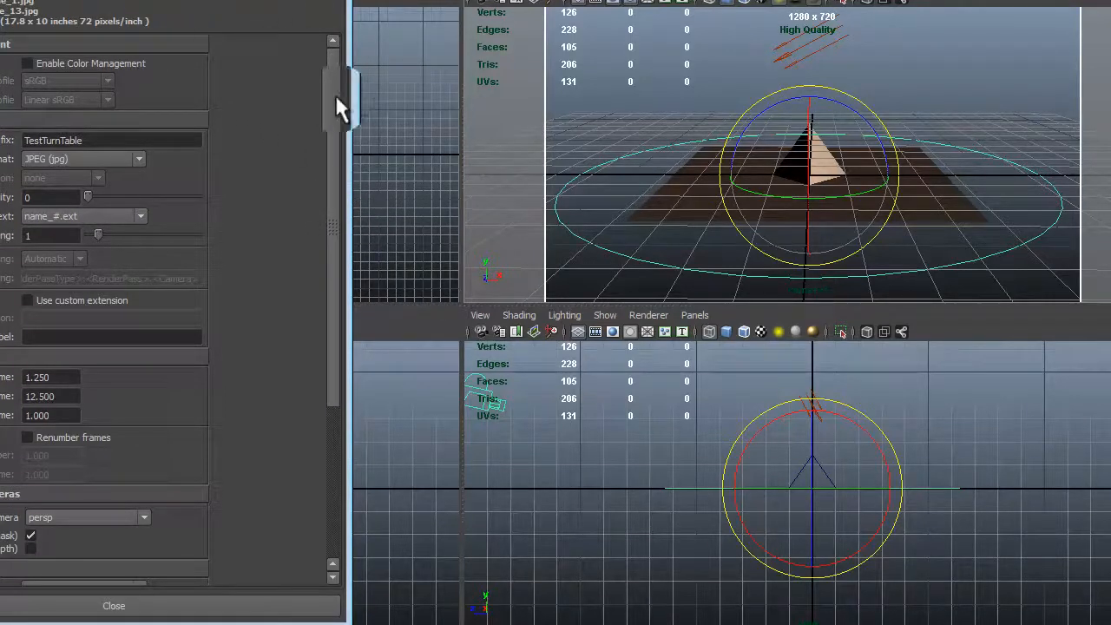
drag(335, 92, 332, 49)
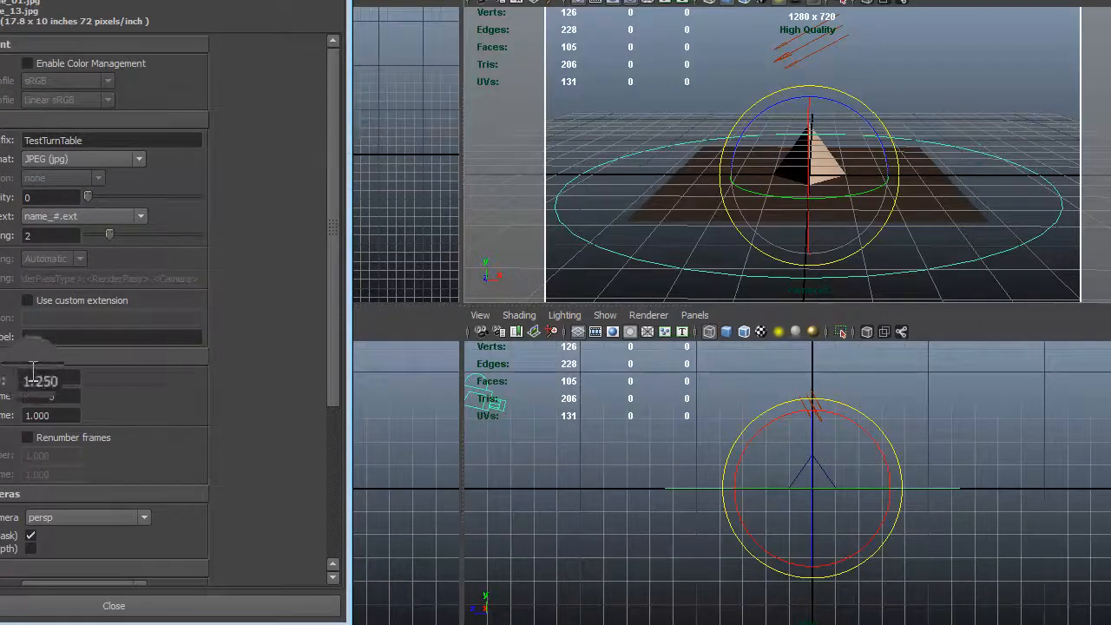
Set the render's start frame to 1 and end frame to 59, and stop the animation after checking its playback
drag(66, 378, 4, 382)
text(1.)
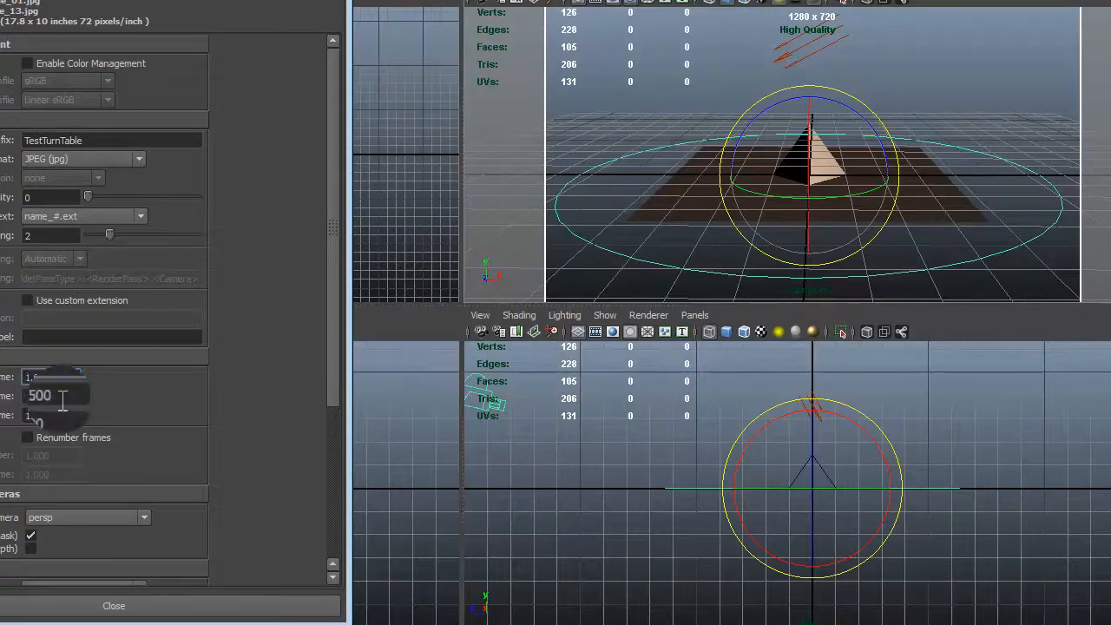
double_click(68, 400)
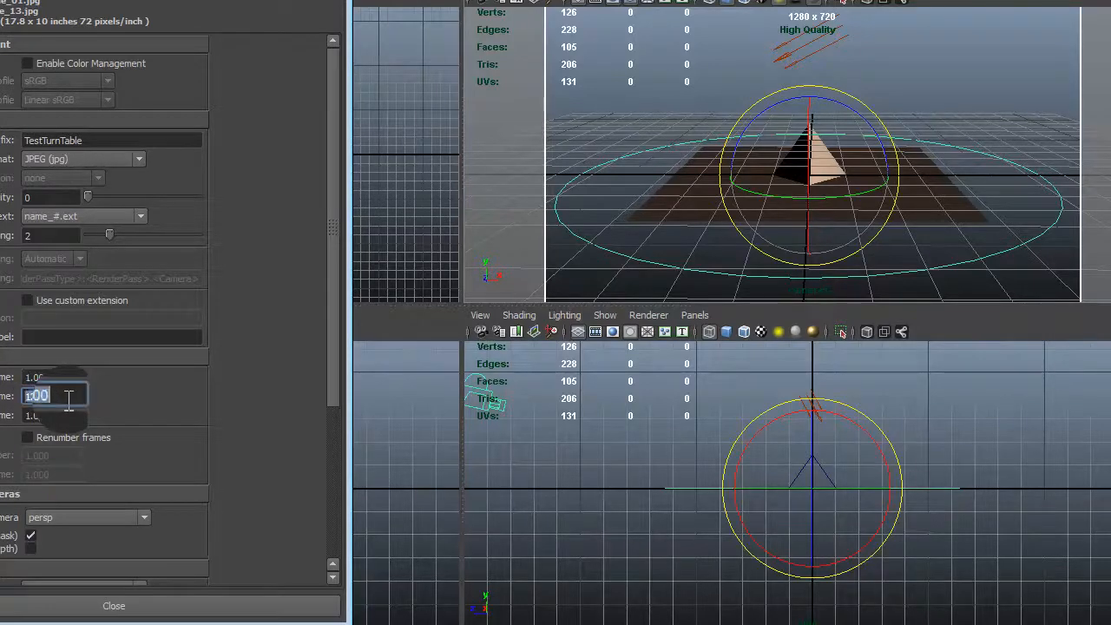
text(59)
key(Return)
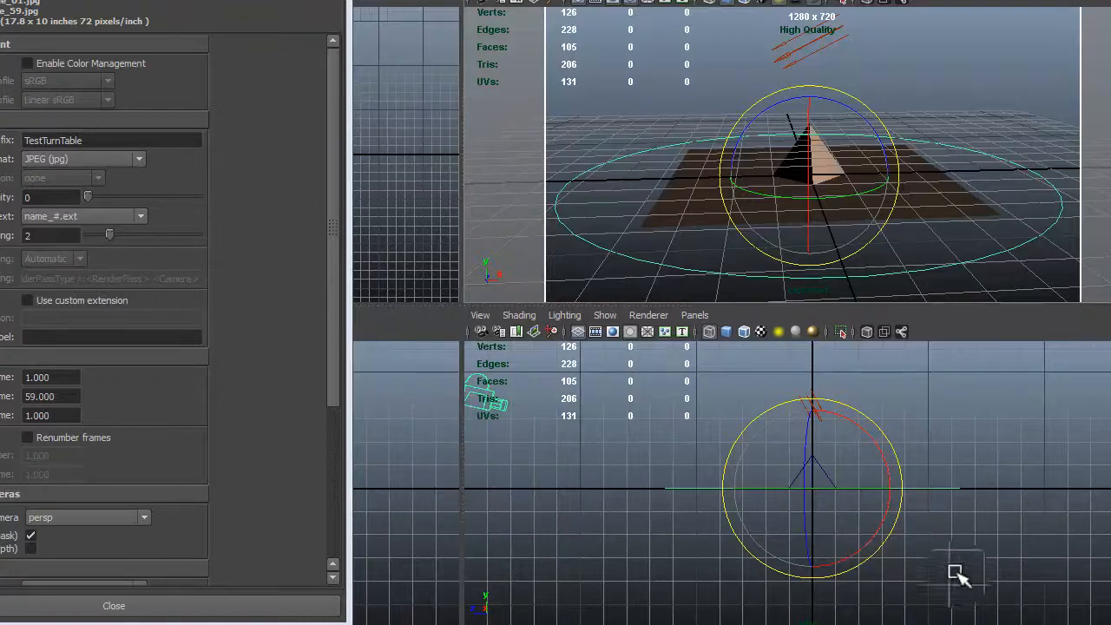
key(alt+v)
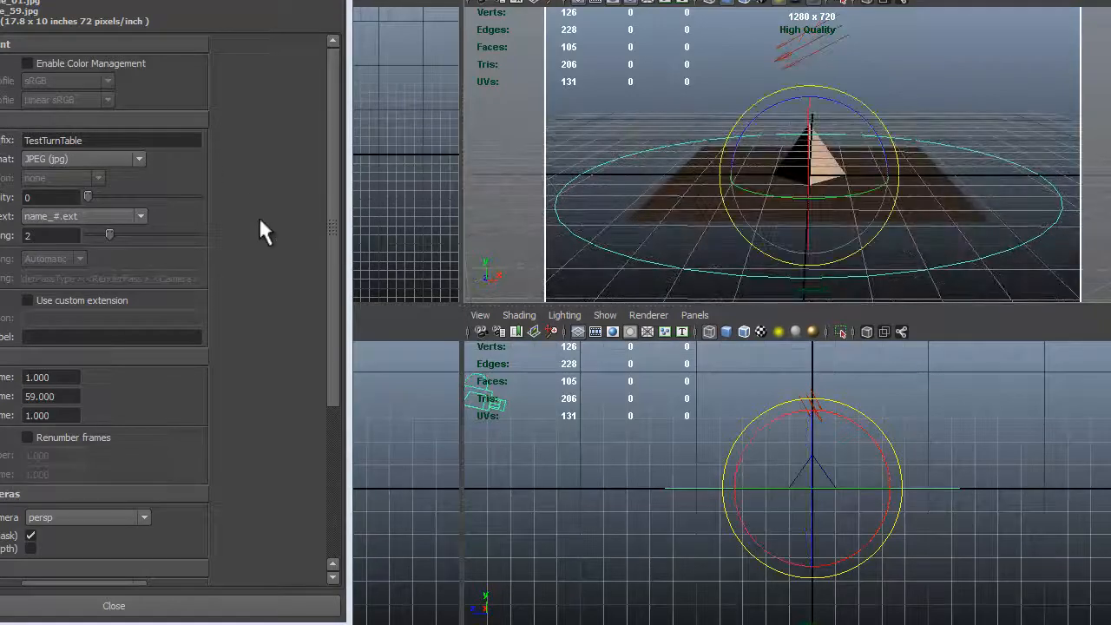
Choose camera1 as the renderable camera
scroll(258, 216, down, 5)
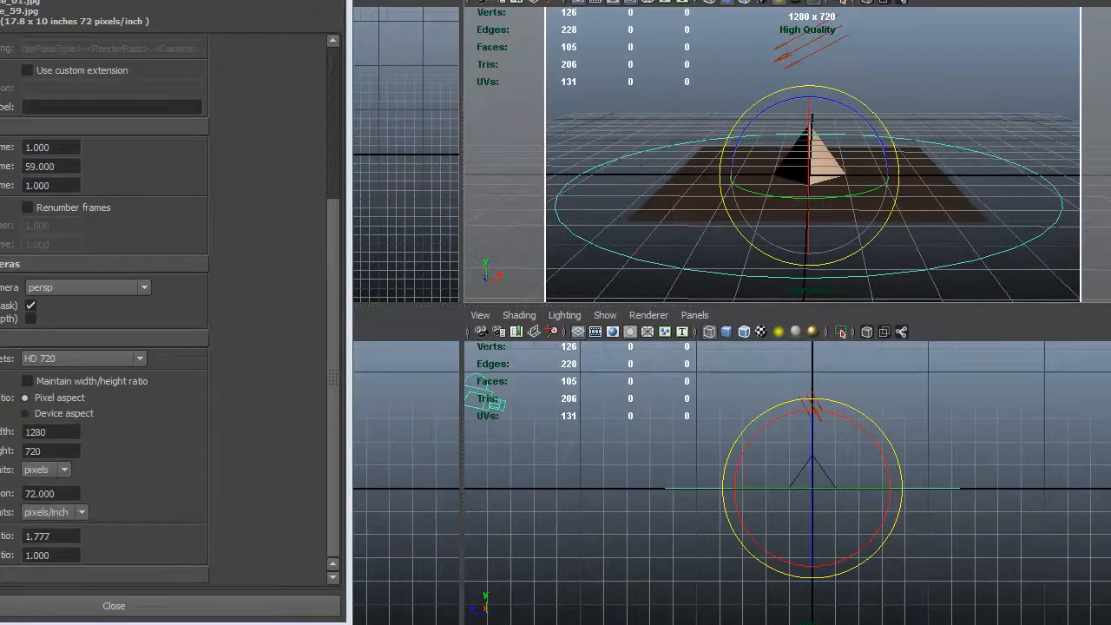
click(37, 287)
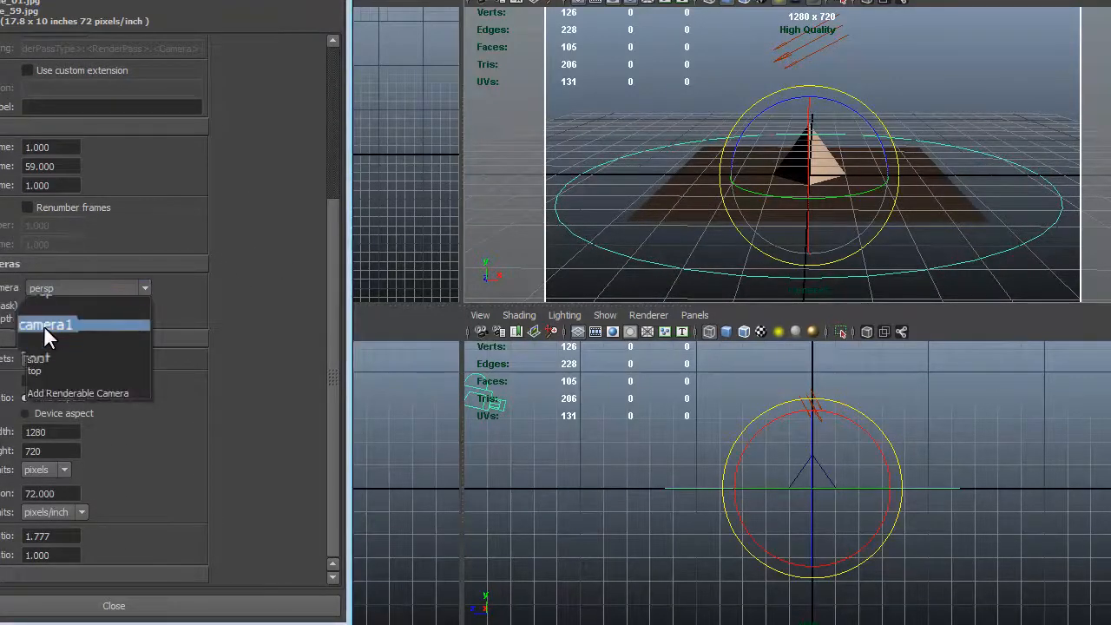
click(43, 325)
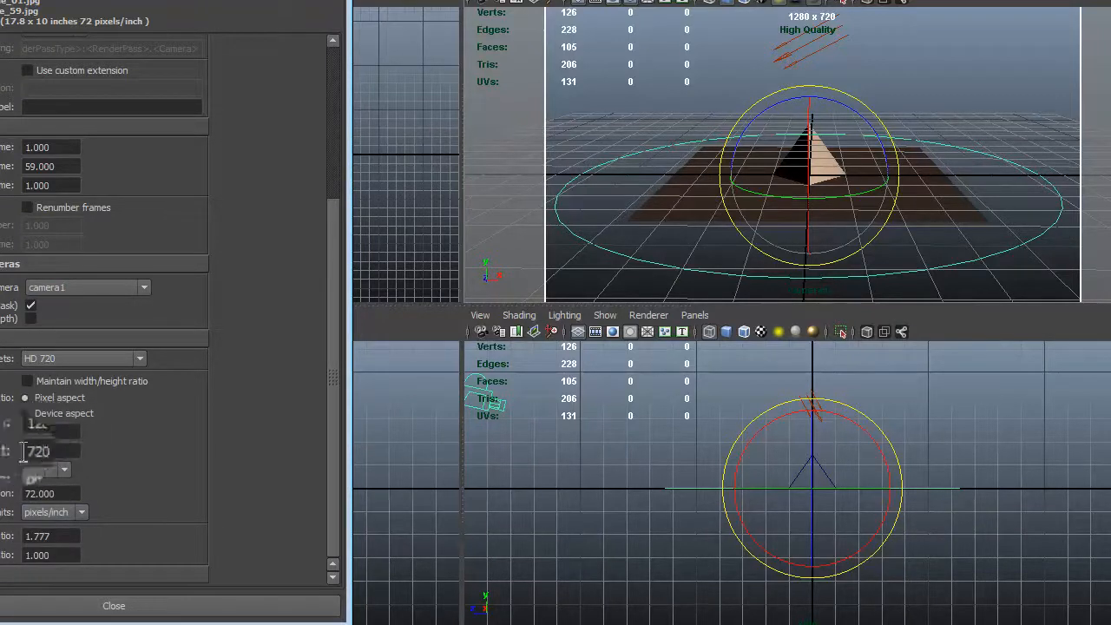
Set the image size preset to 640x480 and close the Render Settings
click(57, 355)
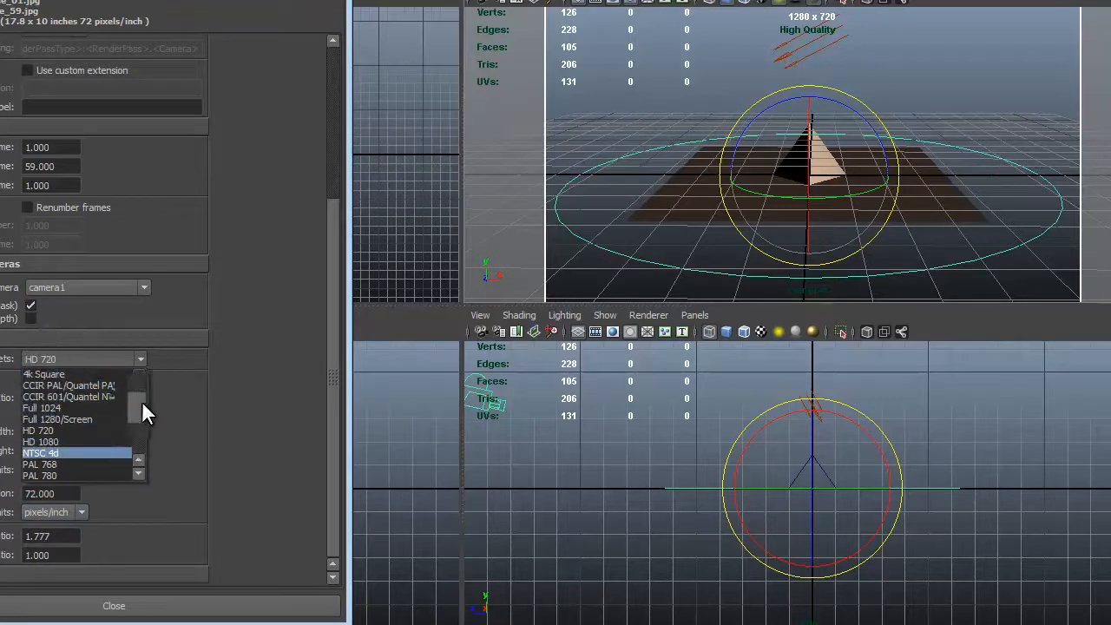
drag(141, 403, 143, 382)
click(35, 397)
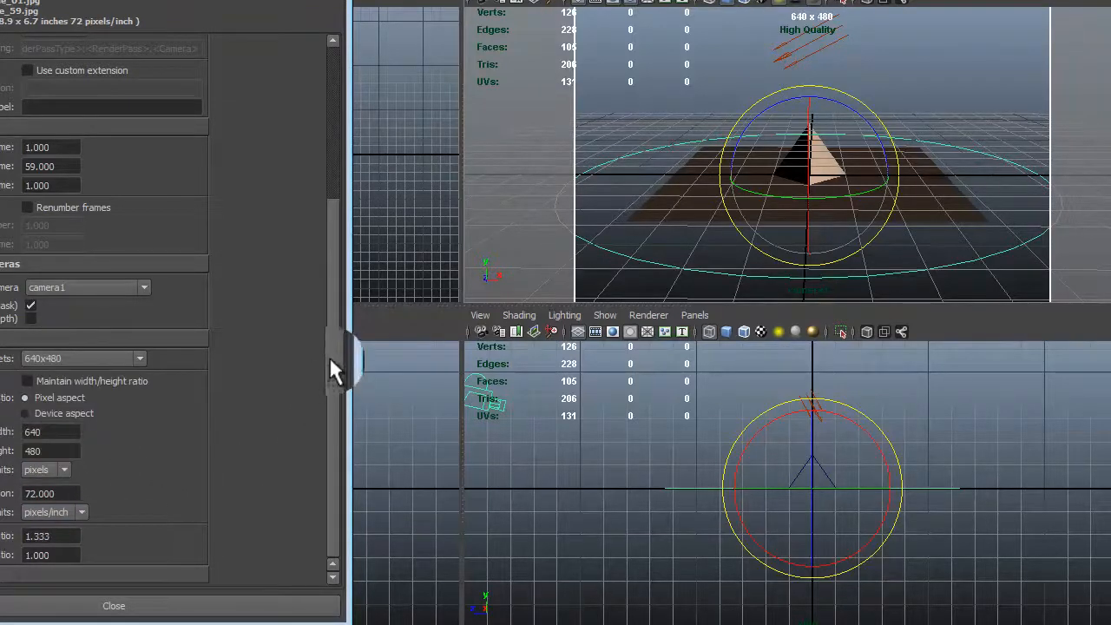
drag(329, 356, 347, 449)
click(114, 606)
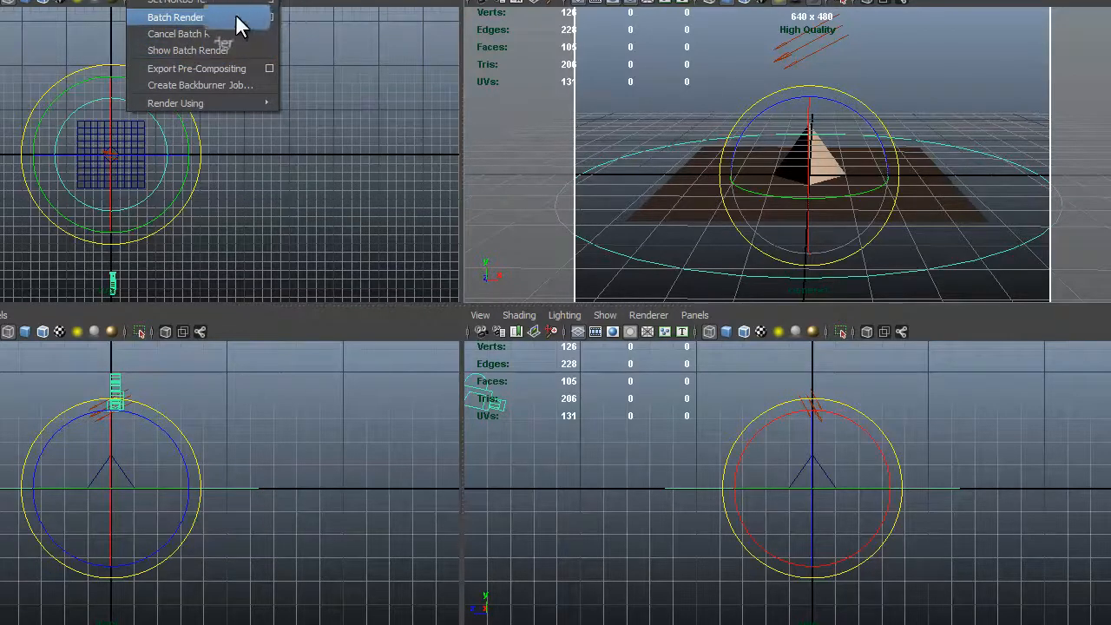
Start a batch render of the turntable frames and enlarge the Script Editor to follow its progress
click(236, 17)
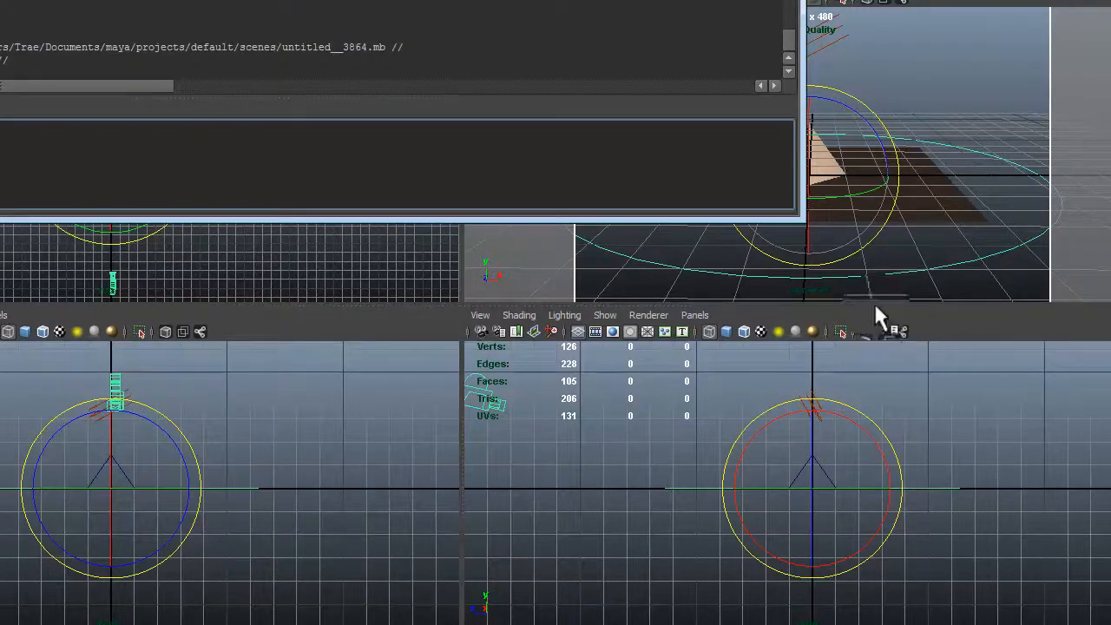
drag(807, 217, 828, 404)
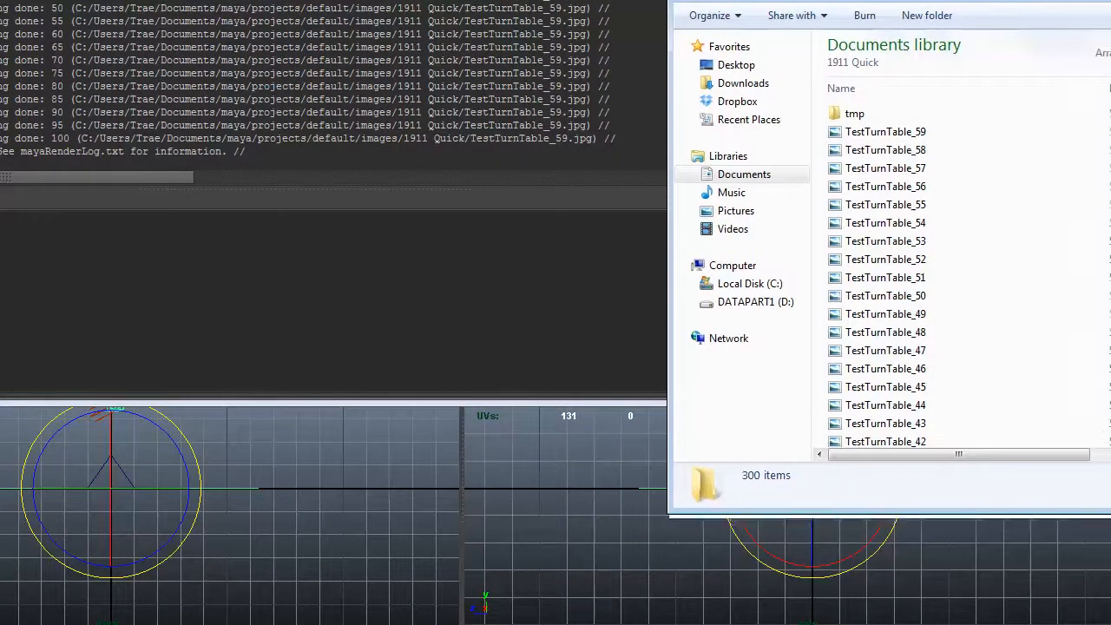
Open the rendered image TestTurnTable_59 from the 1911 Quick folder, flip through the frames to check the orbit, and close the viewer
drag(694, 2, 692, 0)
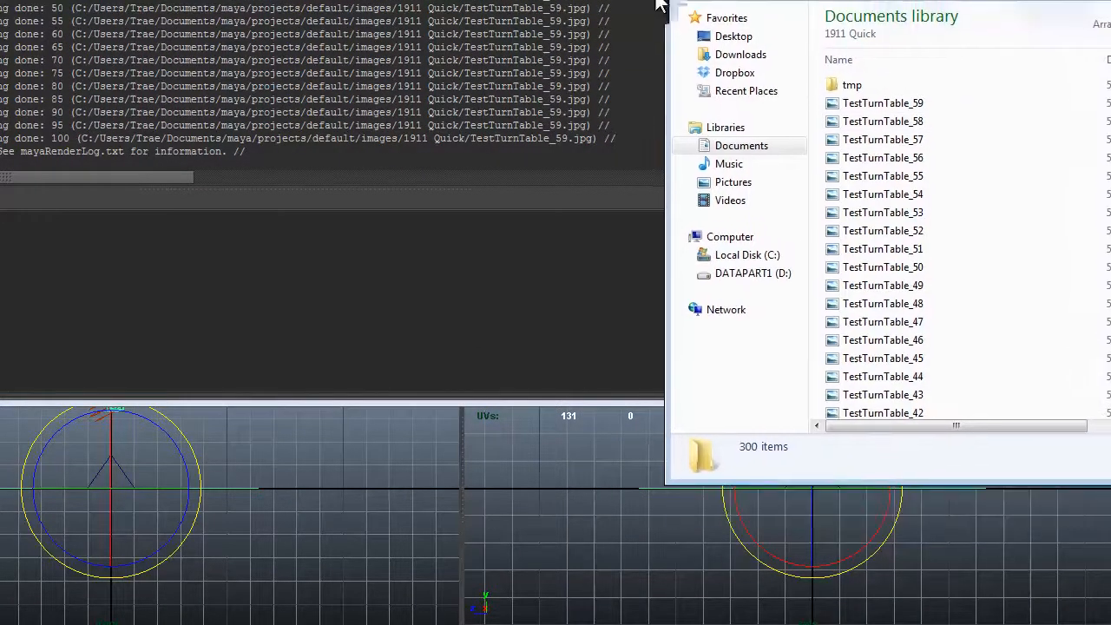
double_click(872, 104)
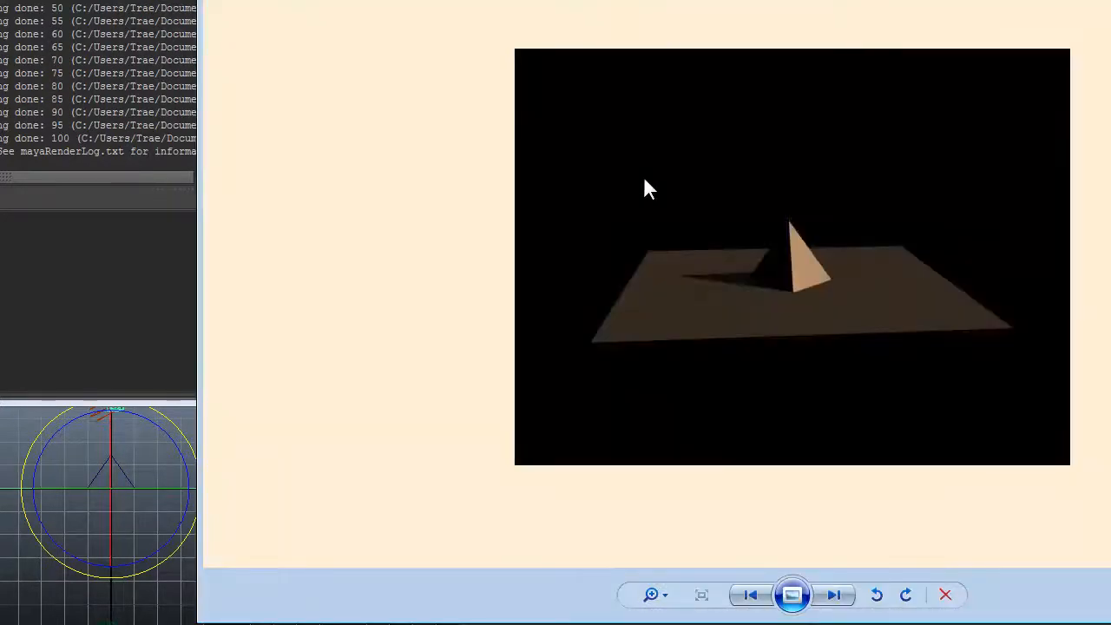
key(Right)
key(Right)
key(Right)
key(Right)
key(Right)
key(Right)
key(Right)
key(Right)
key(Right)
key(Right)
key(Right)
key(Right)
key(Right)
key(Right)
key(Right)
key(Right)
key(Right)
key(Right)
key(Right)
key(Right)
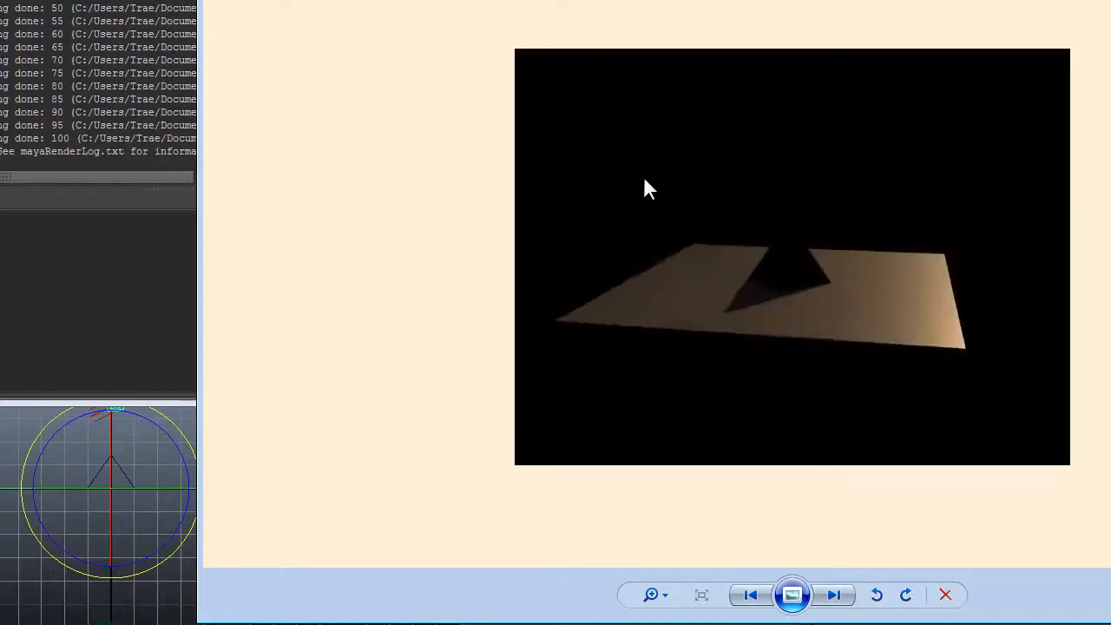
key(Right)
key(Right)
key(Right)
key(Right)
key(Right)
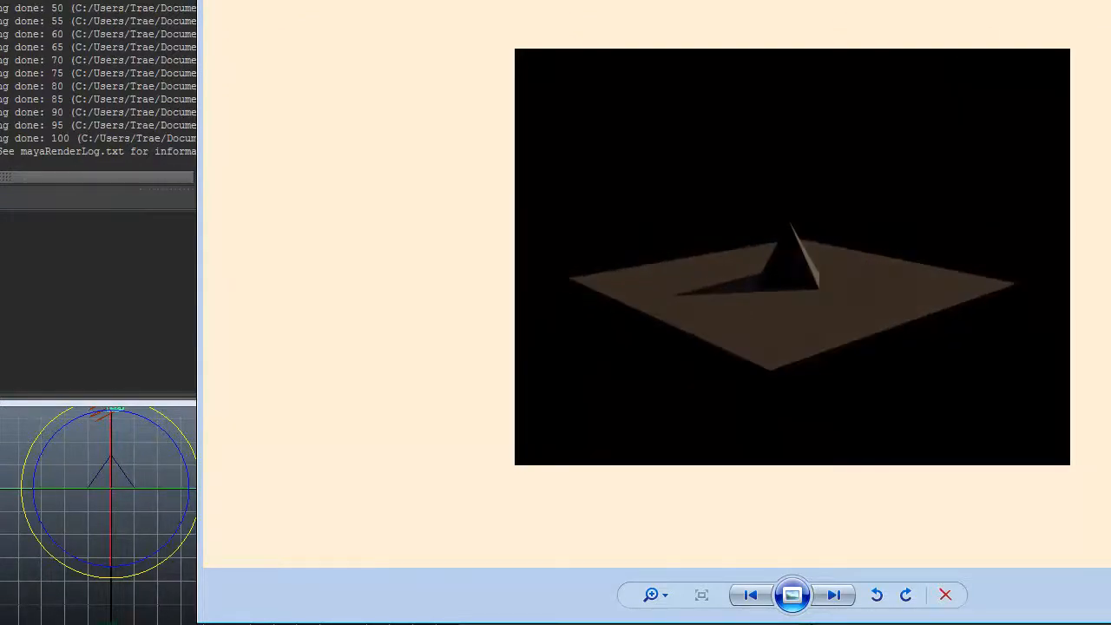
key(alt+F4)
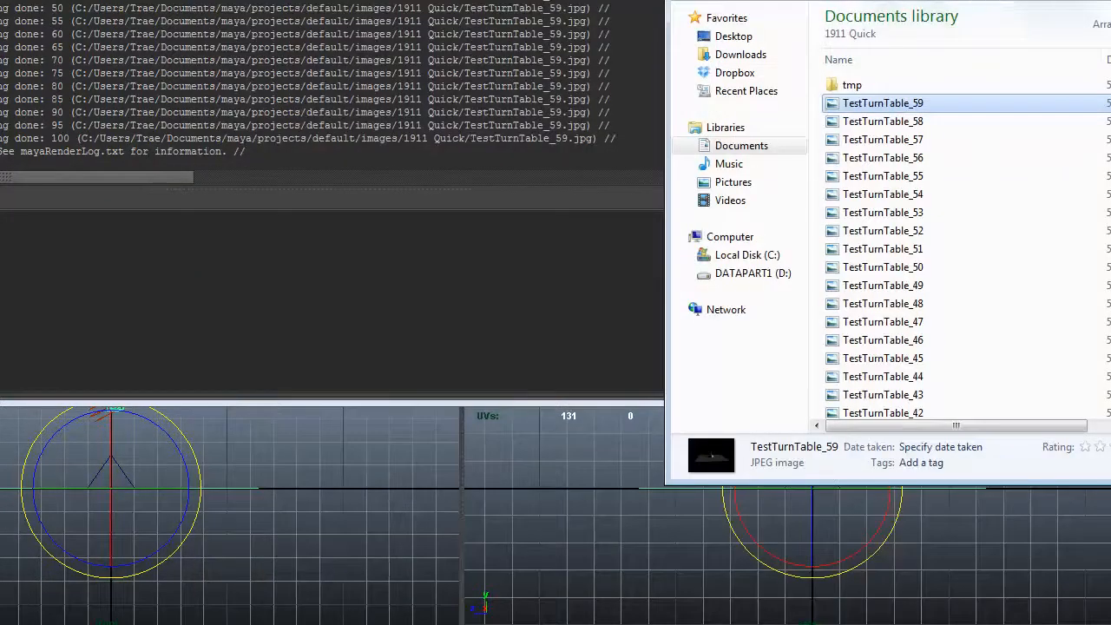
Reposition and widen the 1911 Quick folder window, and return to the newest rendered frames in the list
drag(1002, 2, 726, 0)
scroll(634, 339, down, 8)
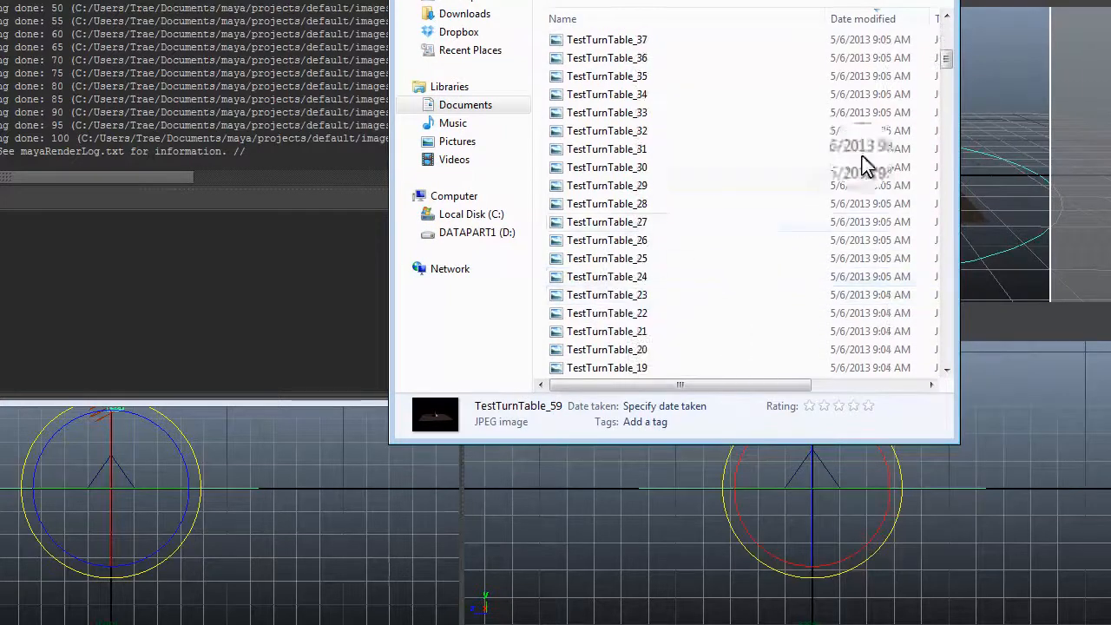
drag(948, 439, 1097, 571)
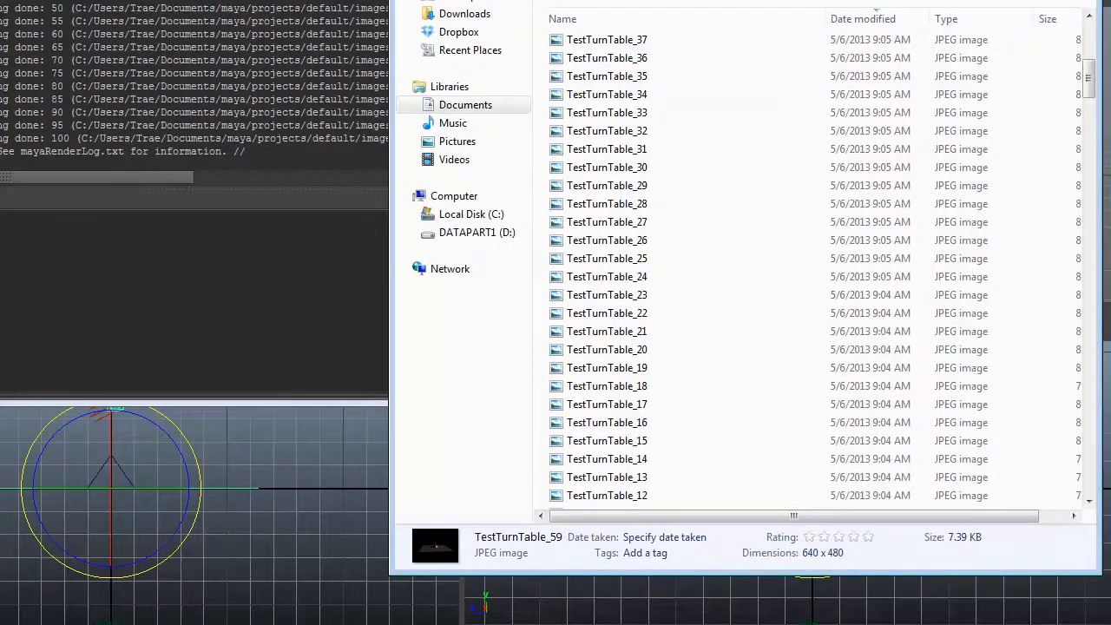
drag(1089, 82, 1088, 26)
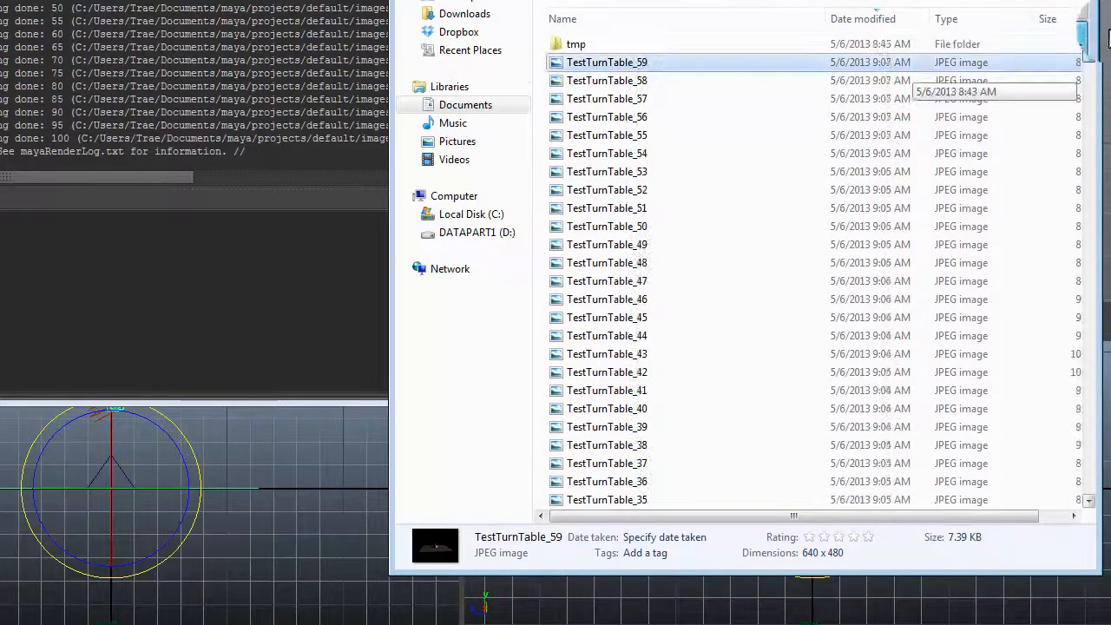
Select the frames from TestTurnTable_59 through TestTurnTable_01 together and check which file actions are offered for them
right_click(638, 65)
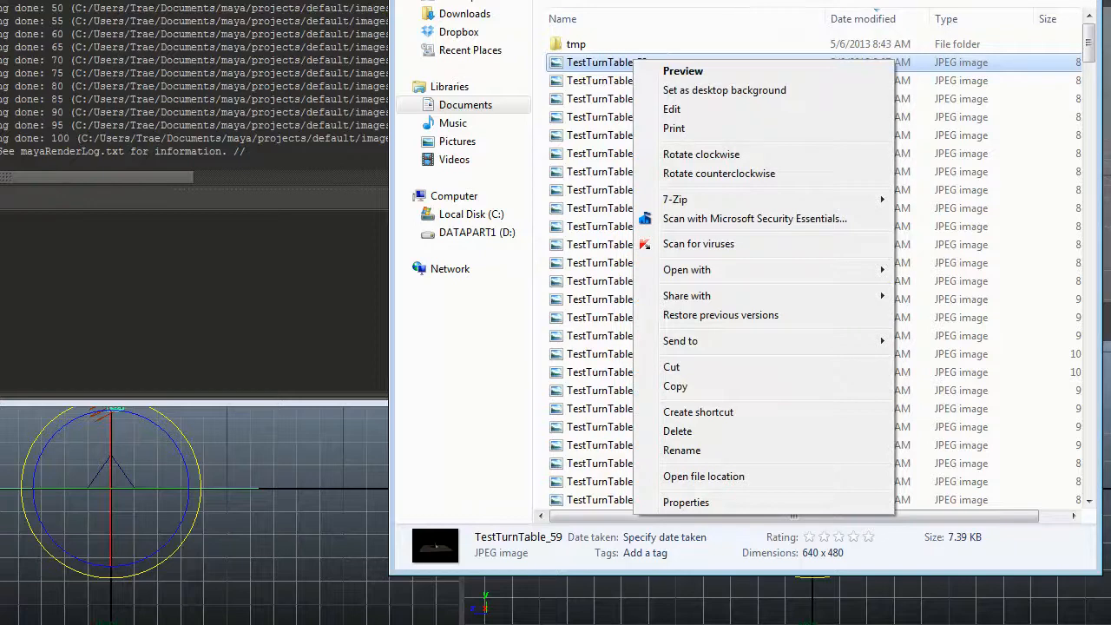
click(642, 45)
scroll(555, 356, down, 20)
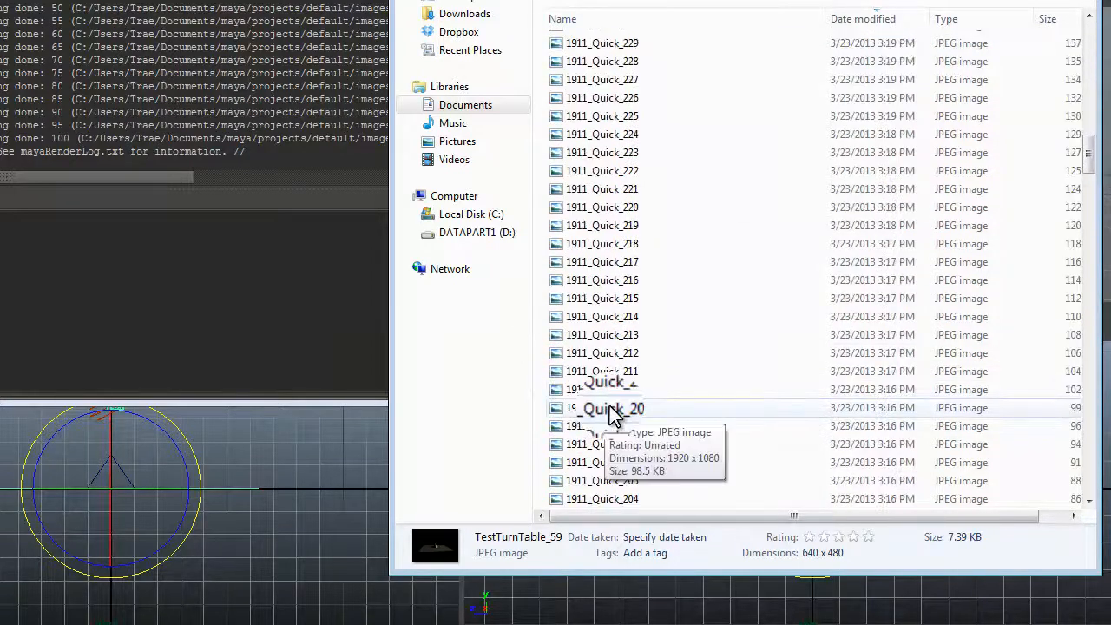
scroll(610, 414, up, 11)
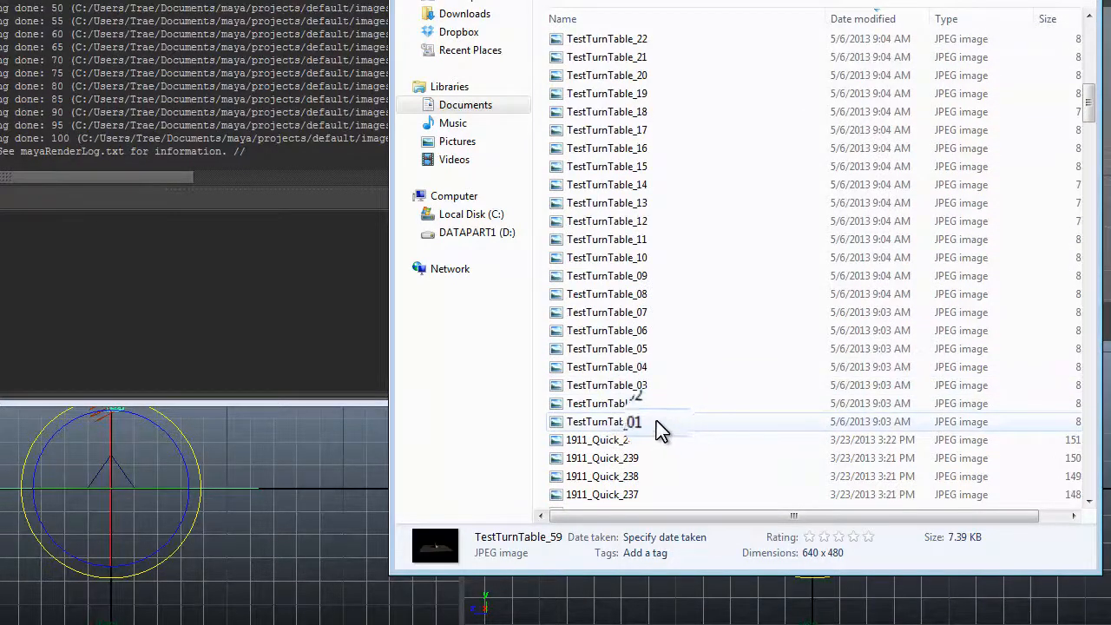
shift+click(656, 421)
scroll(656, 422, up, 13)
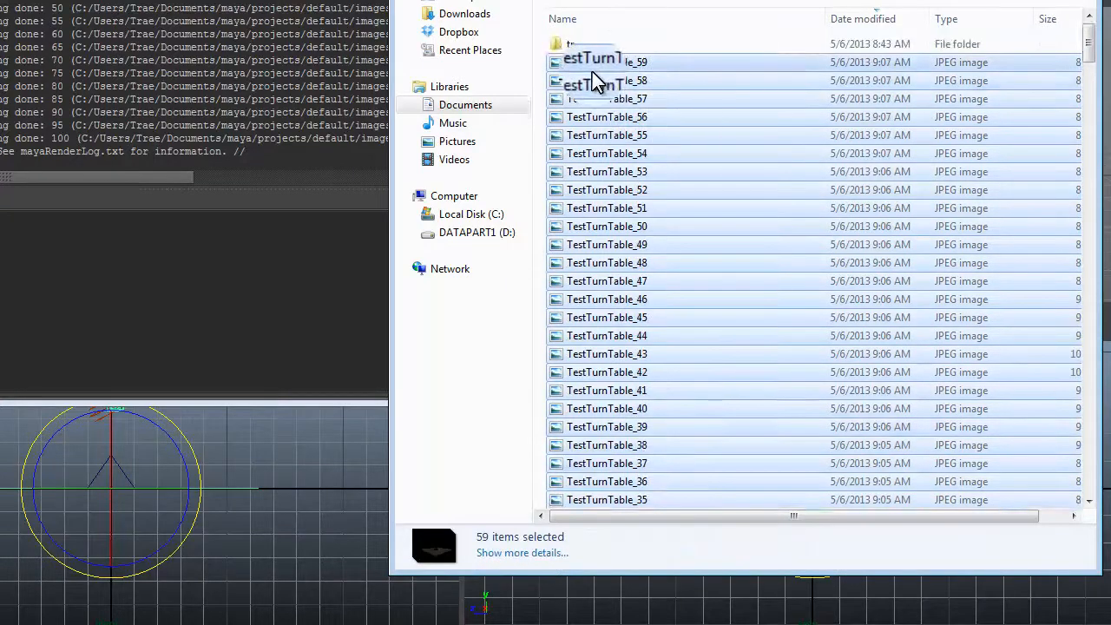
right_click(592, 71)
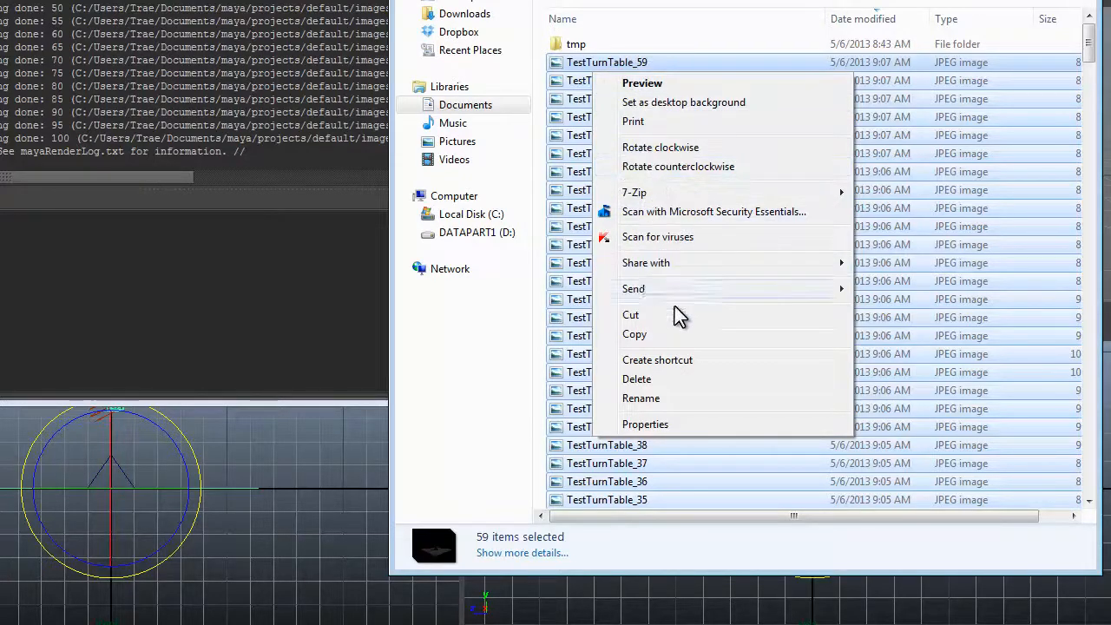
Start choosing another program for opening TestTurnTable_59 and browse the Program Files folder for it
click(600, 62)
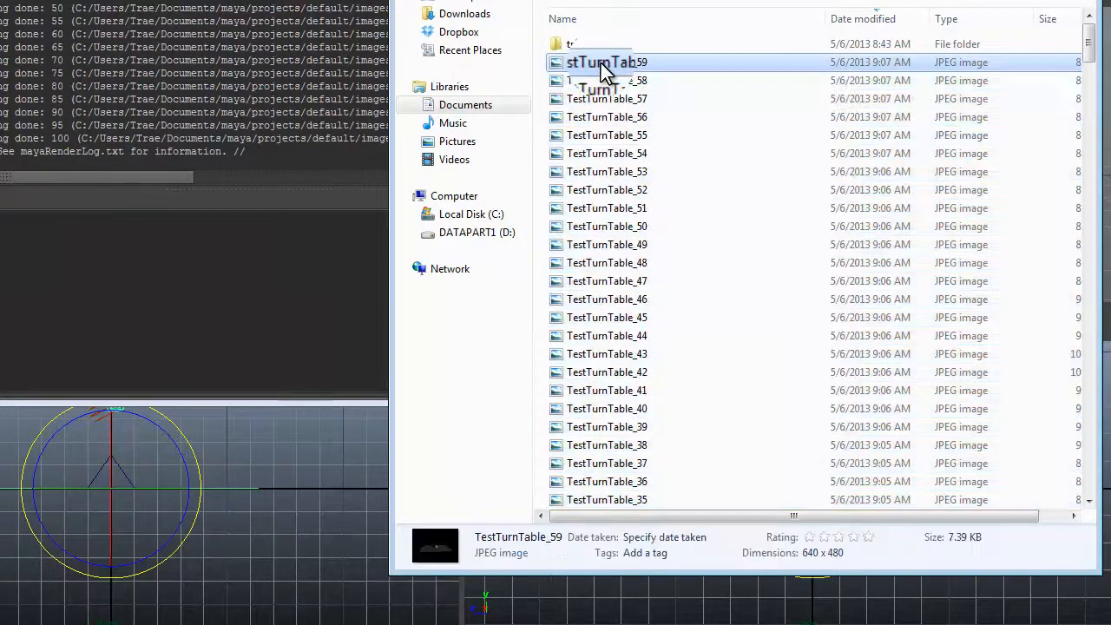
right_click(601, 62)
mouse_move(655, 278)
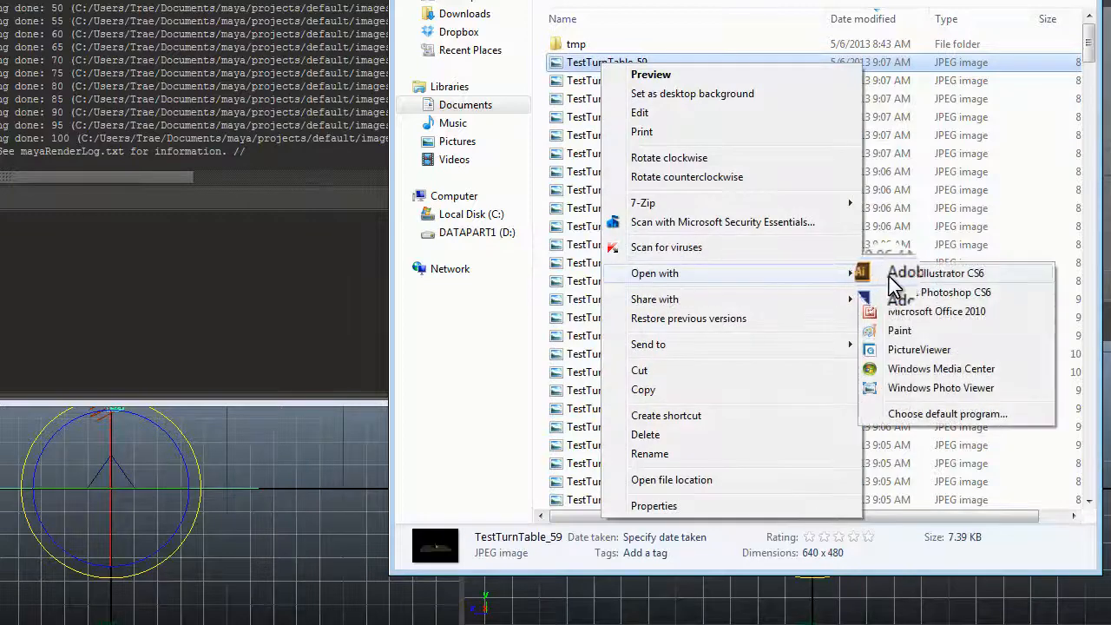
click(907, 414)
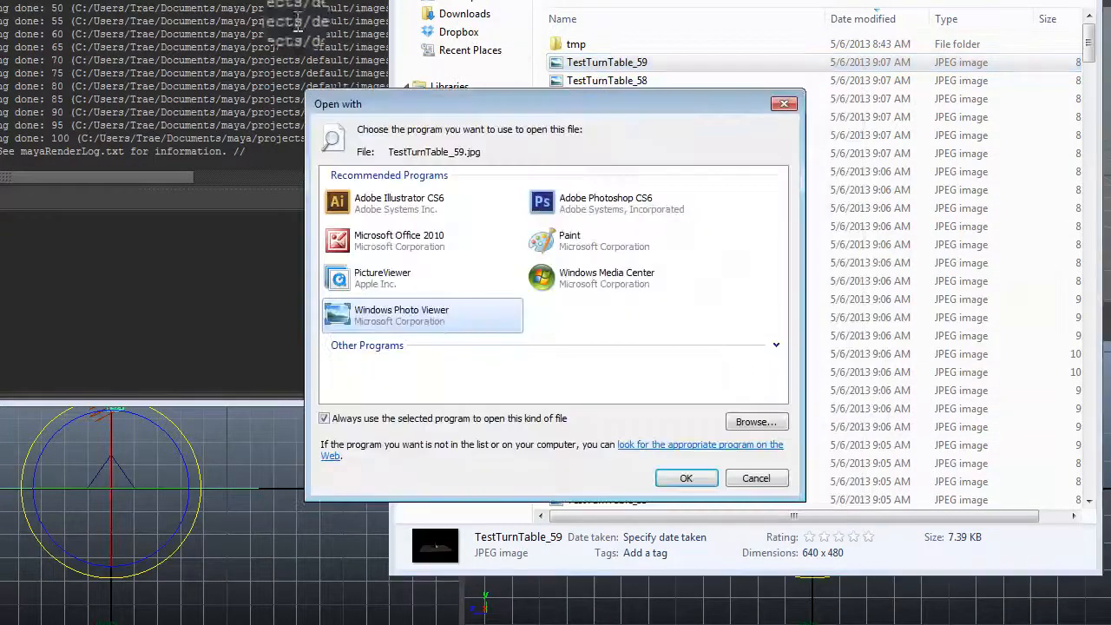
click(751, 421)
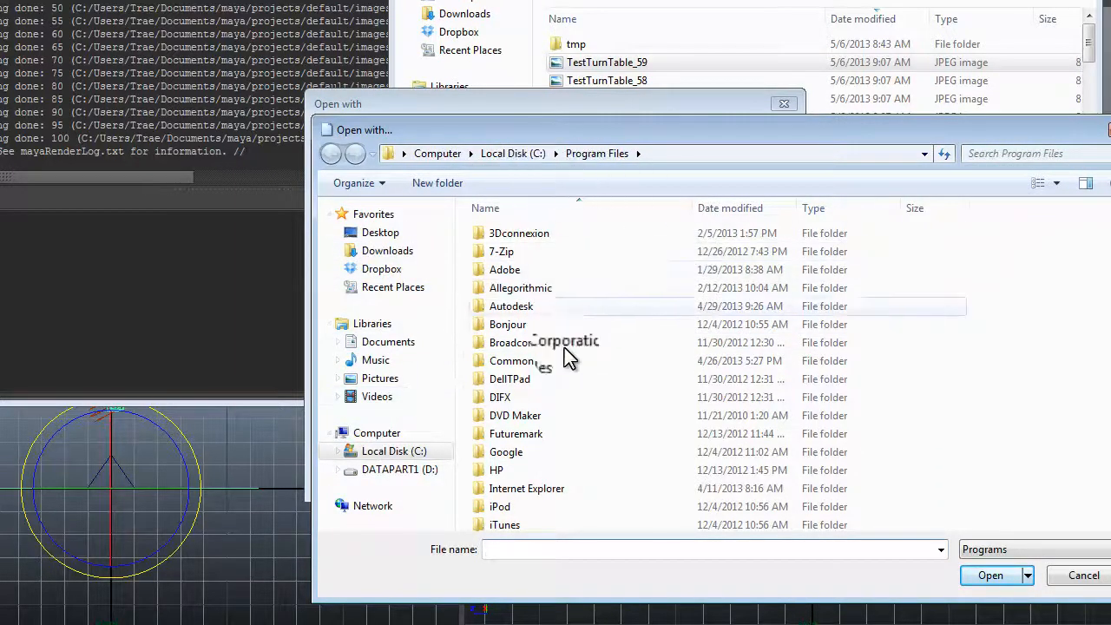
Pick fcheck from Autodesk\Maya2013\bin and open the image with it, without making it the default program for this file type
double_click(521, 307)
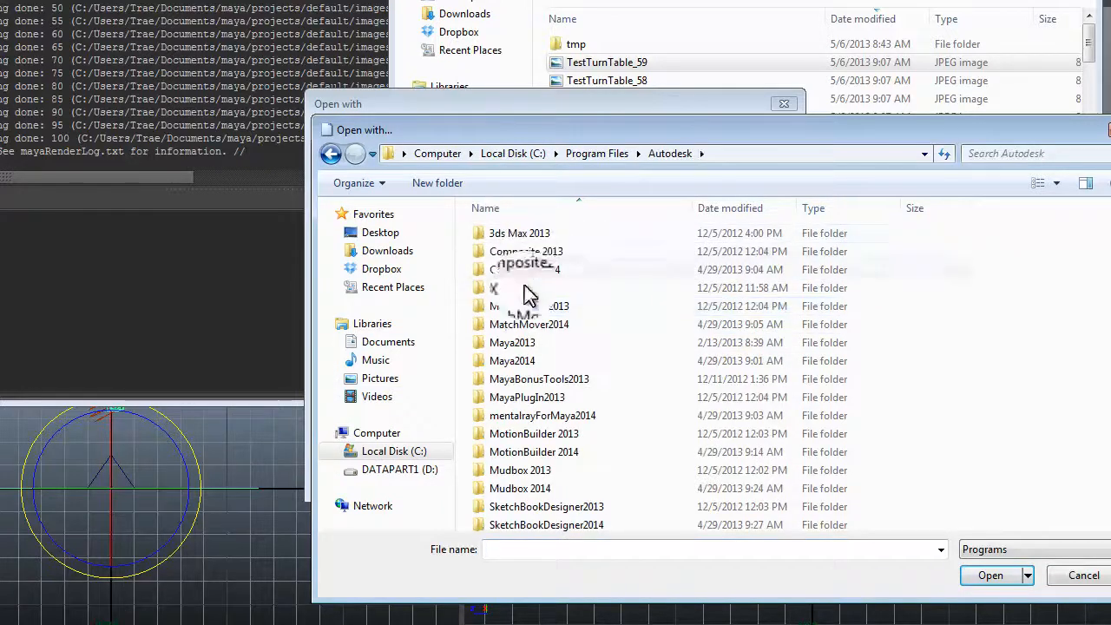
double_click(520, 343)
scroll(569, 382, down, 3)
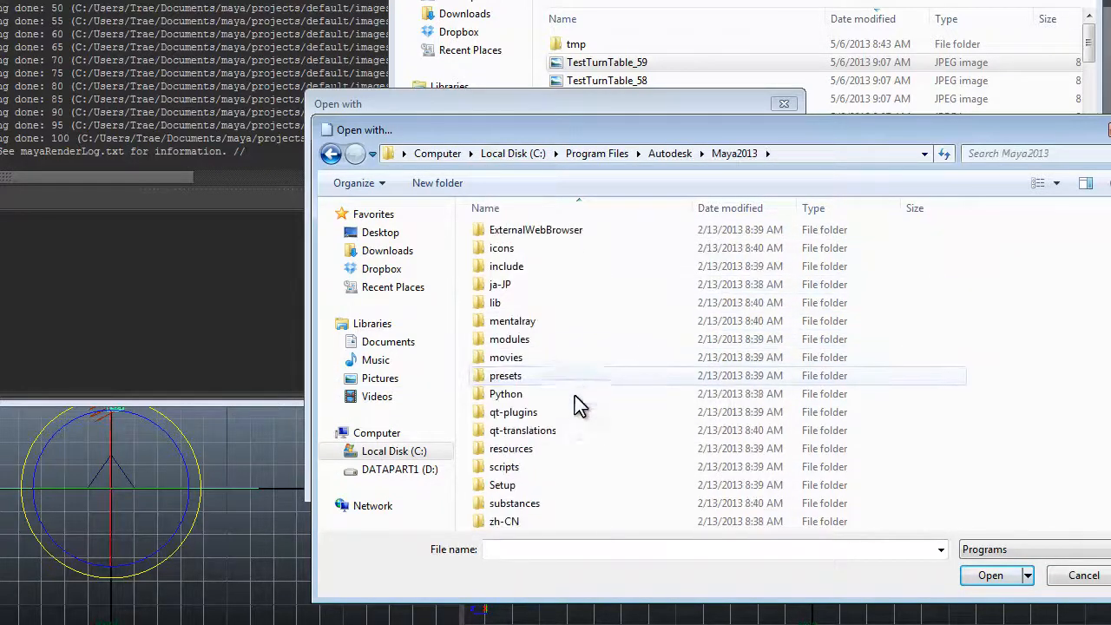
scroll(560, 404, up, 3)
double_click(501, 275)
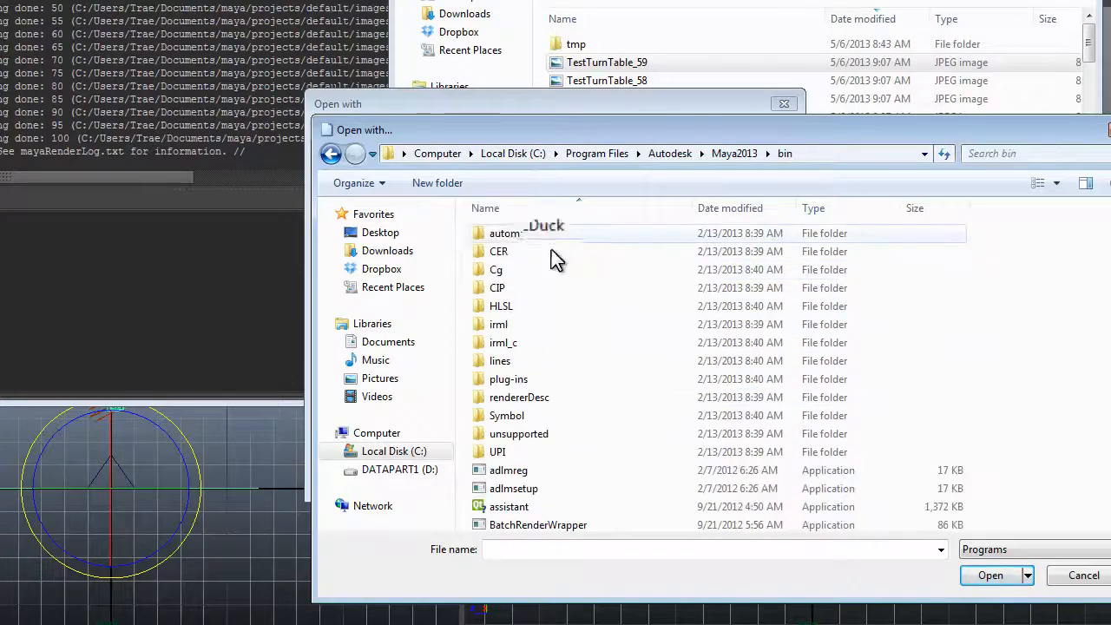
scroll(558, 396, down, 3)
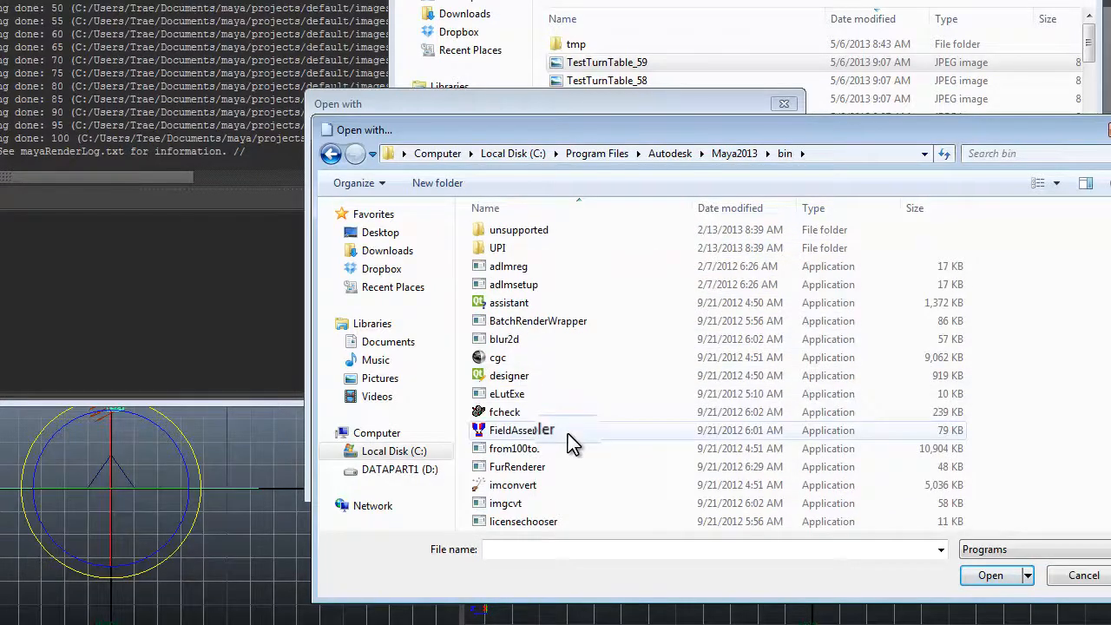
click(504, 412)
click(991, 576)
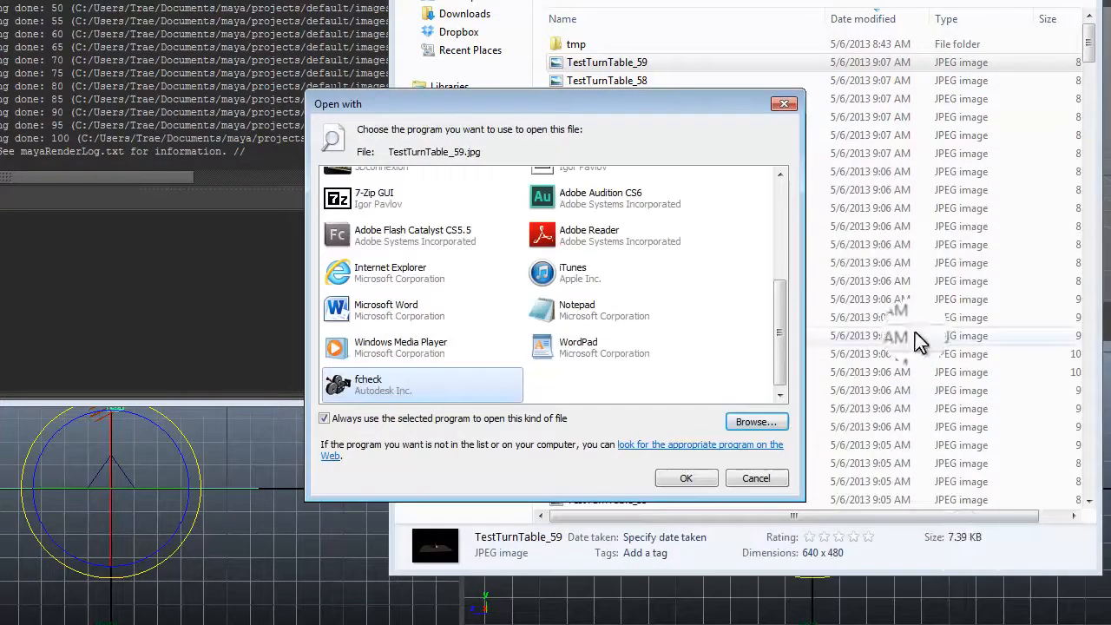
click(334, 419)
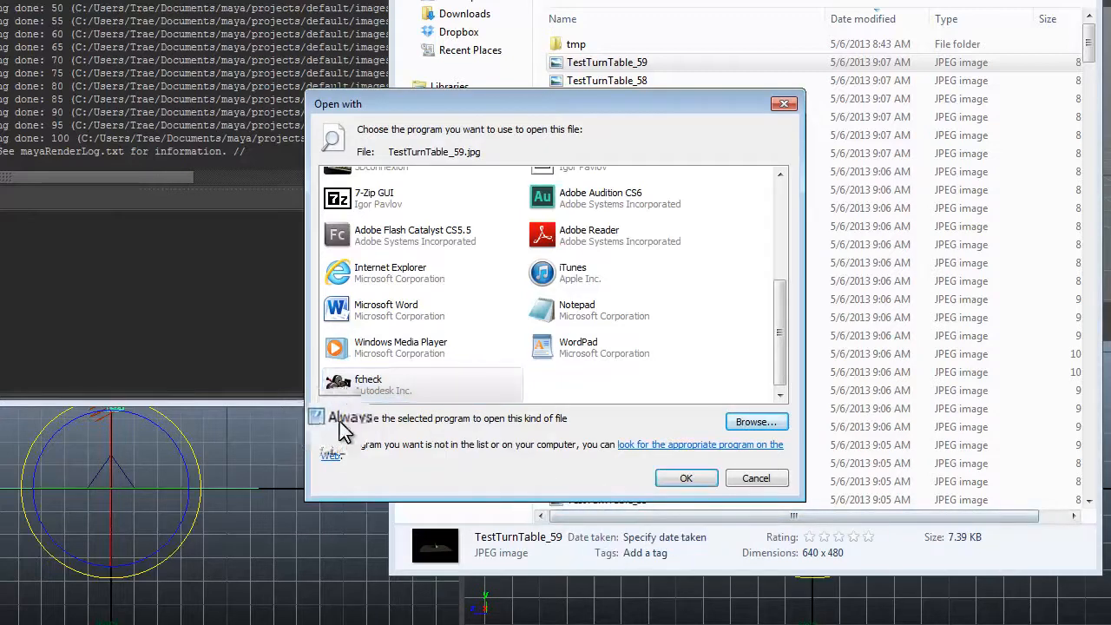
click(678, 478)
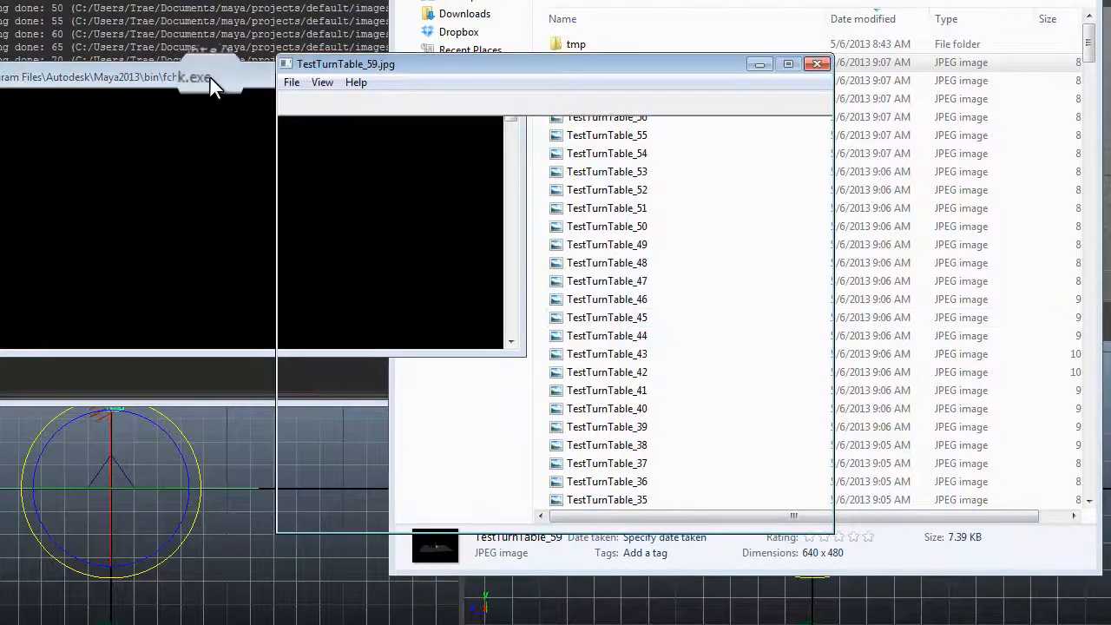
In FCheck, open the turntable sequence as an animation using TestTurnTable_59 from the 1911 Quick folder, keeping the Images file type
drag(363, 62, 376, 13)
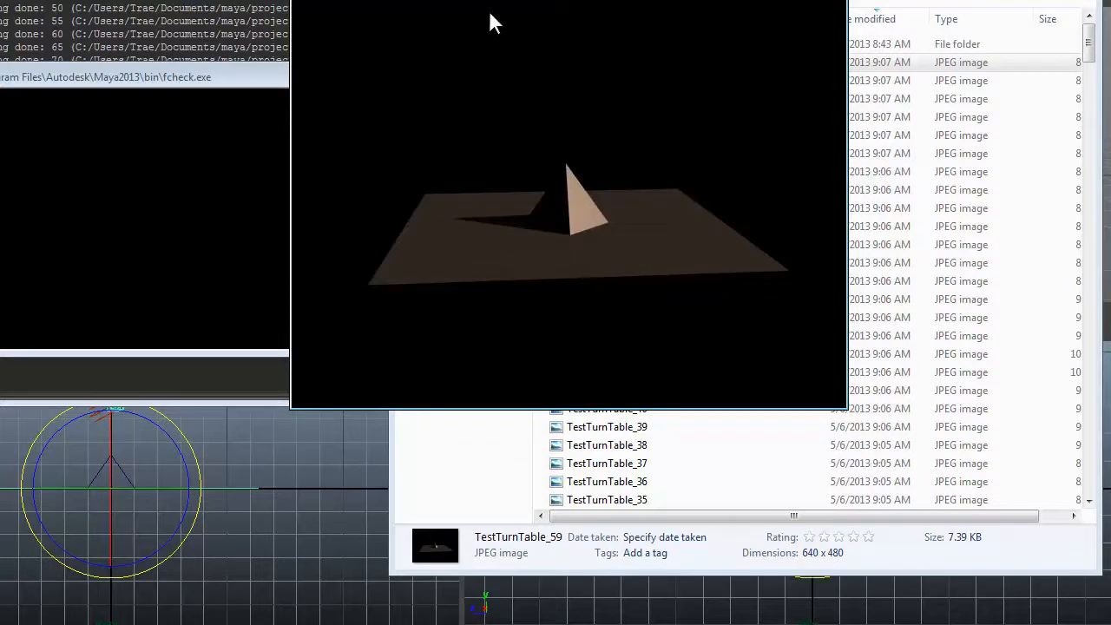
click(308, 1)
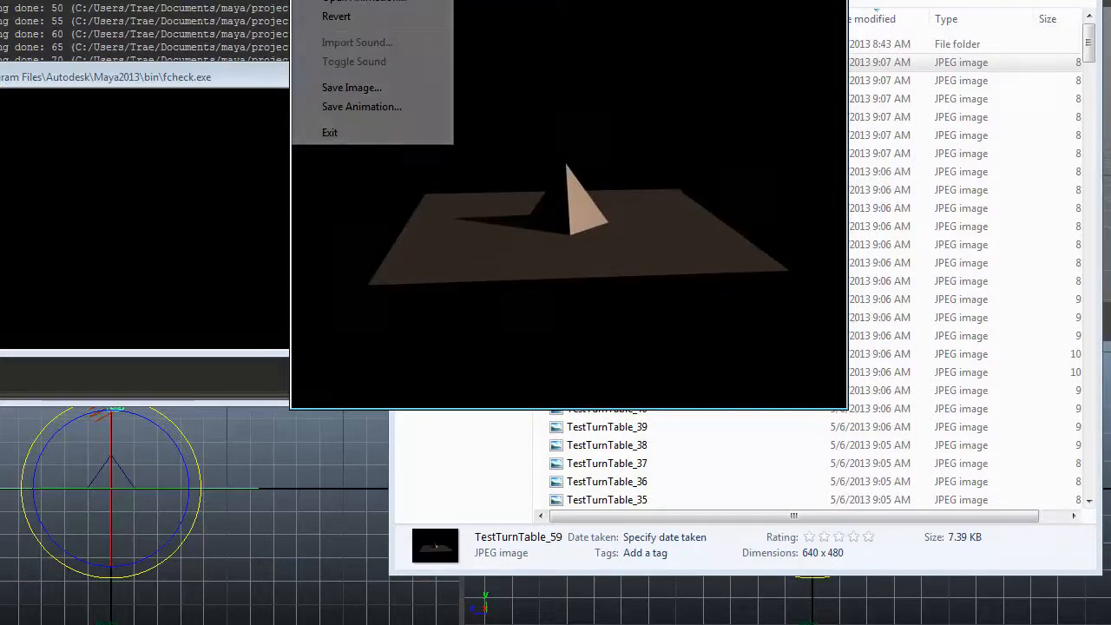
click(356, 4)
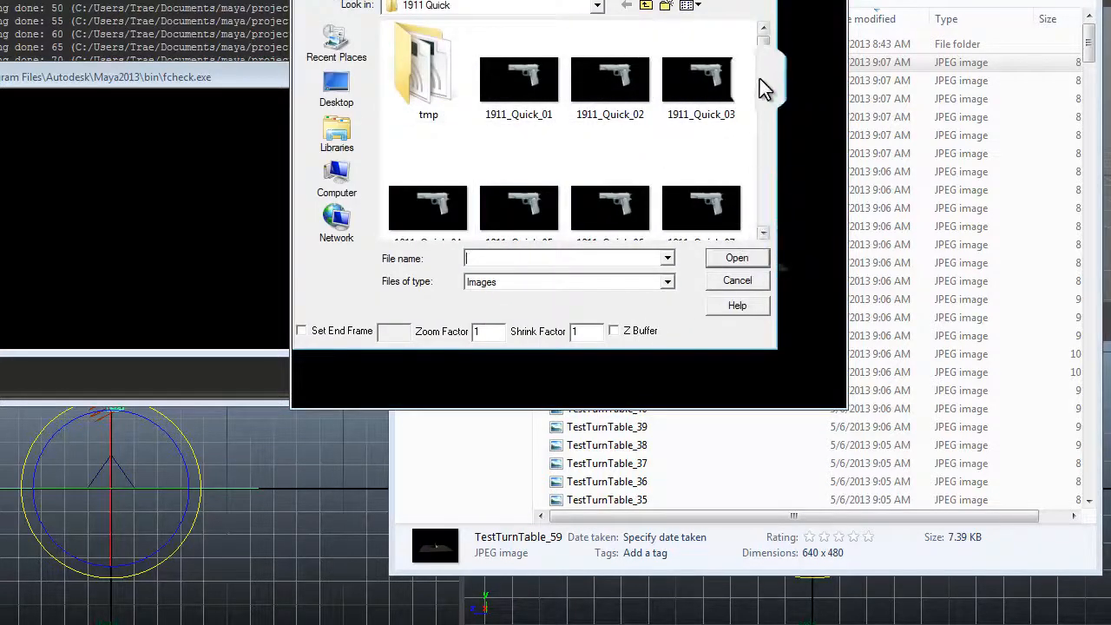
scroll(761, 69, down, 5)
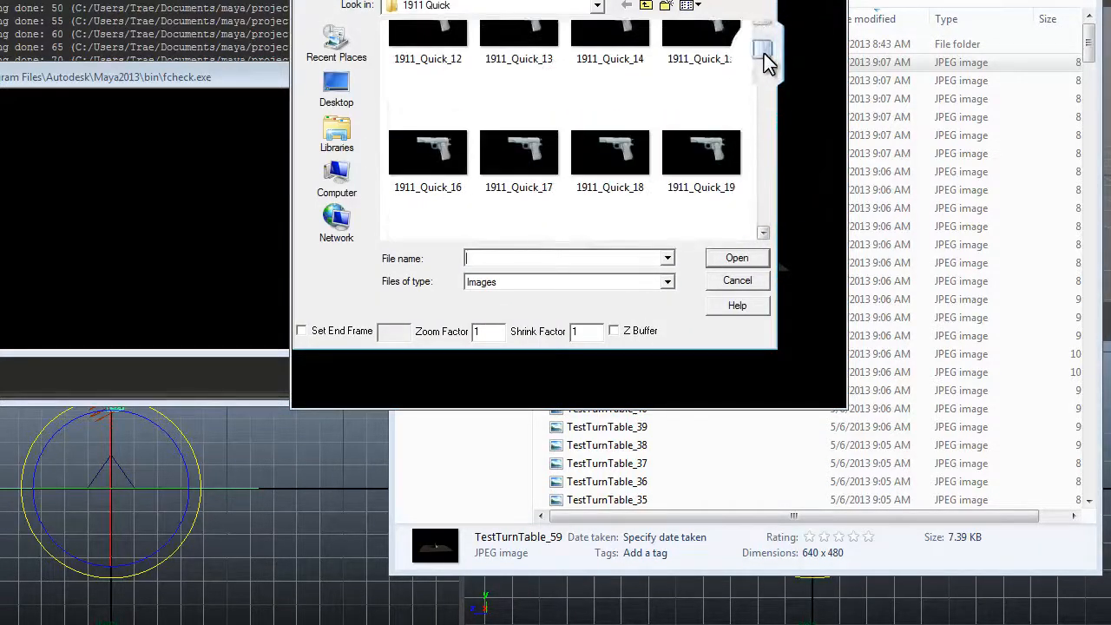
drag(763, 53, 765, 248)
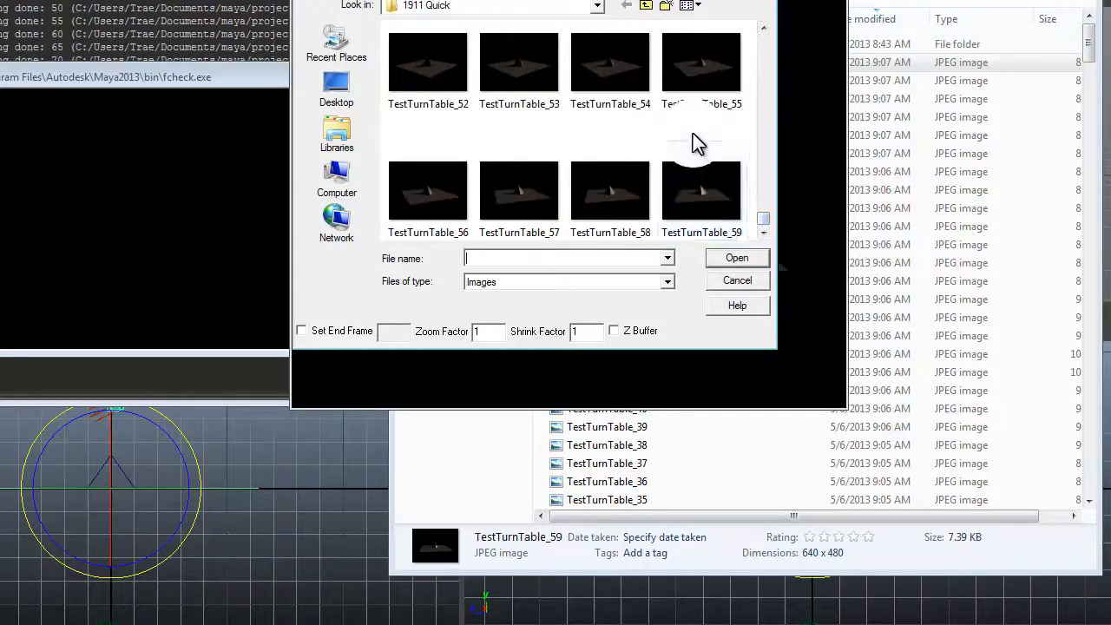
click(699, 187)
click(730, 261)
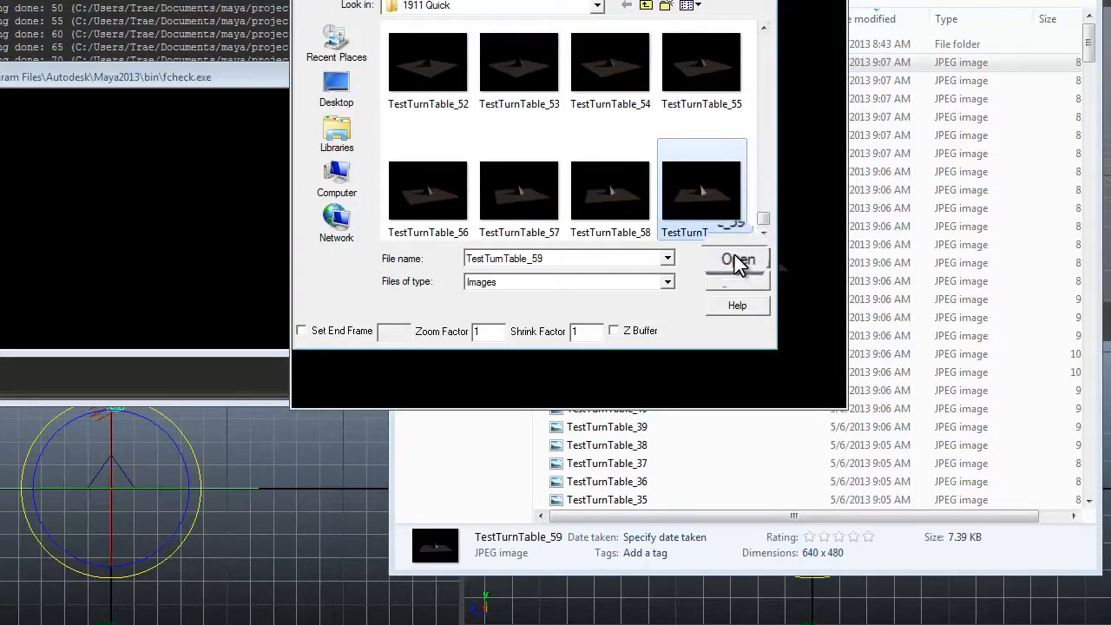
click(642, 282)
click(651, 284)
click(734, 258)
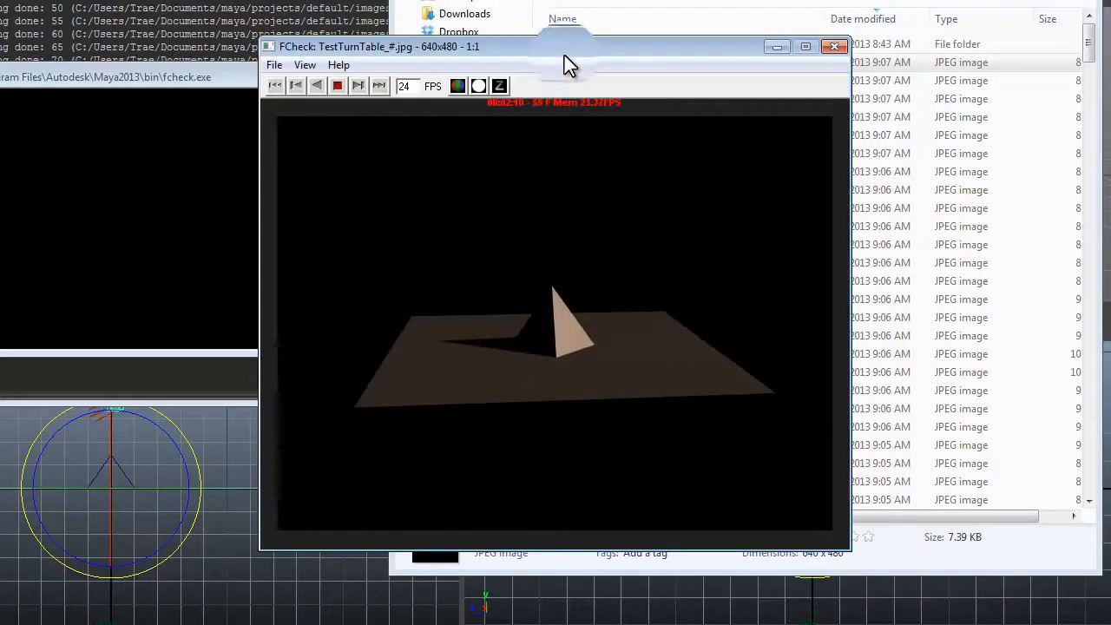
Open the first rendered frame, TestTurnTable_01, from the 1911 Quick folder in FCheck
drag(567, 50, 546, 0)
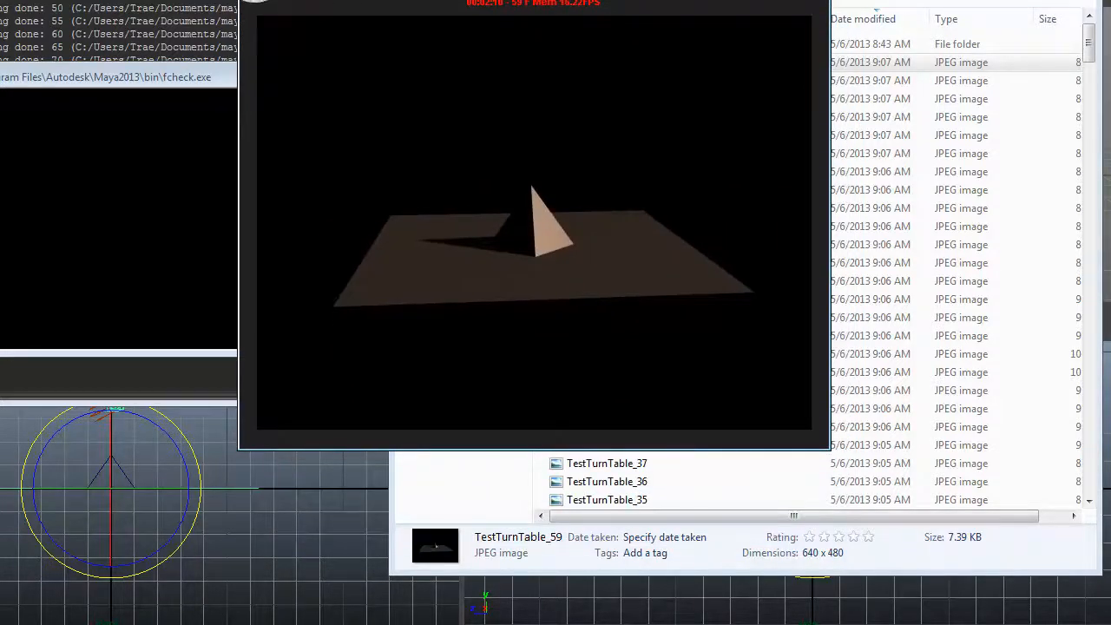
click(260, 1)
click(286, 4)
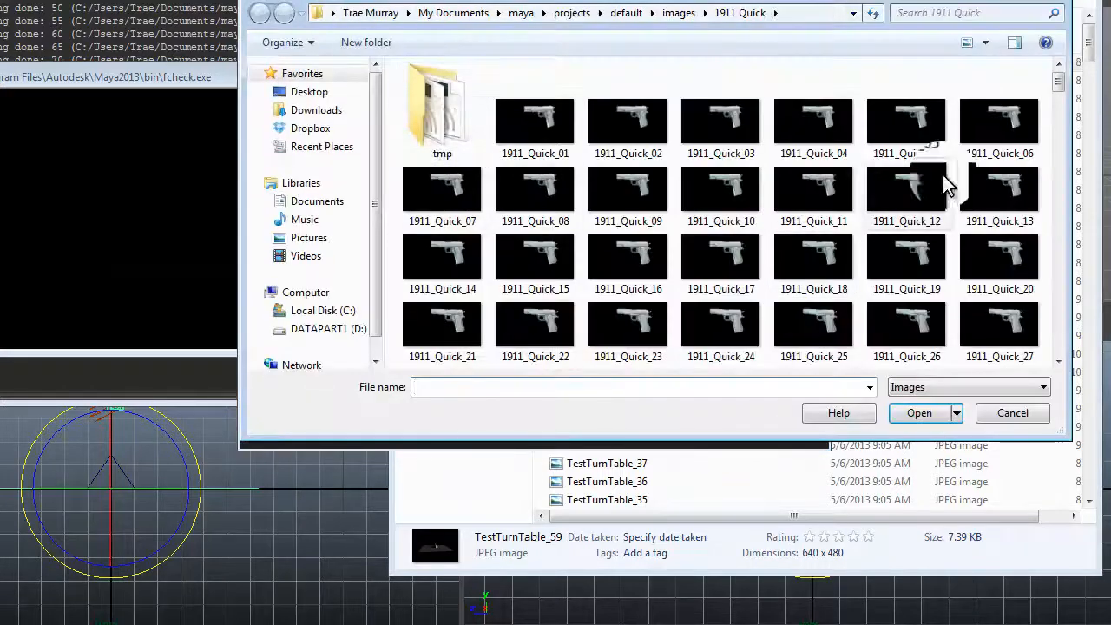
drag(1059, 95, 1063, 349)
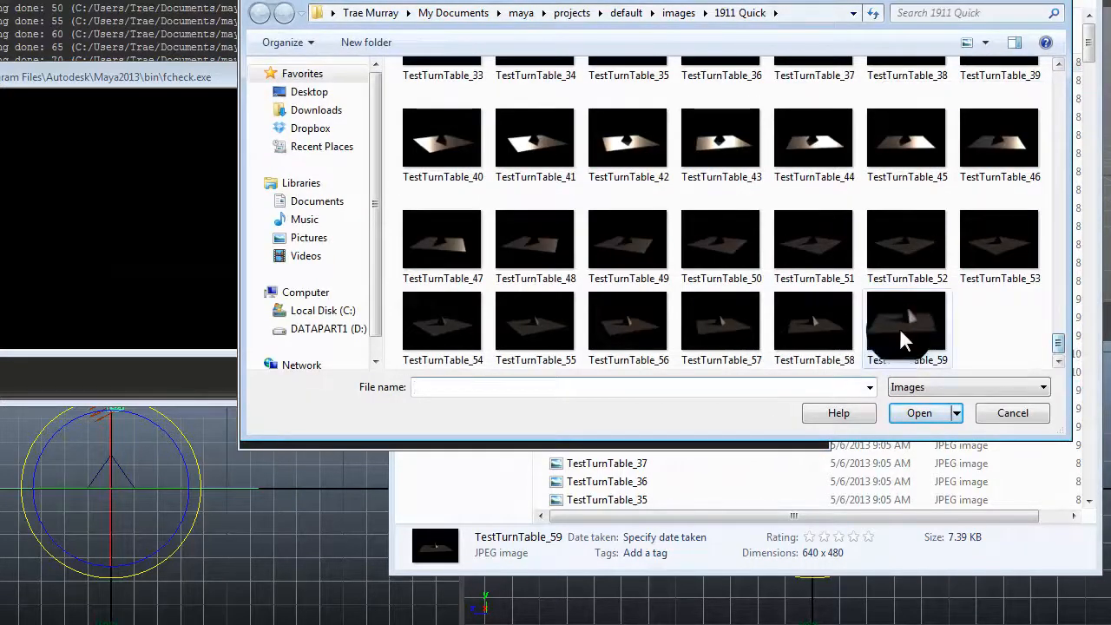
click(905, 337)
scroll(900, 329, up, 5)
scroll(900, 329, up, 2)
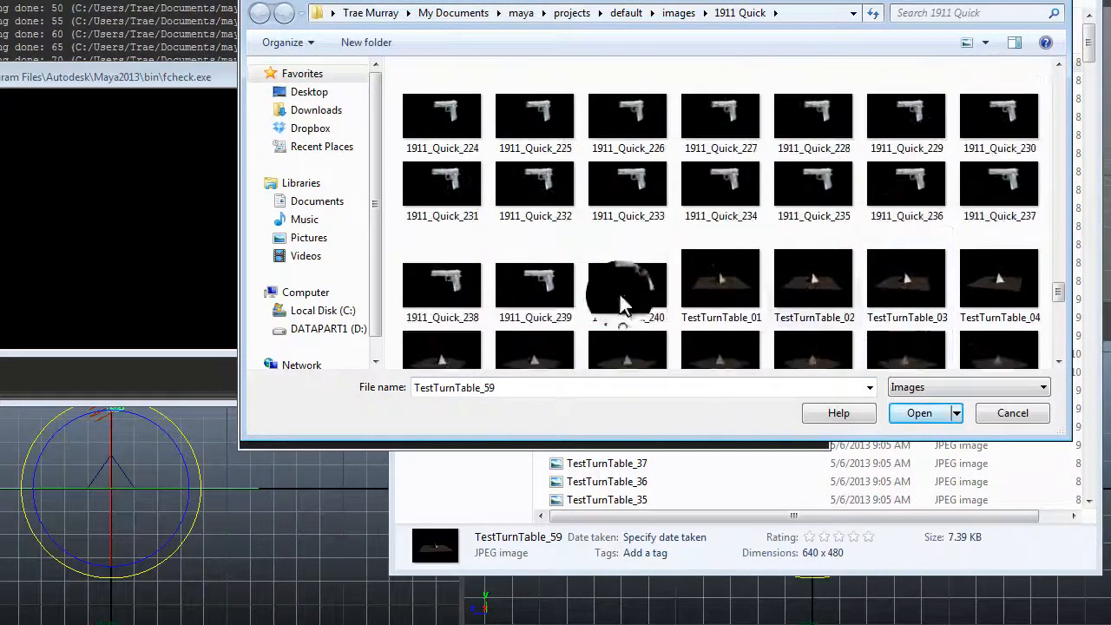
click(717, 295)
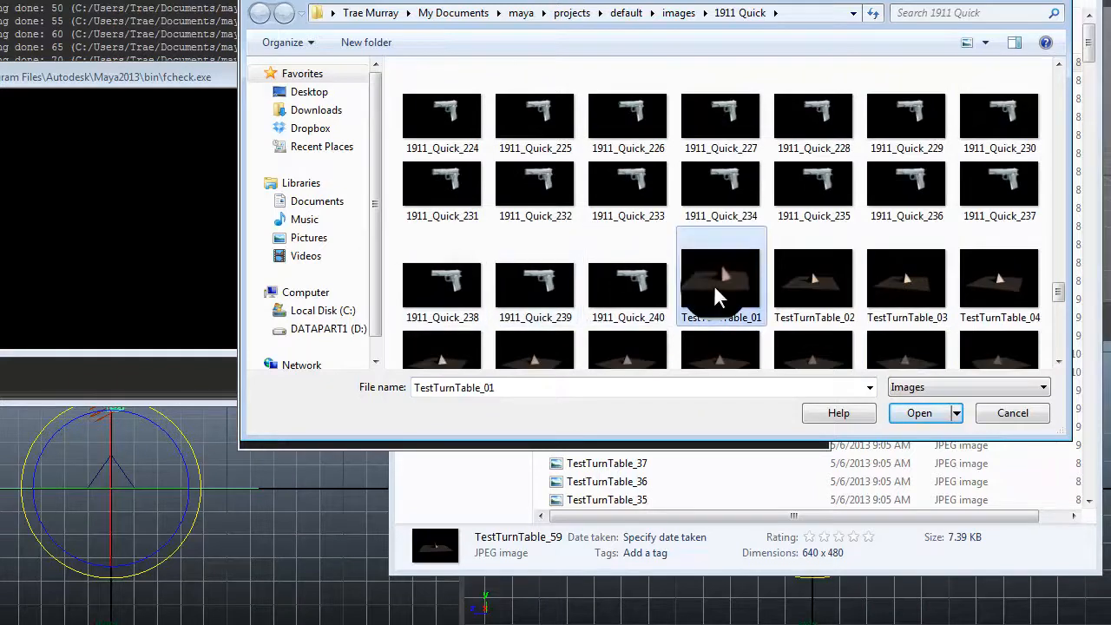
click(956, 413)
click(940, 440)
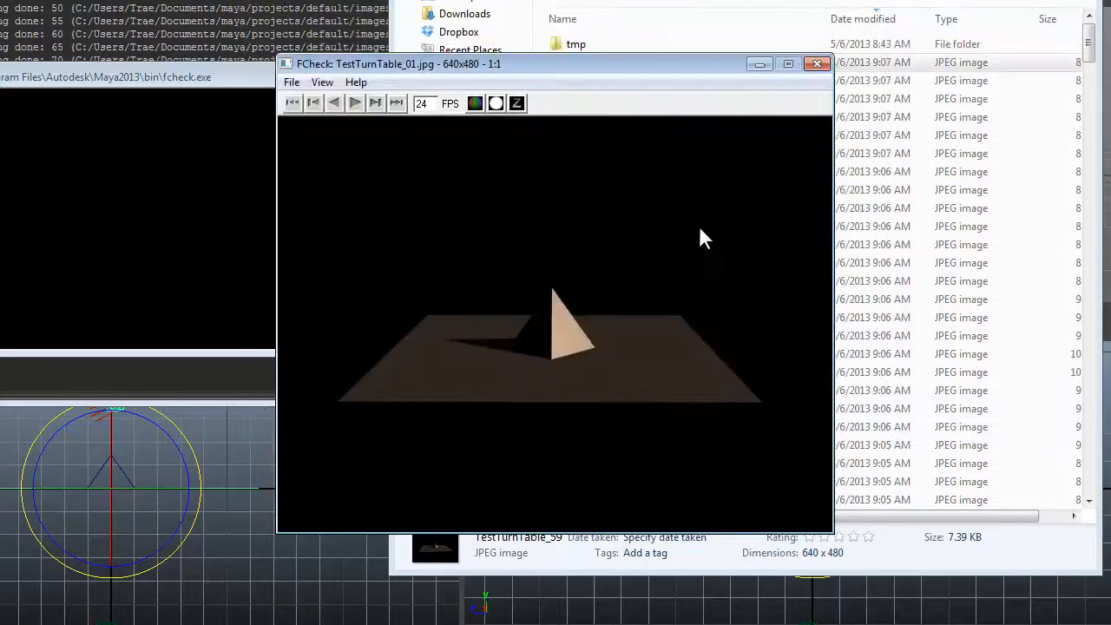
Move the FCheck window and the Save As dialog into view, and cancel the dialog without saving
drag(534, 68, 455, 3)
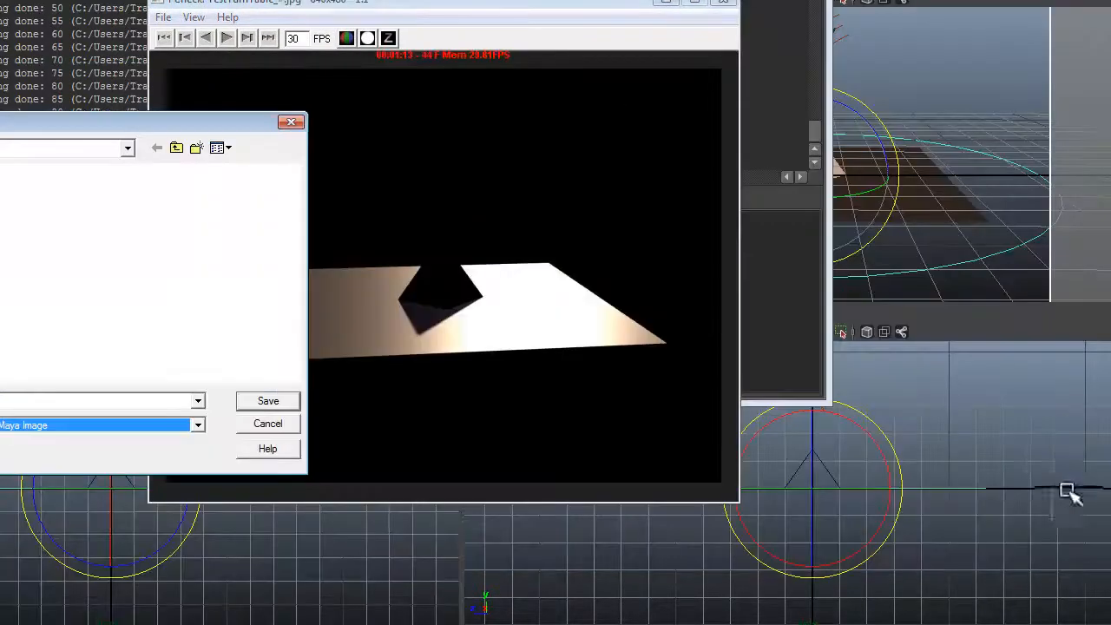
drag(65, 141, 977, 17)
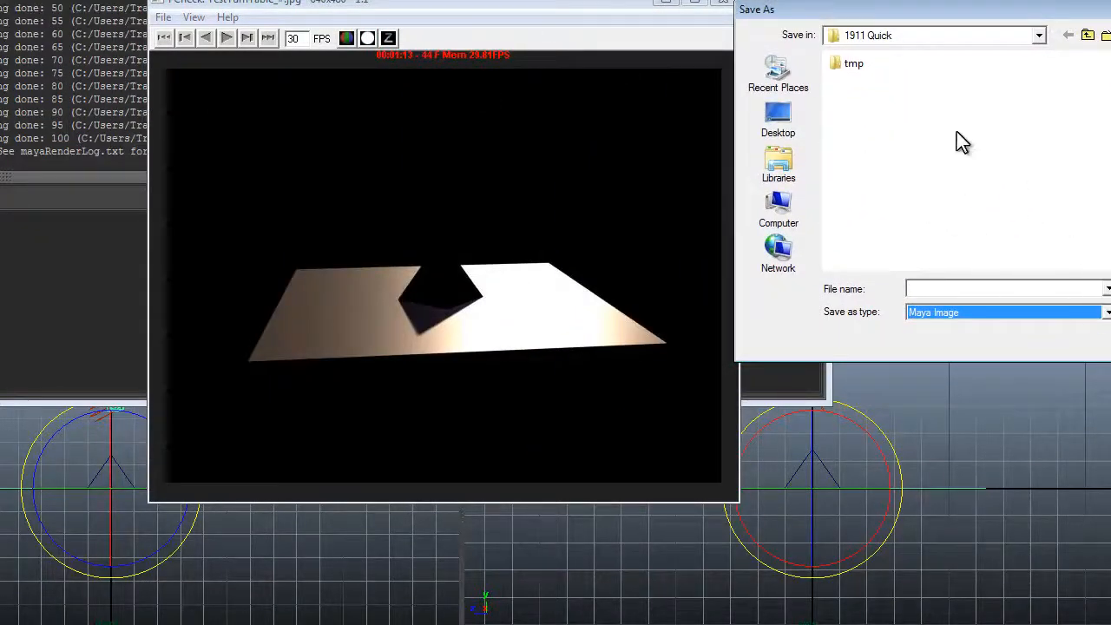
key(Escape)
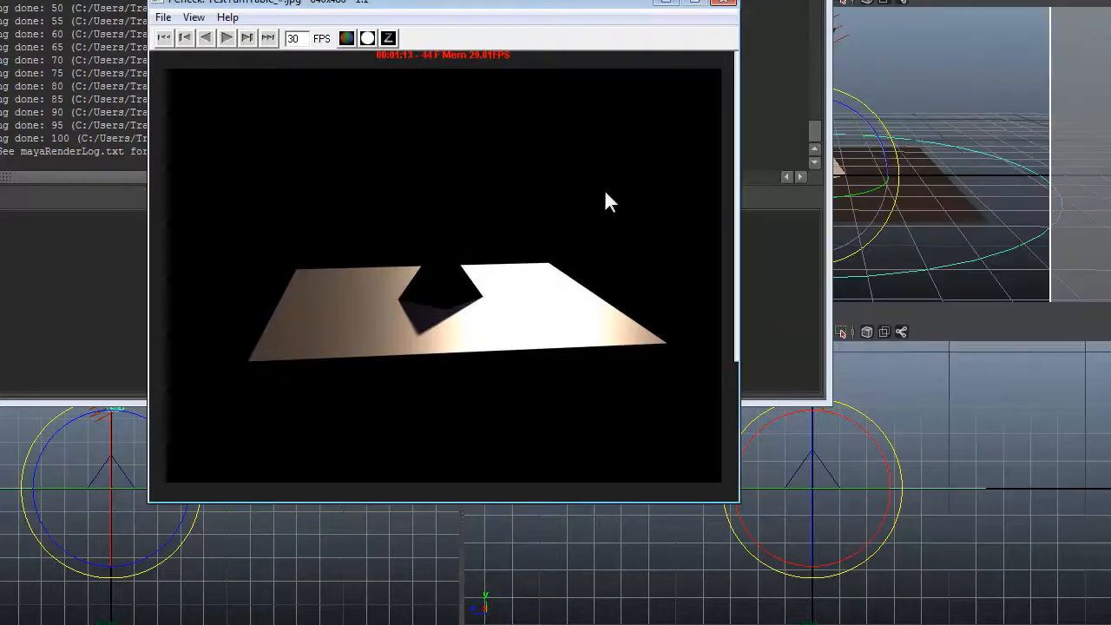
Move the FCheck window into full view and try to open the TestTurnTable_01 image from the 1911 Quick folder
drag(443, 10, 420, 24)
click(425, 44)
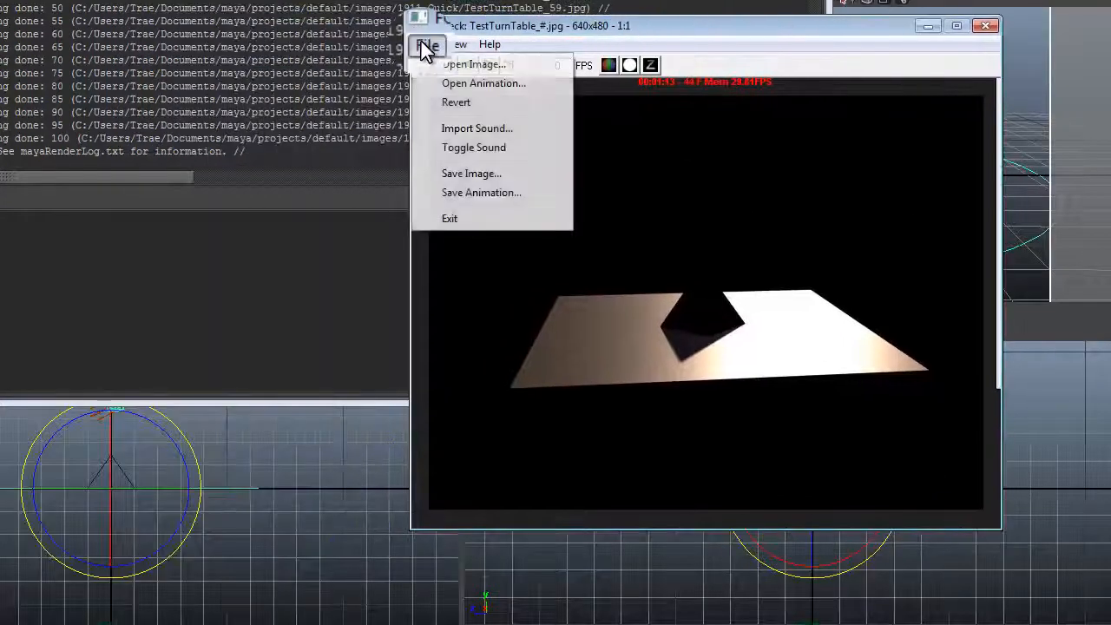
click(460, 69)
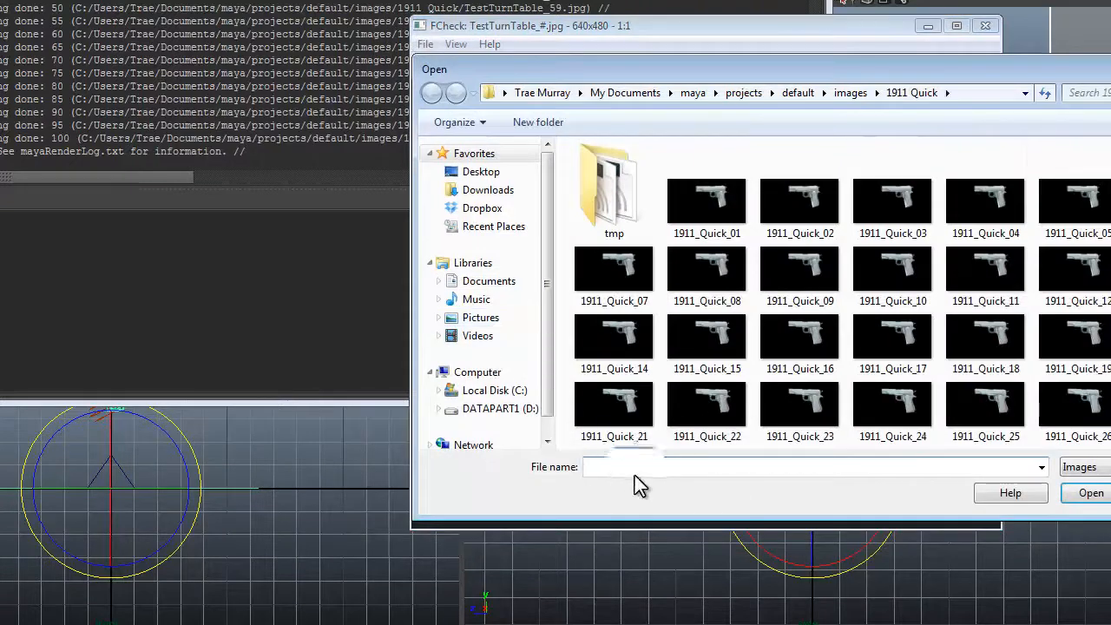
scroll(937, 335, down, 10)
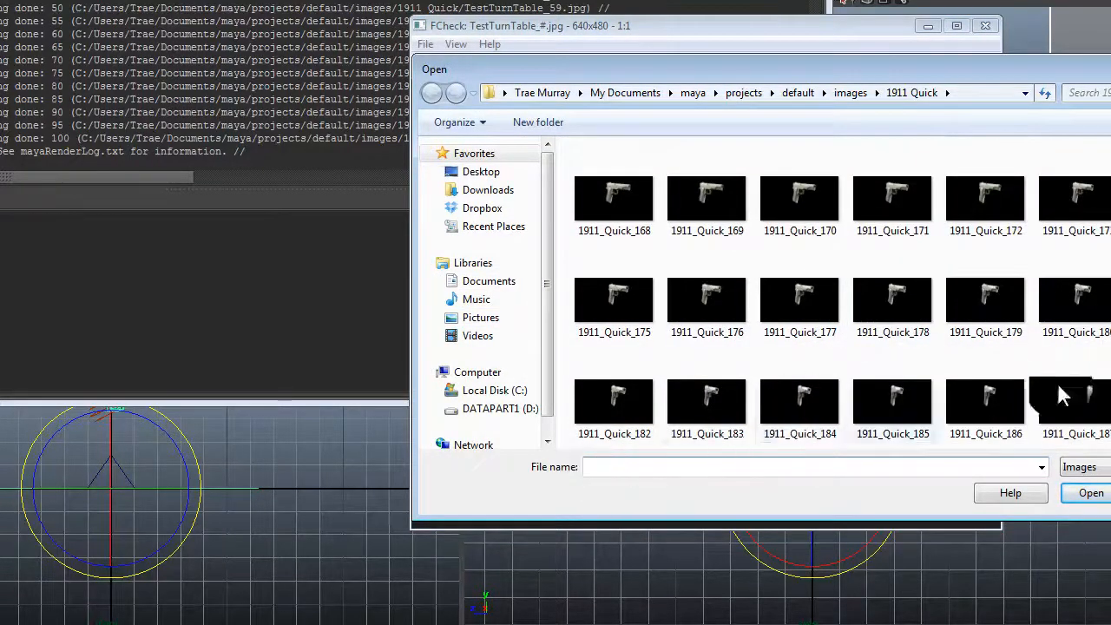
scroll(1054, 323, down, 7)
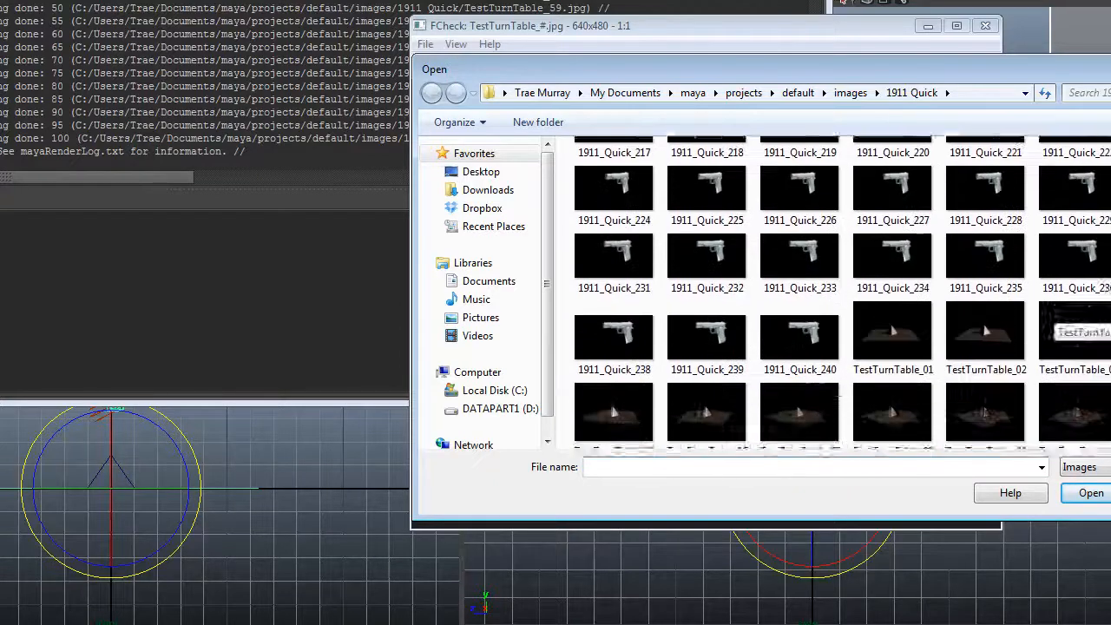
scroll(1054, 323, up, 4)
scroll(992, 416, up, 1)
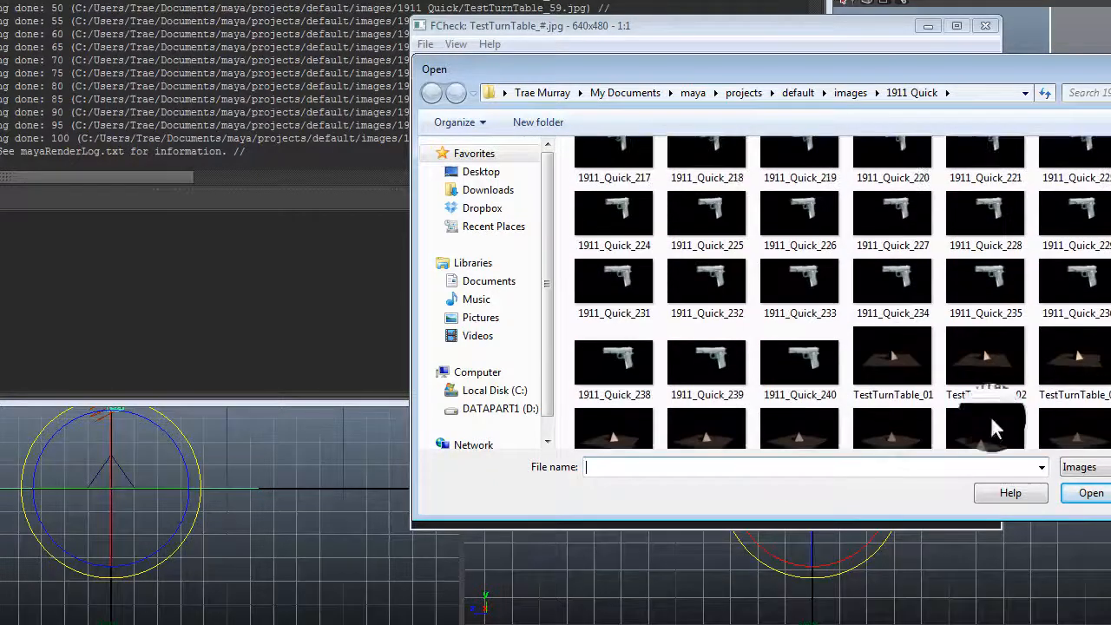
click(902, 382)
scroll(1076, 391, down, 3)
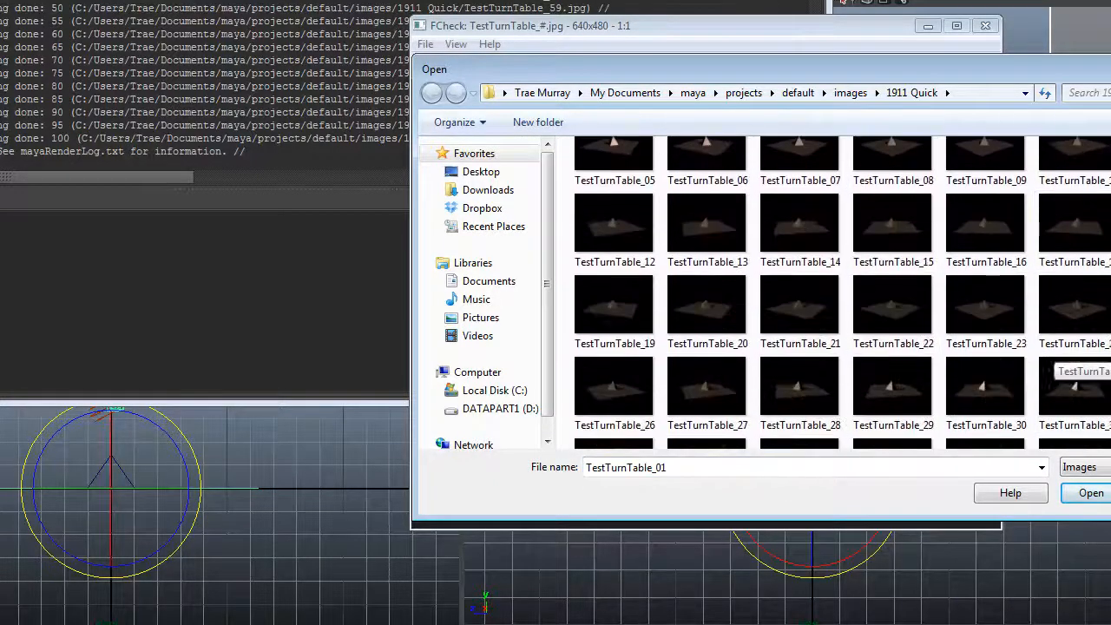
click(1085, 492)
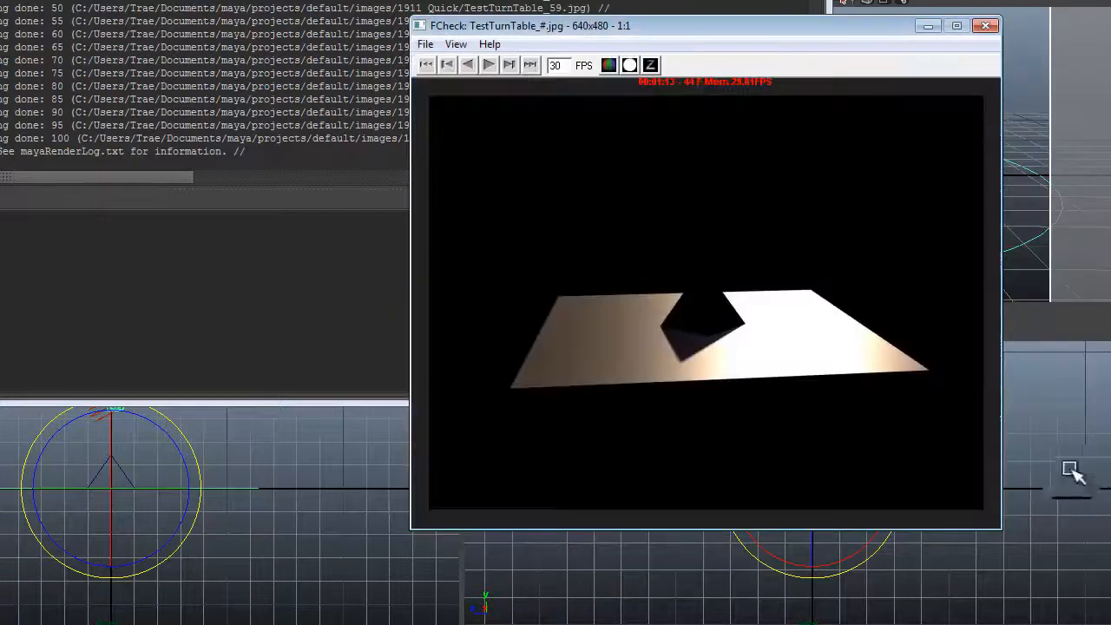
Examine the file types offered for saving the animation, cancel without saving, and reposition the FCheck window
click(425, 45)
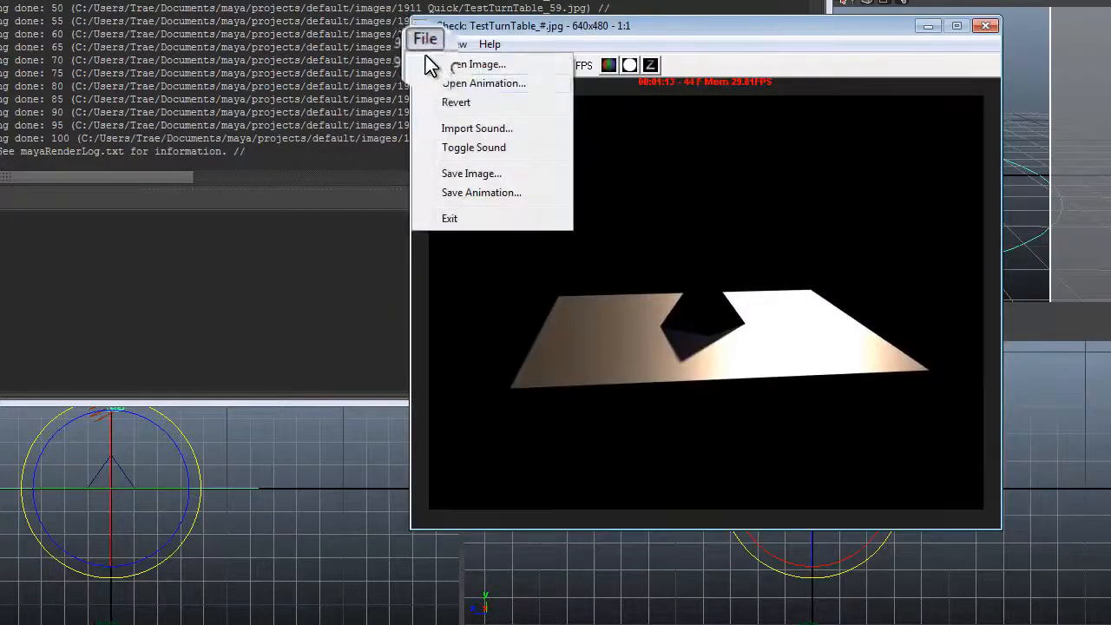
click(458, 193)
click(664, 368)
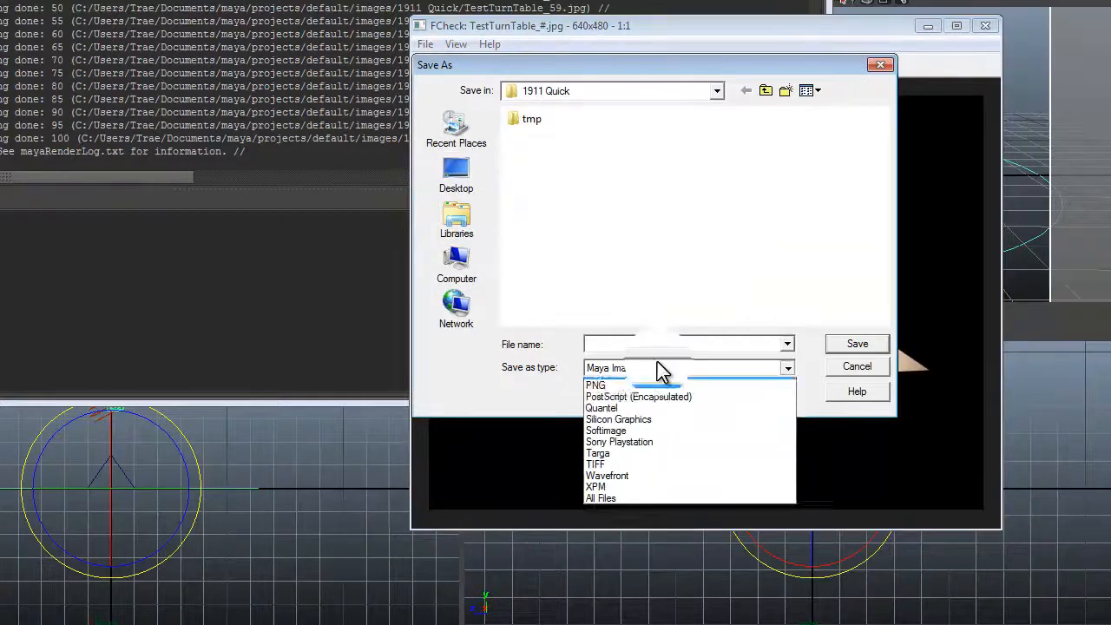
click(497, 366)
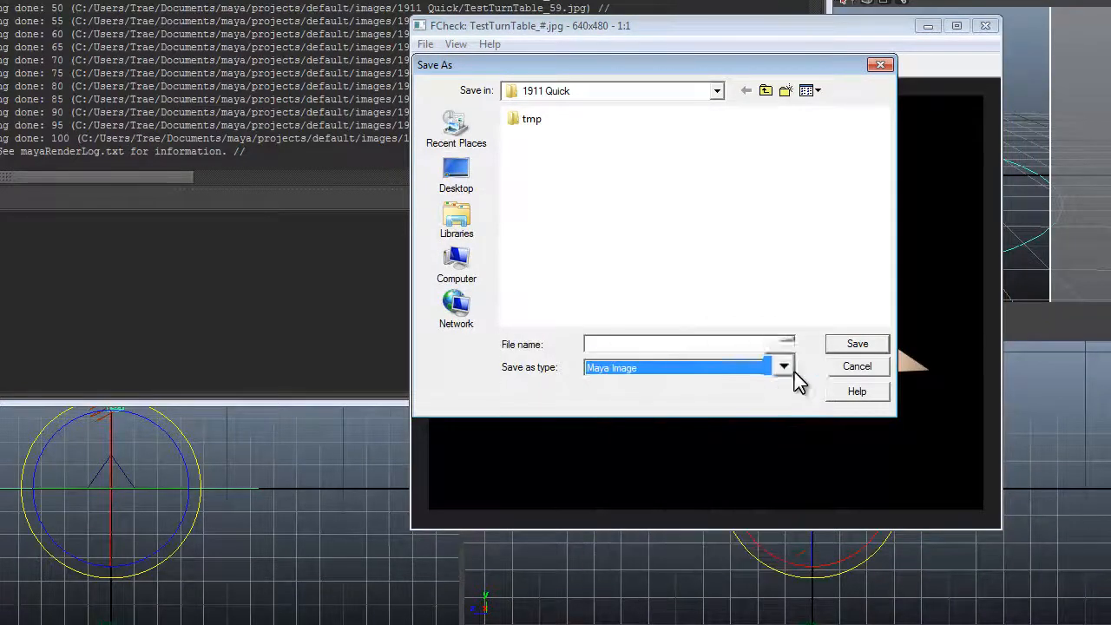
click(829, 368)
drag(893, 29, 814, 0)
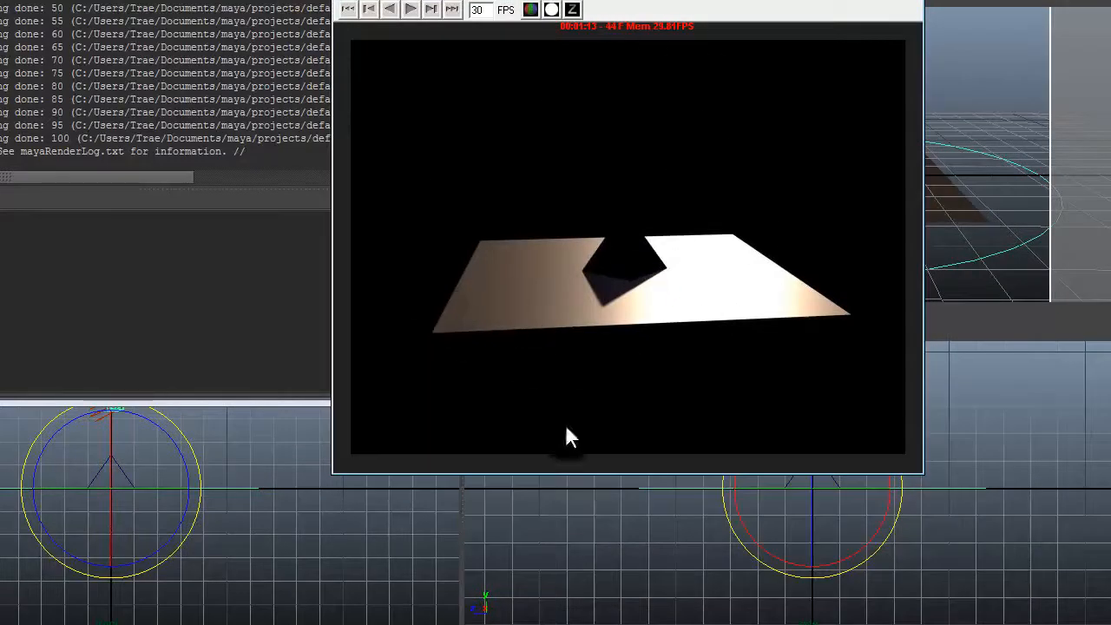